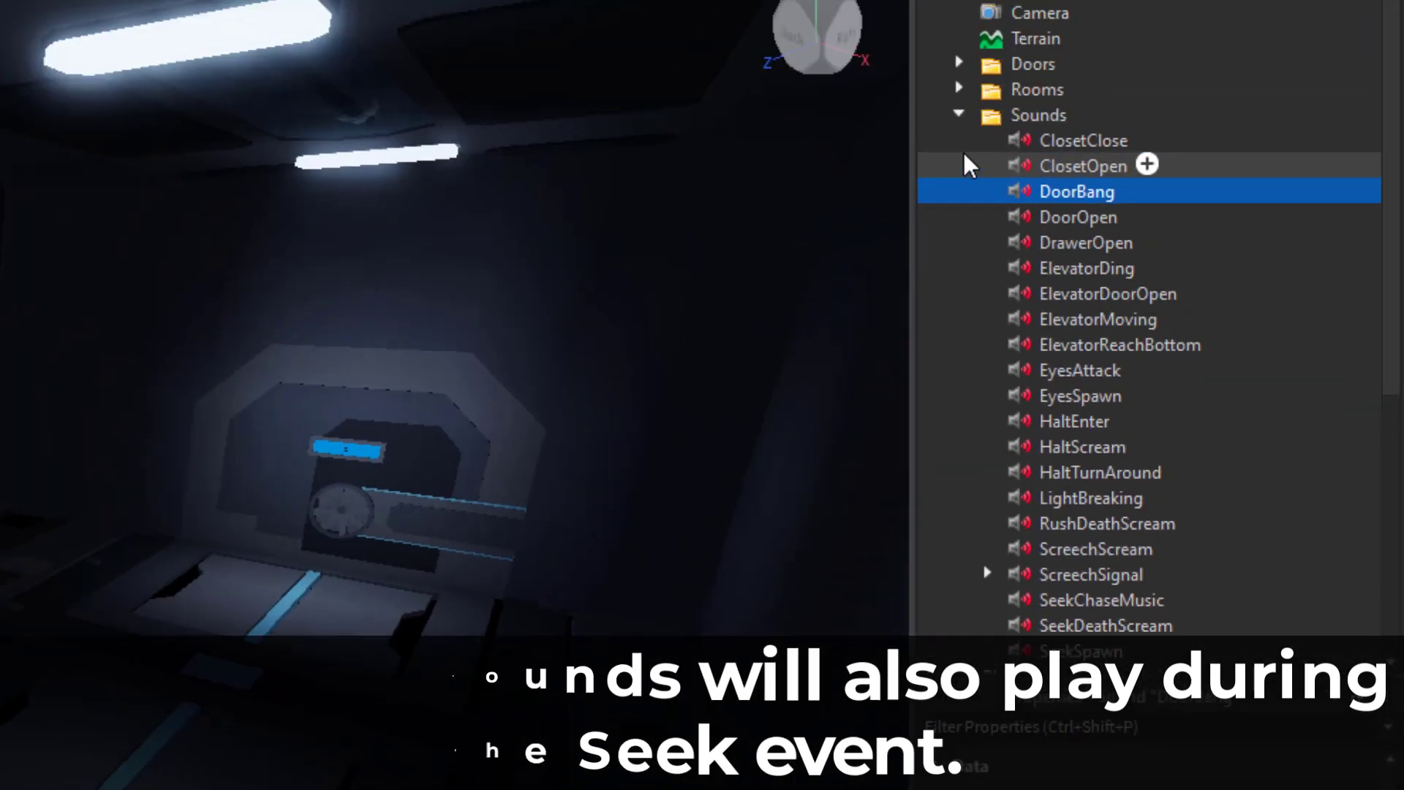
- Move the Seek folder from the Monsters folder in DoorsReplicatedStorage into Workspace and expand it
{"action": "left_click", "coordinate": [997, 173]}
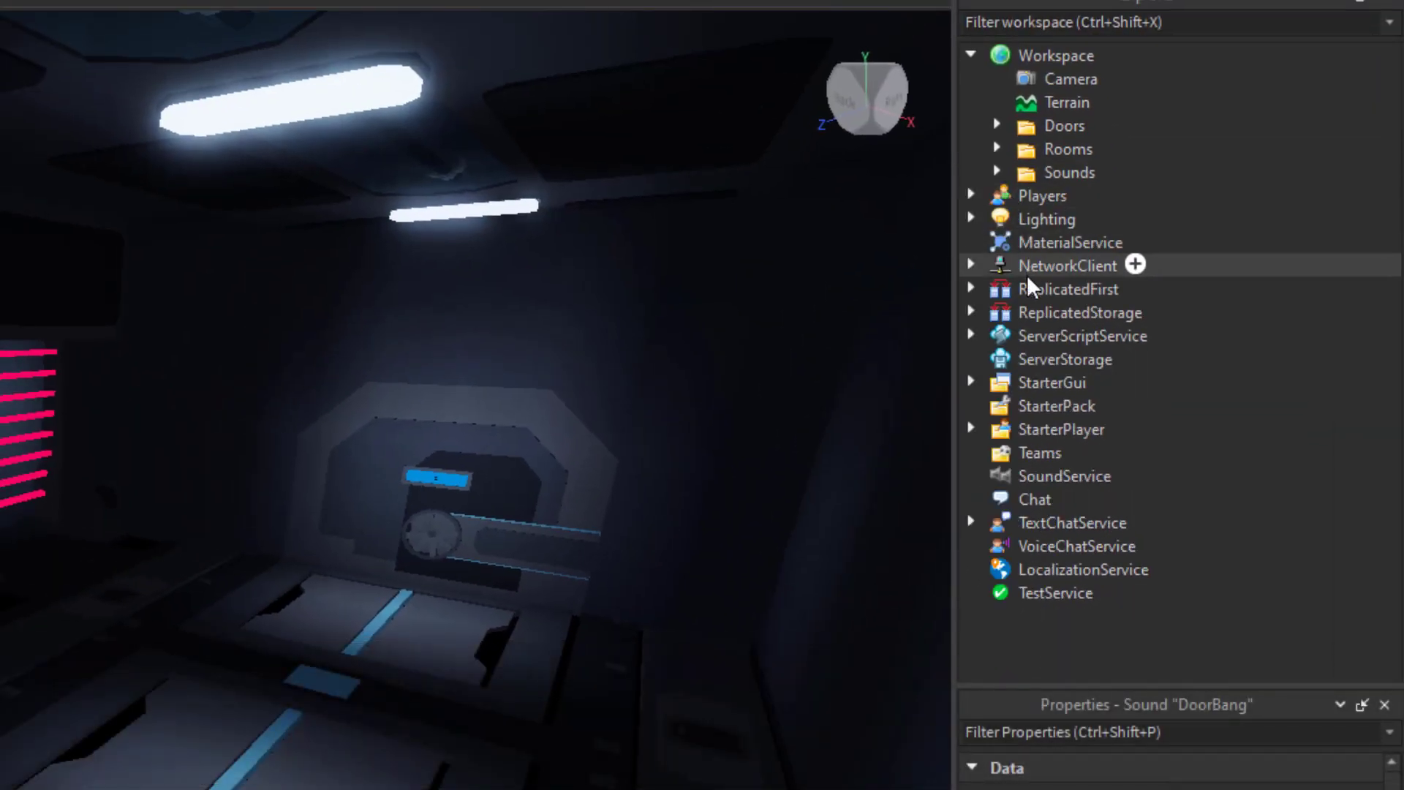
{"action": "left_click", "coordinate": [971, 311]}
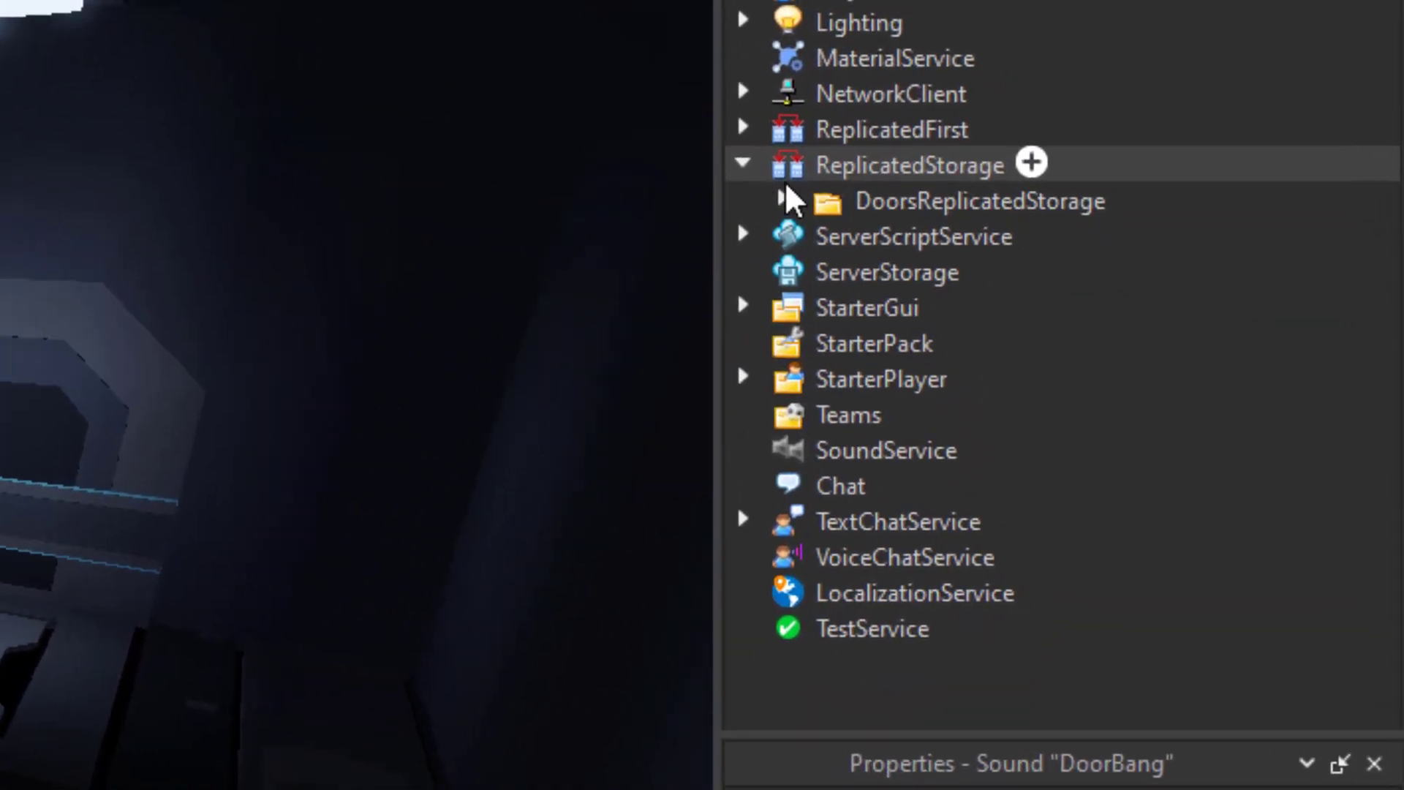
{"action": "left_click", "coordinate": [996, 335]}
{"action": "left_click", "coordinate": [819, 267]}
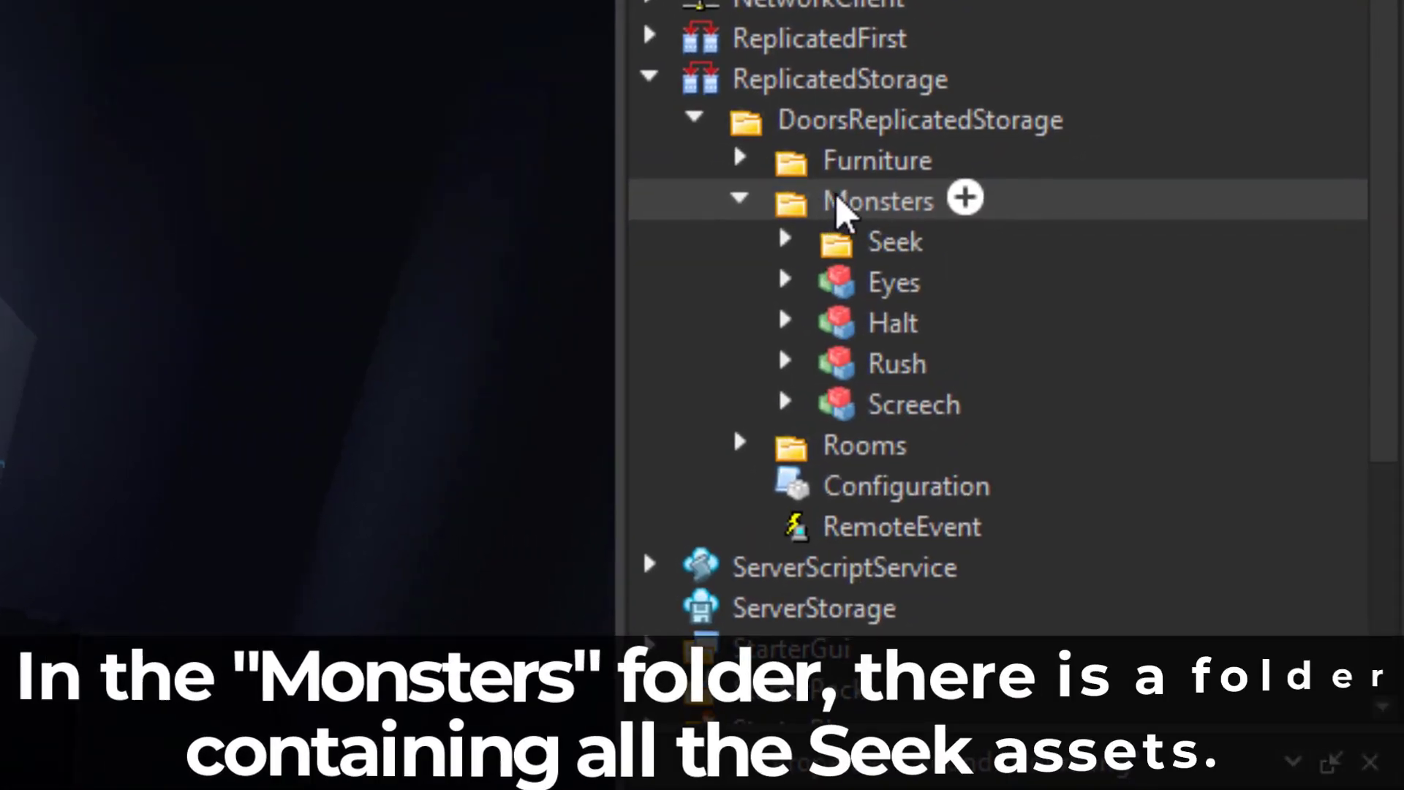
{"action": "left_click", "coordinate": [858, 229]}
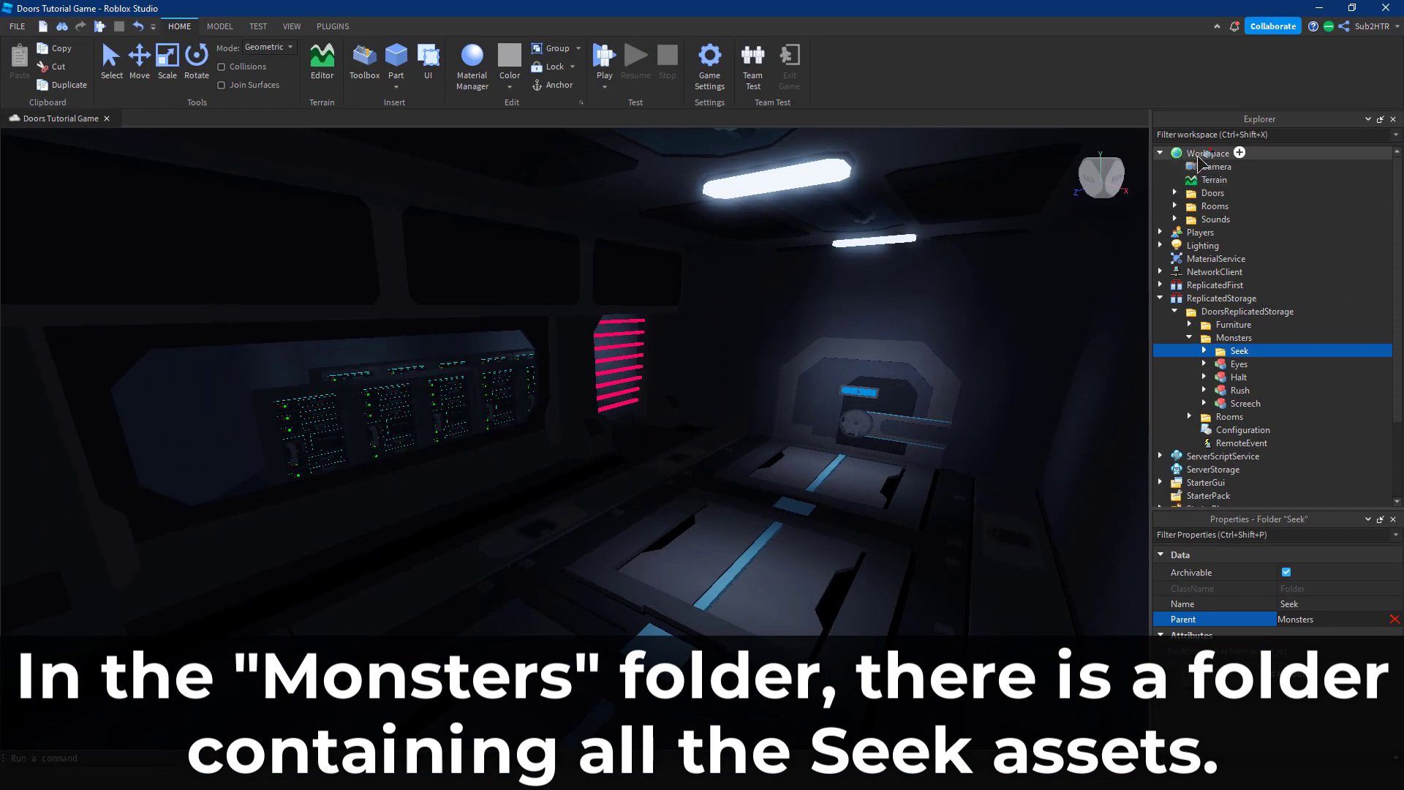
{"action": "left_click", "coordinate": [1175, 220]}
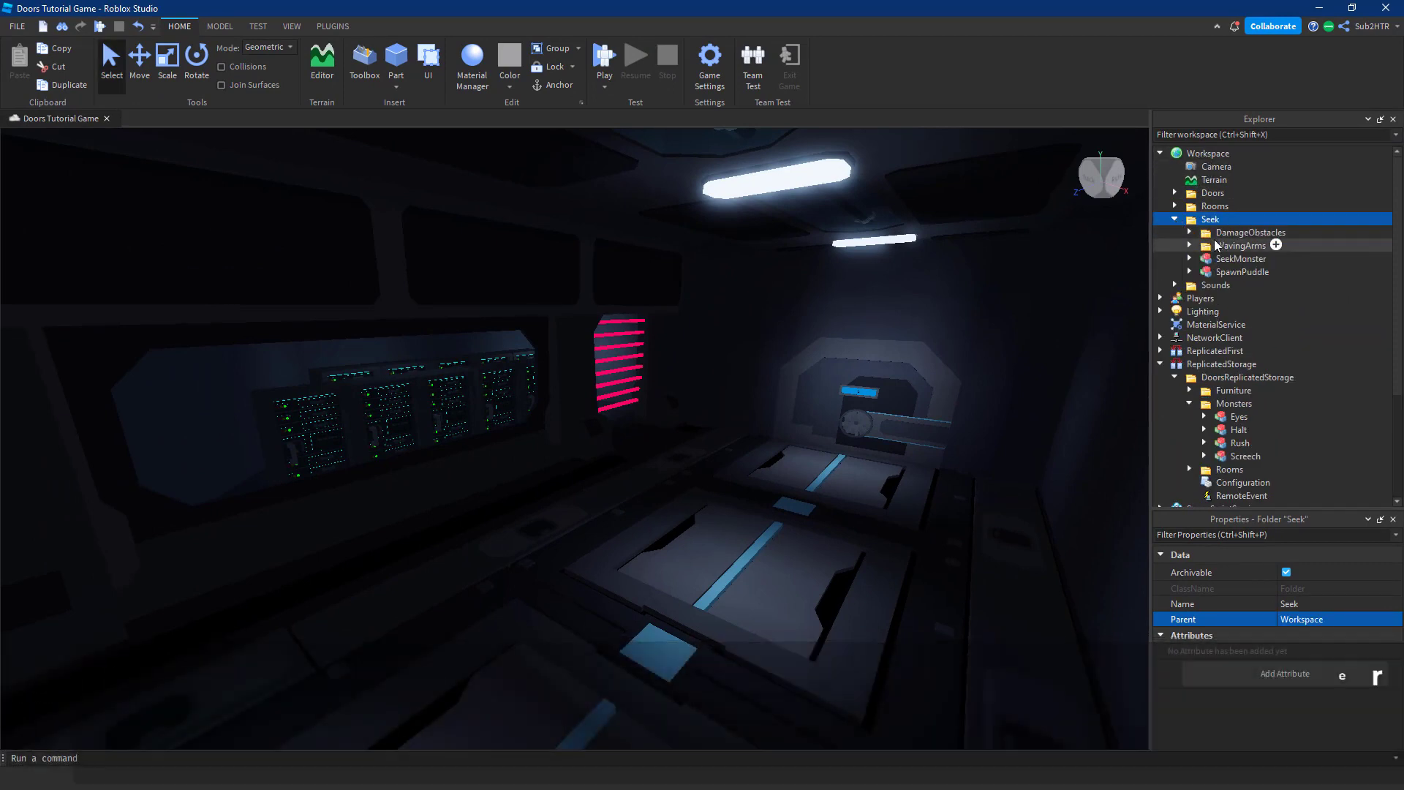
- Select the SpawnPuddle model in the Seek folder and examine it up close in the viewport
{"action": "left_click", "coordinate": [1226, 272]}
{"action": "key", "text": "f"}
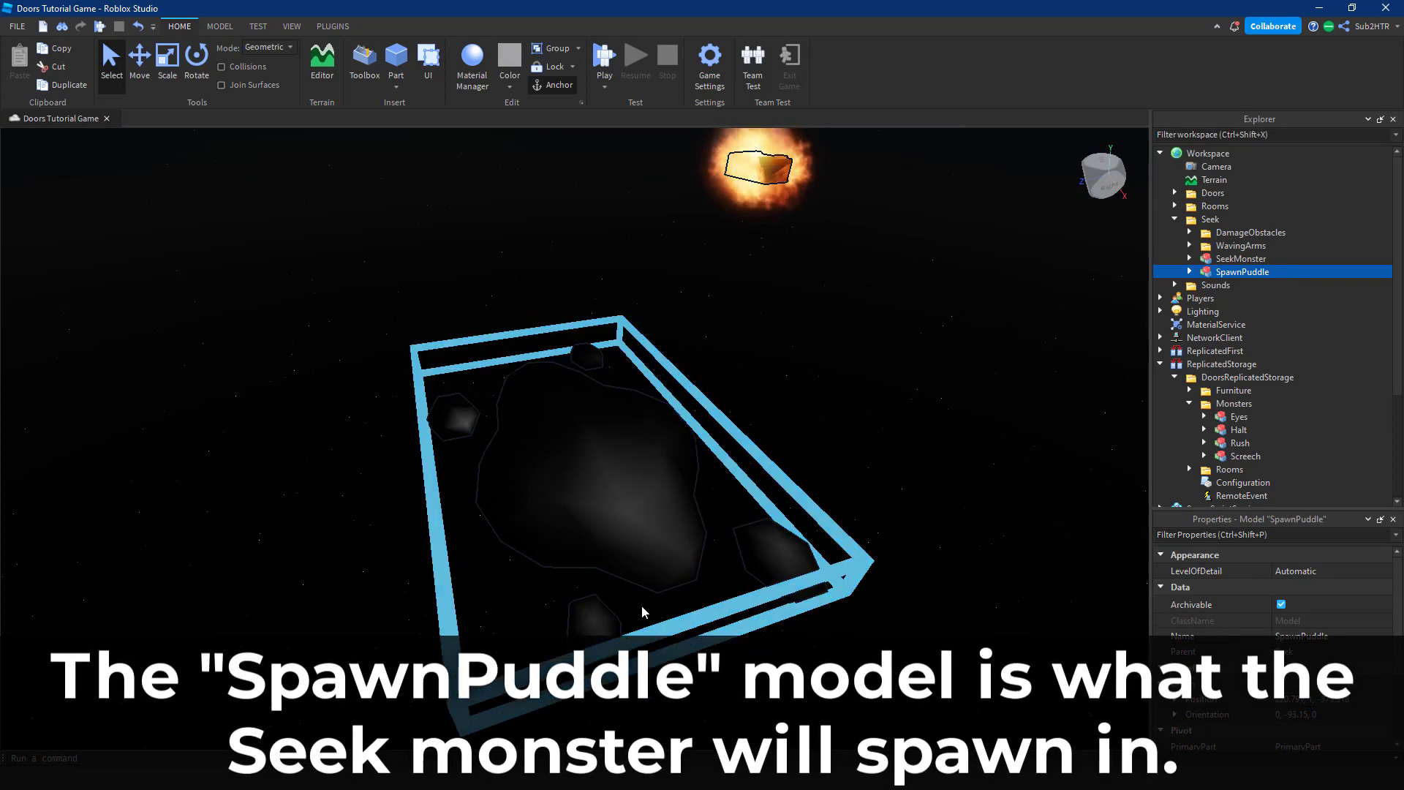
{"action": "right_click_drag", "start_coordinate": [420, 414], "coordinate": [416, 418]}
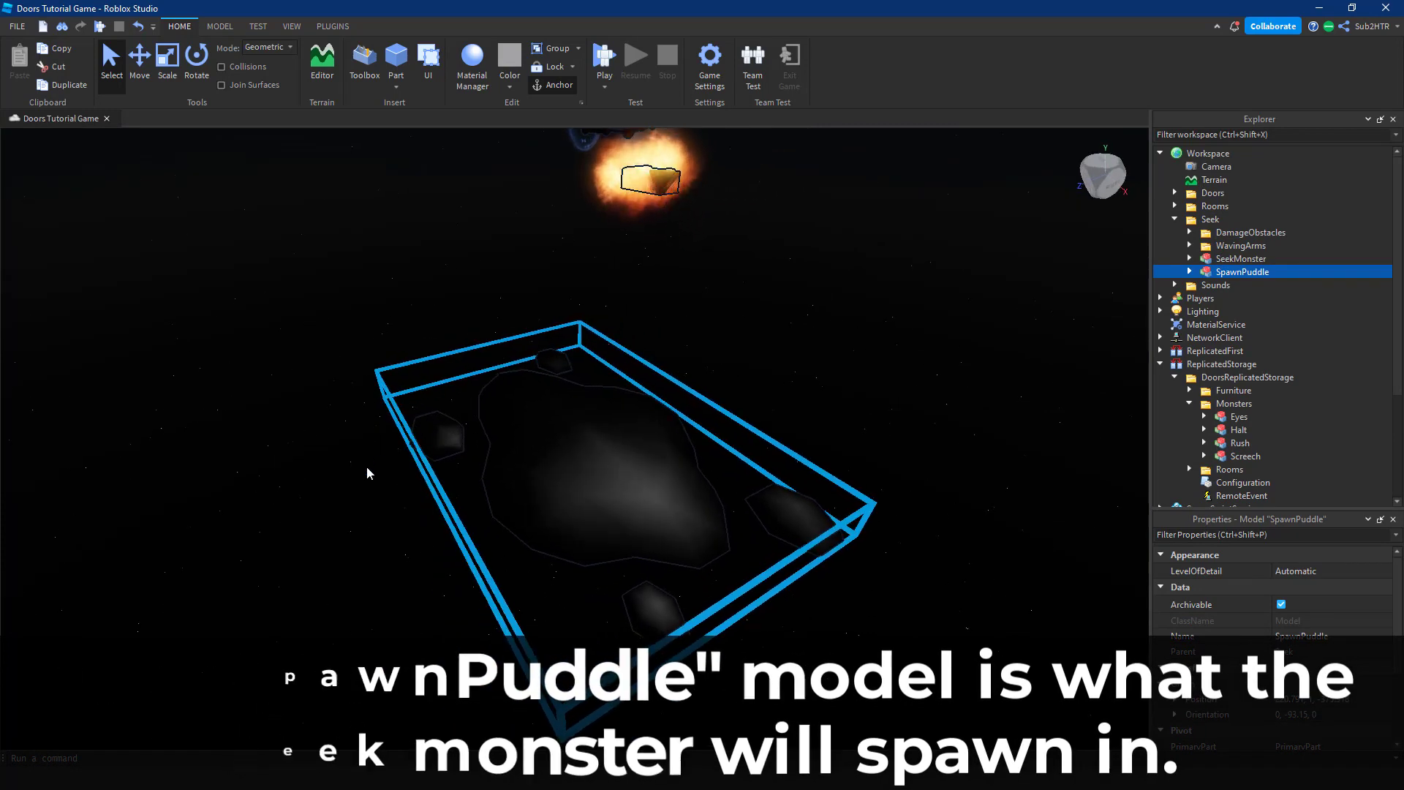
- Focus the view on the SeekMonster model and examine it from the front
{"action": "left_click", "coordinate": [1227, 260]}
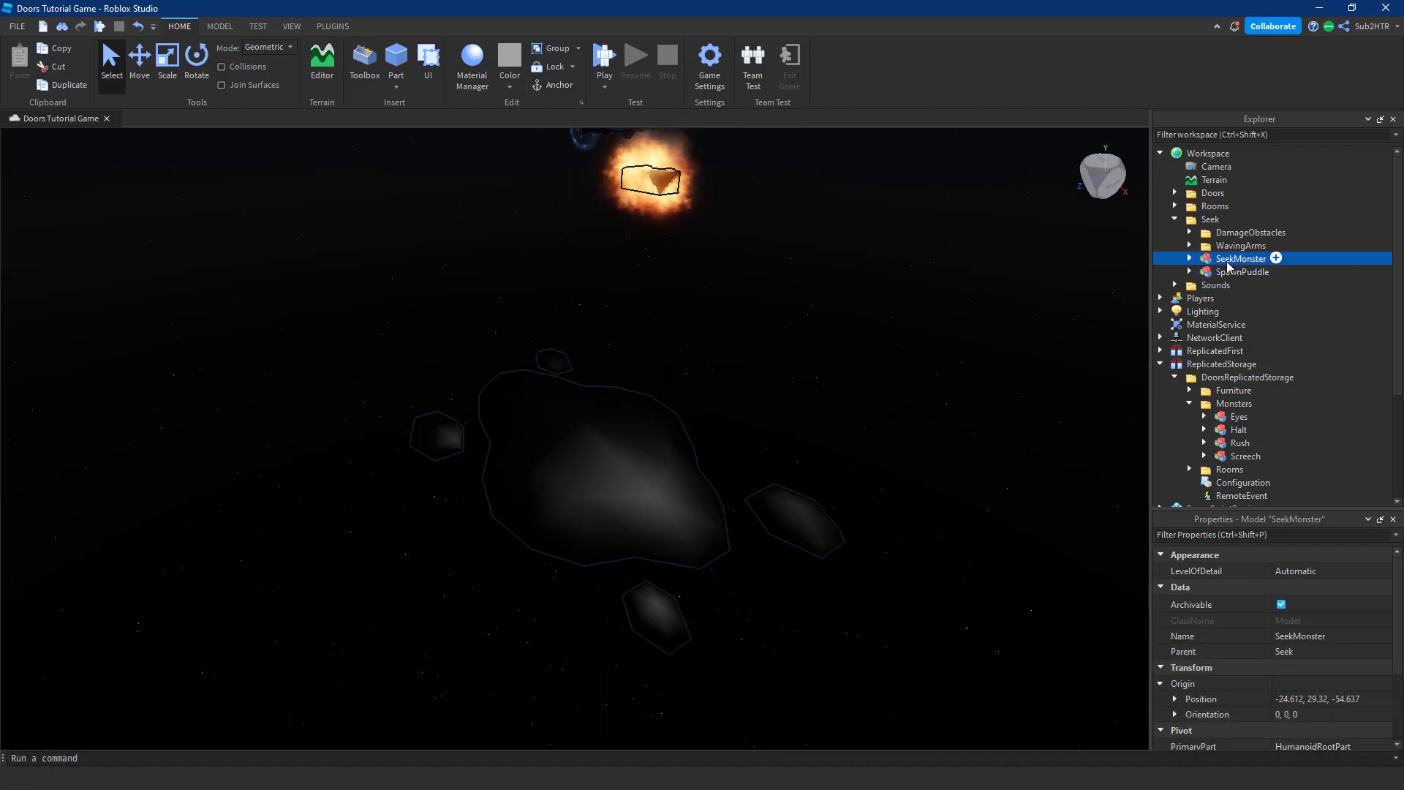
{"action": "key", "text": "f"}
{"action": "right_click_drag", "start_coordinate": [915, 310], "coordinate": [648, 286]}
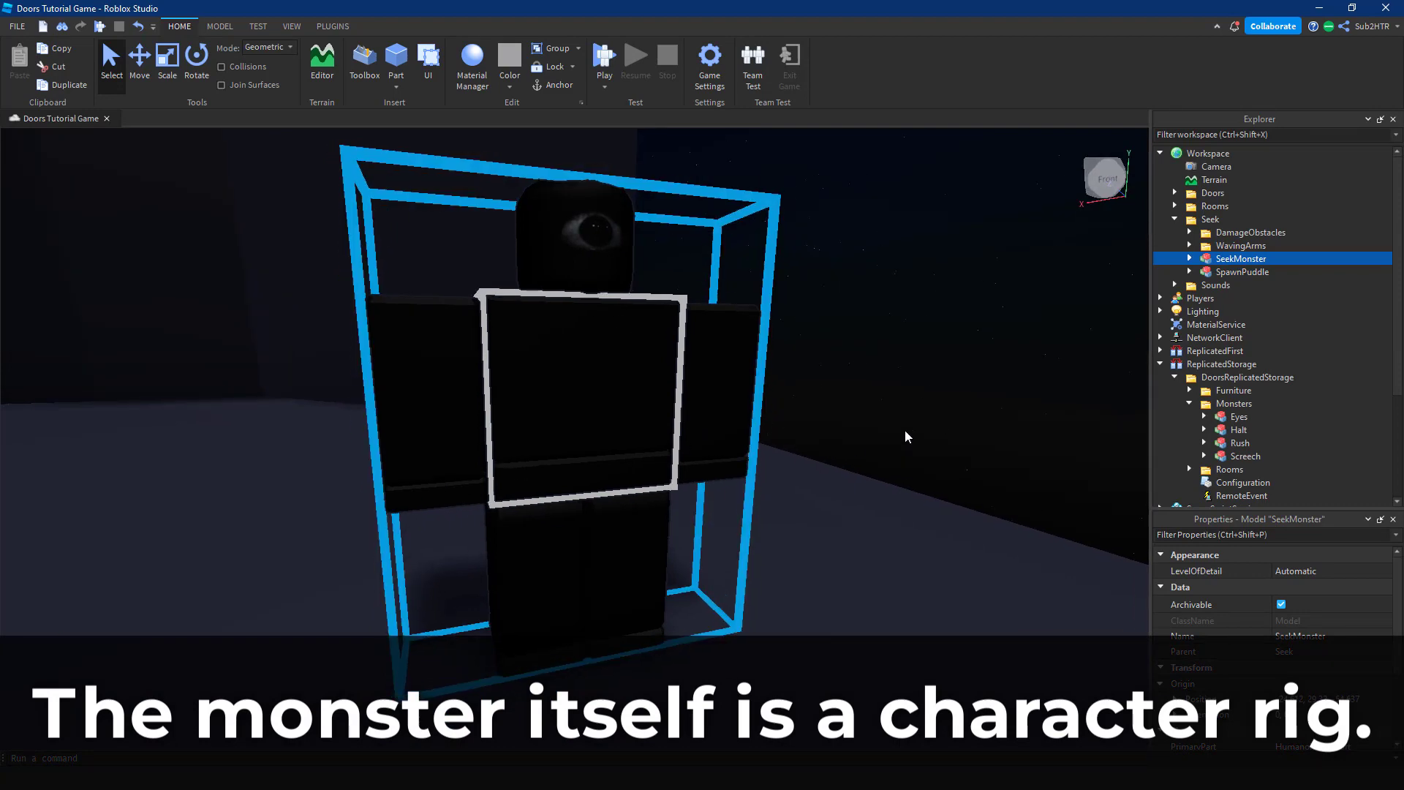
- Review the Footsteps and Scream sounds and the RunAnimation and SpawnAnimation in SeekMonster's HumanoidRootPart, then collapse the model
{"action": "left_click", "coordinate": [1187, 259]}
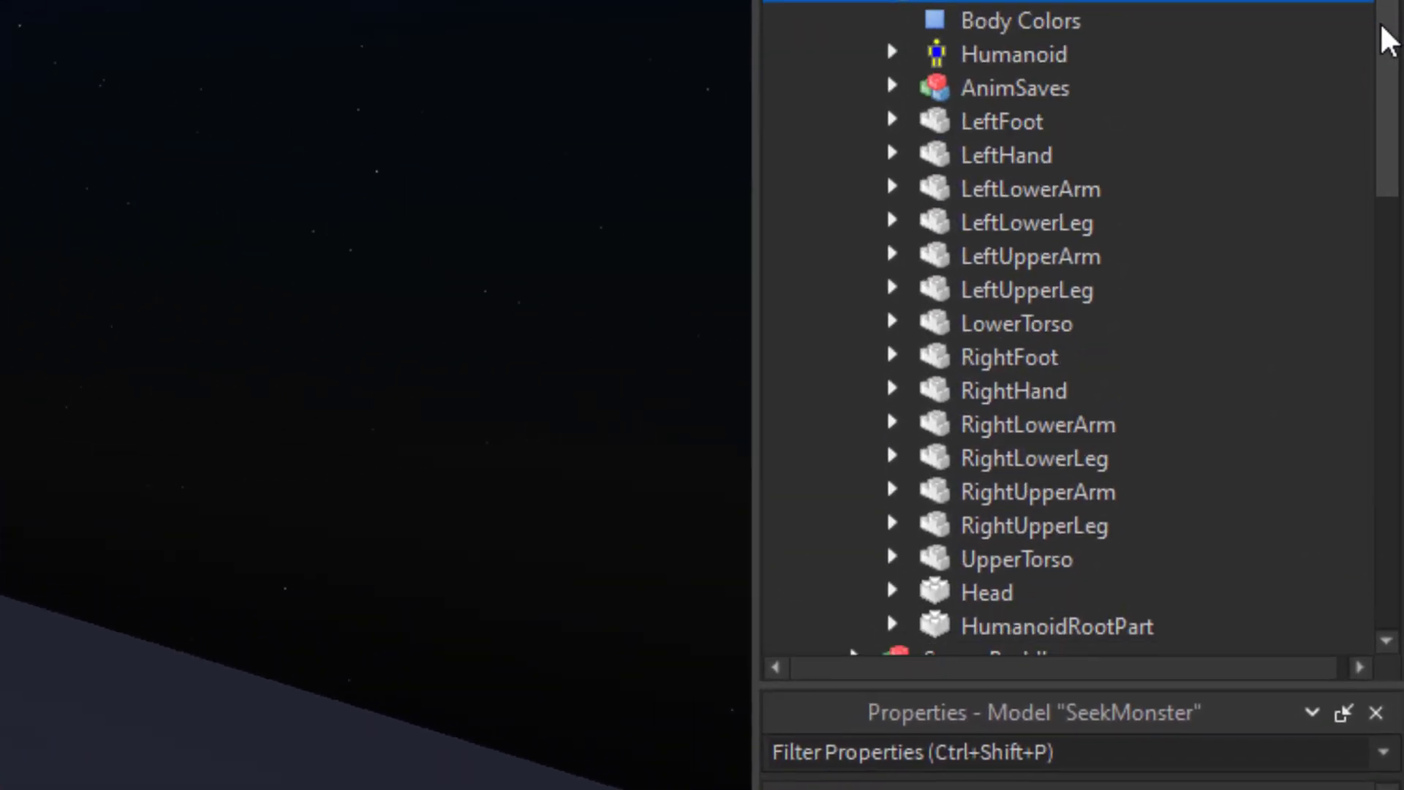
{"action": "left_click_drag", "start_coordinate": [1387, 40], "coordinate": [1391, 219]}
{"action": "left_click", "coordinate": [884, 106]}
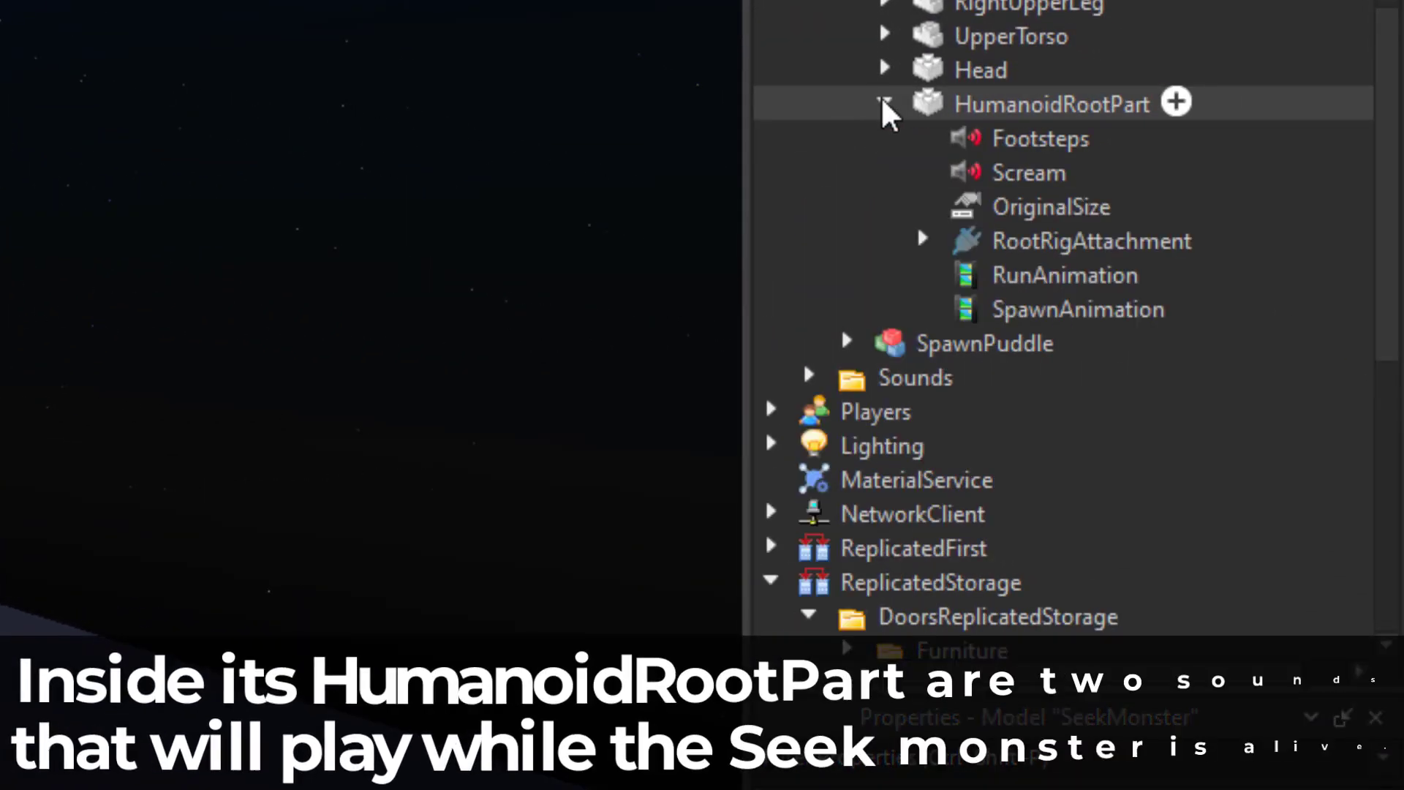
{"action": "left_click", "coordinate": [1005, 140]}
{"action": "left_click", "coordinate": [1023, 174]}
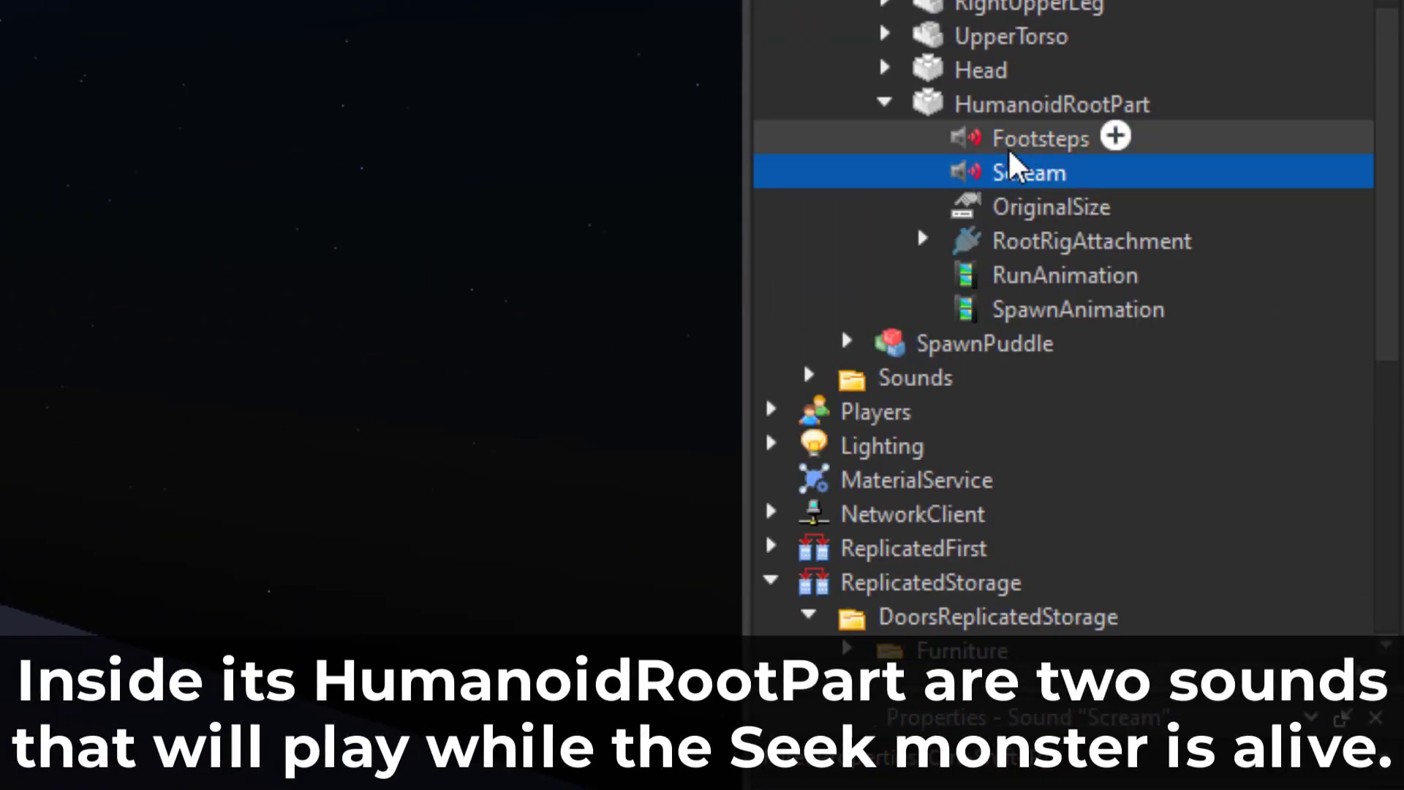
{"action": "left_click", "coordinate": [1036, 274]}
{"action": "left_click", "coordinate": [1029, 300]}
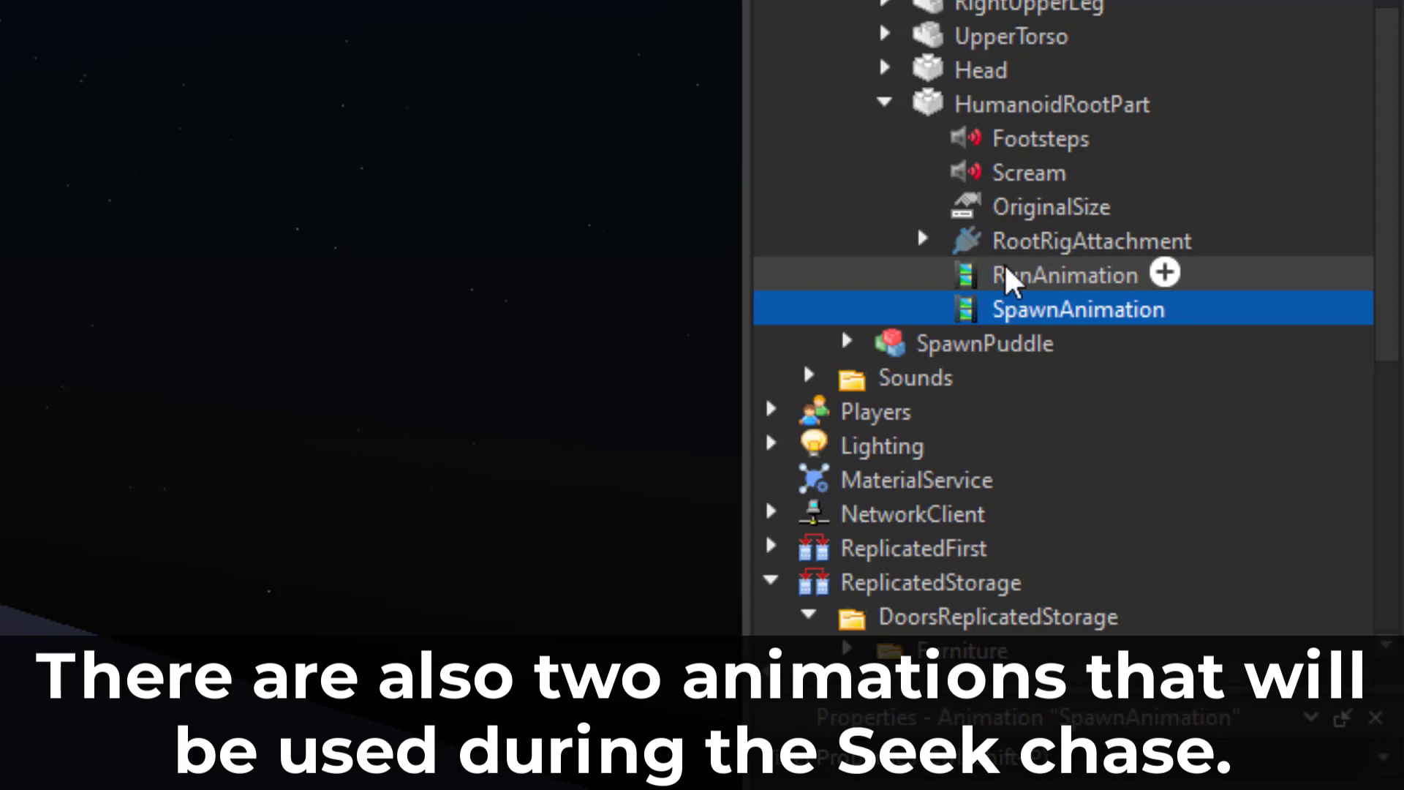
{"action": "left_click", "coordinate": [884, 102]}
{"action": "scroll", "coordinate": [893, 149], "scroll_direction": "up", "scroll_amount": 8}
{"action": "left_click", "coordinate": [1003, 252]}
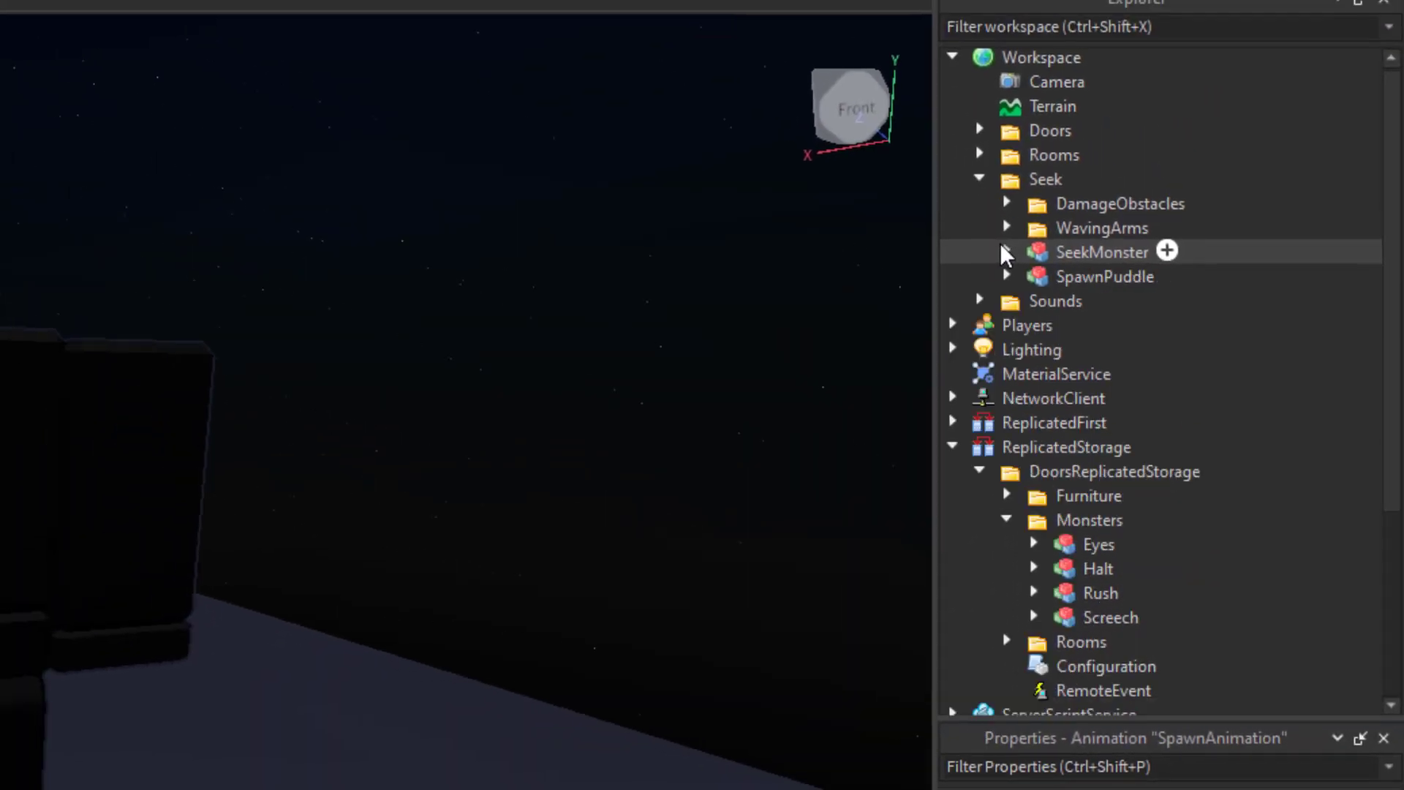
- Select DamageObstacle1 in the DamageObstacles folder and examine it in the viewport
{"action": "left_click", "coordinate": [1069, 209]}
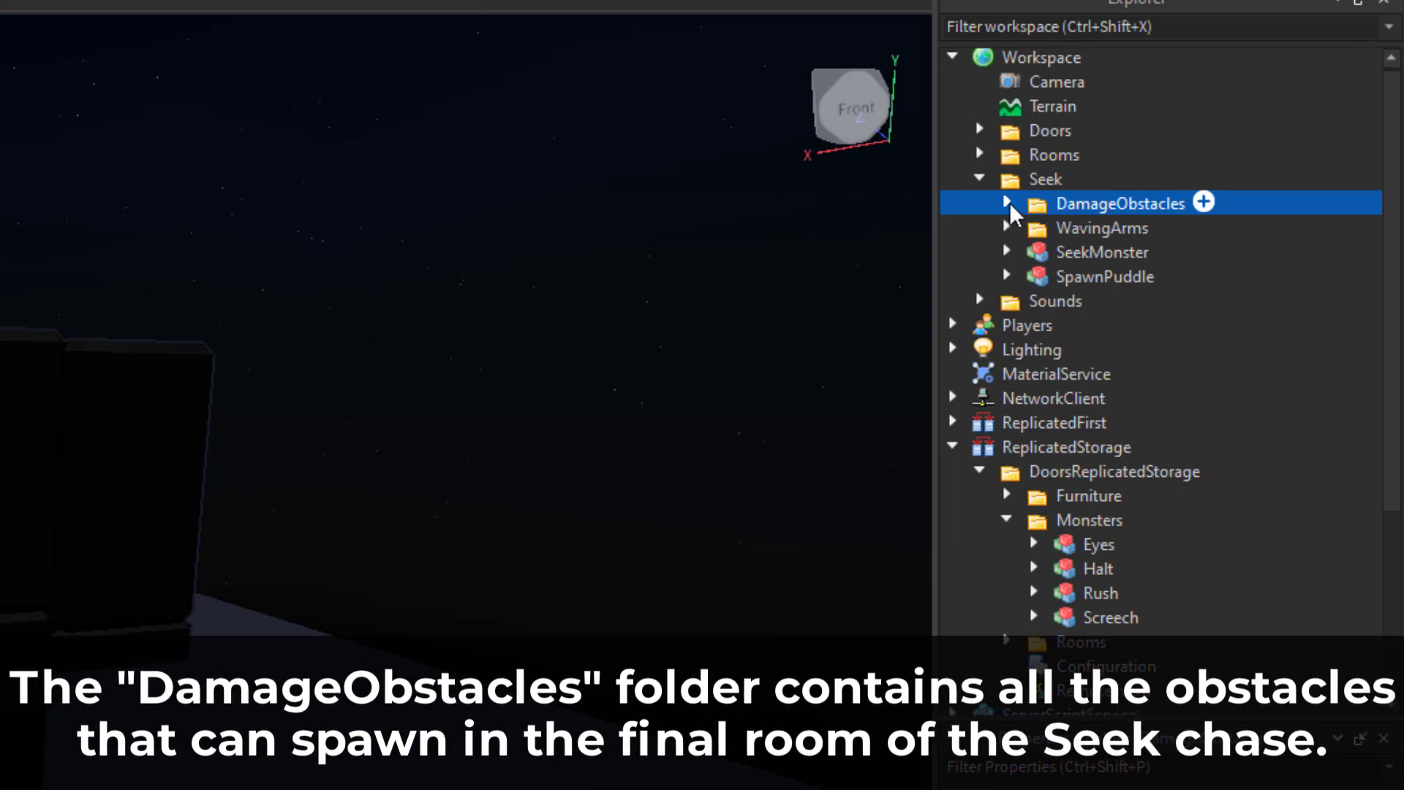
{"action": "left_click", "coordinate": [1095, 230]}
{"action": "key", "text": "f"}
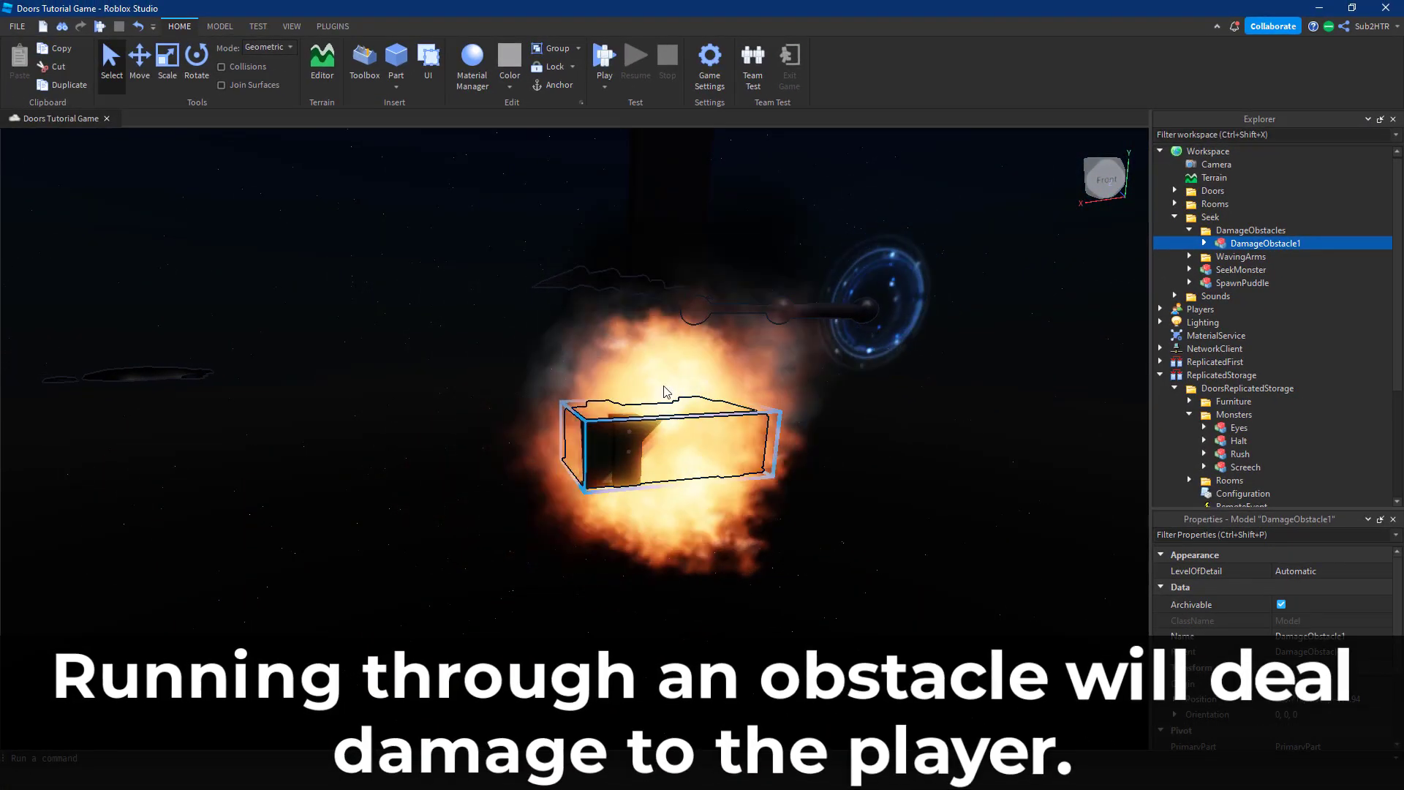
{"action": "right_click_drag", "start_coordinate": [699, 486], "coordinate": [643, 485]}
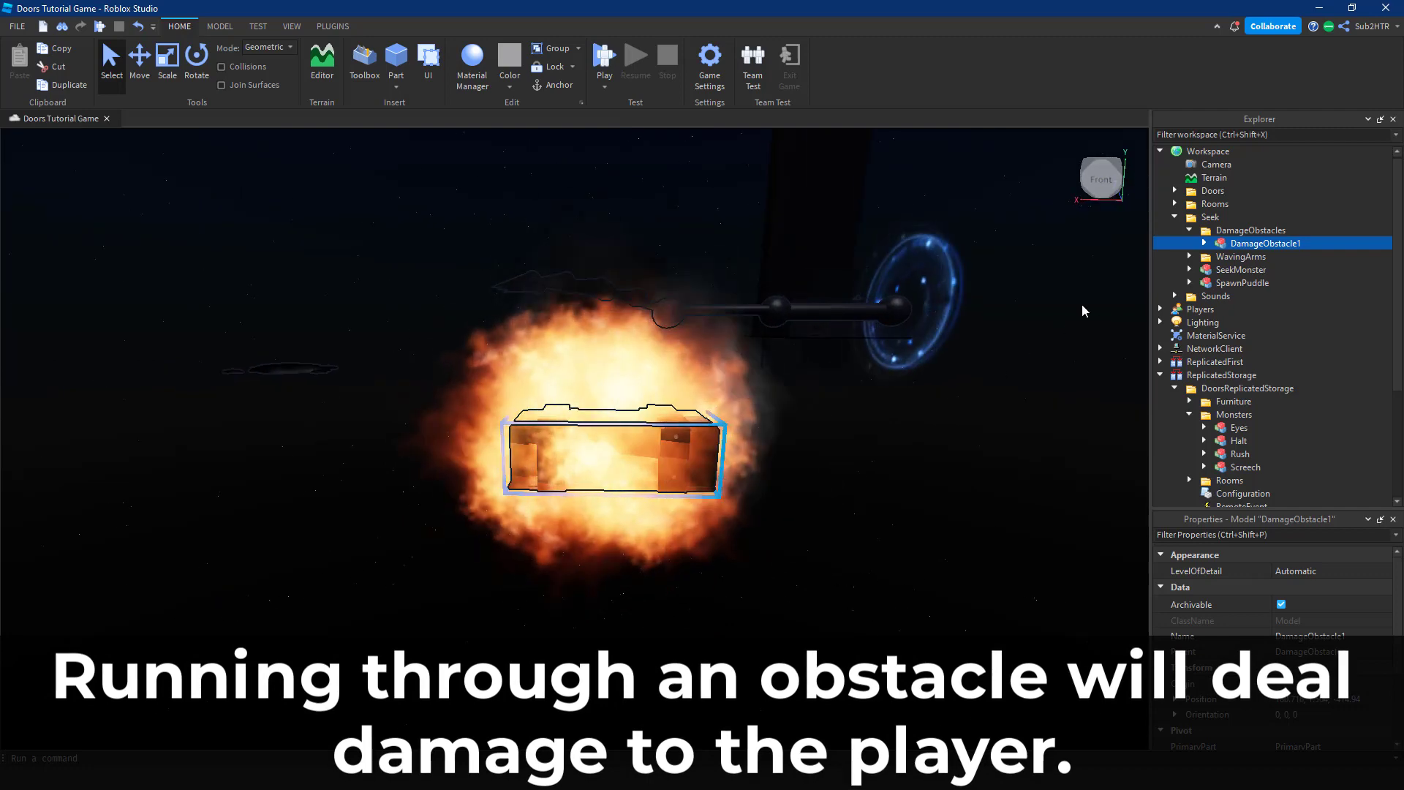
- Inspect the PrimaryPart inside DamageObstacle1 and collapse the DamageObstacles folder
{"action": "left_click", "coordinate": [1203, 243]}
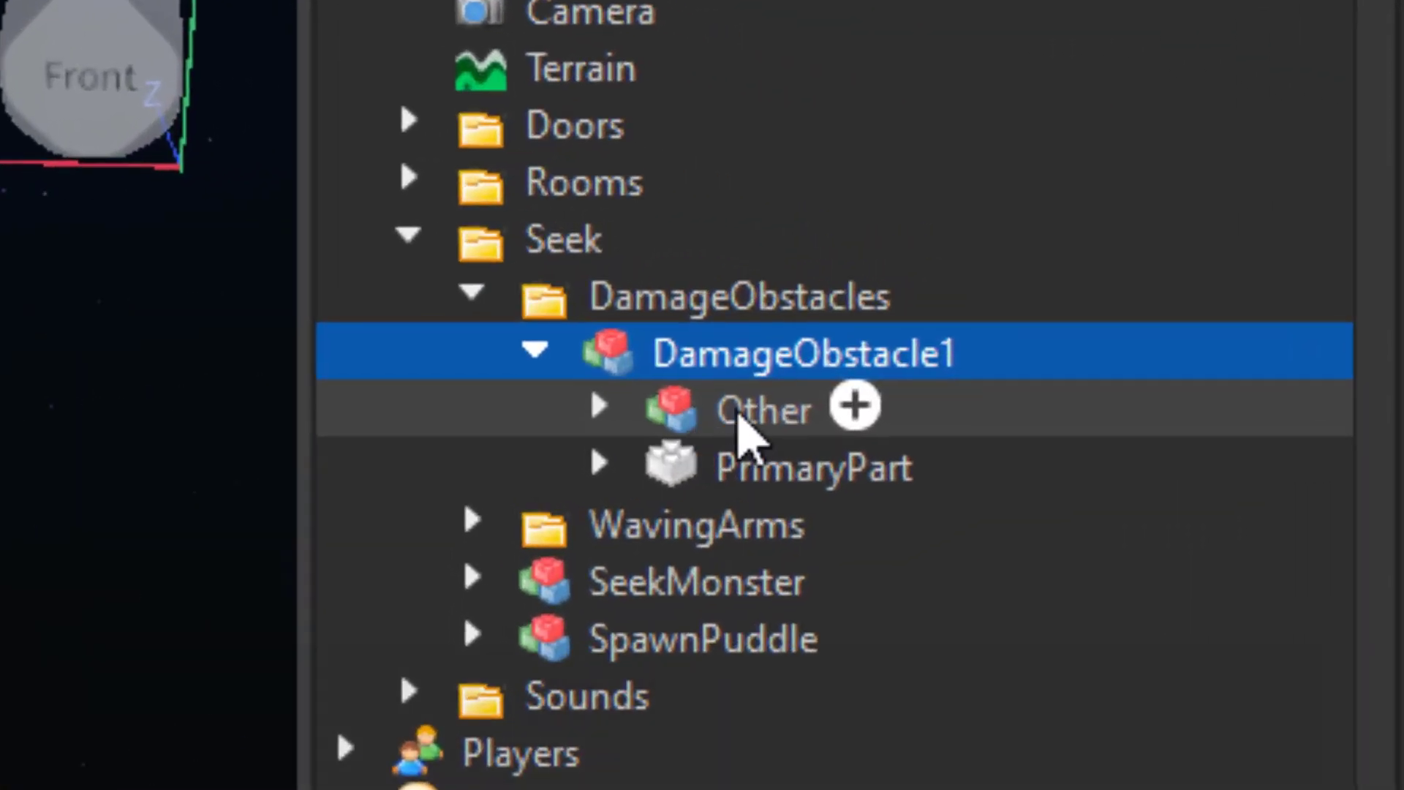
{"action": "left_click", "coordinate": [1257, 270]}
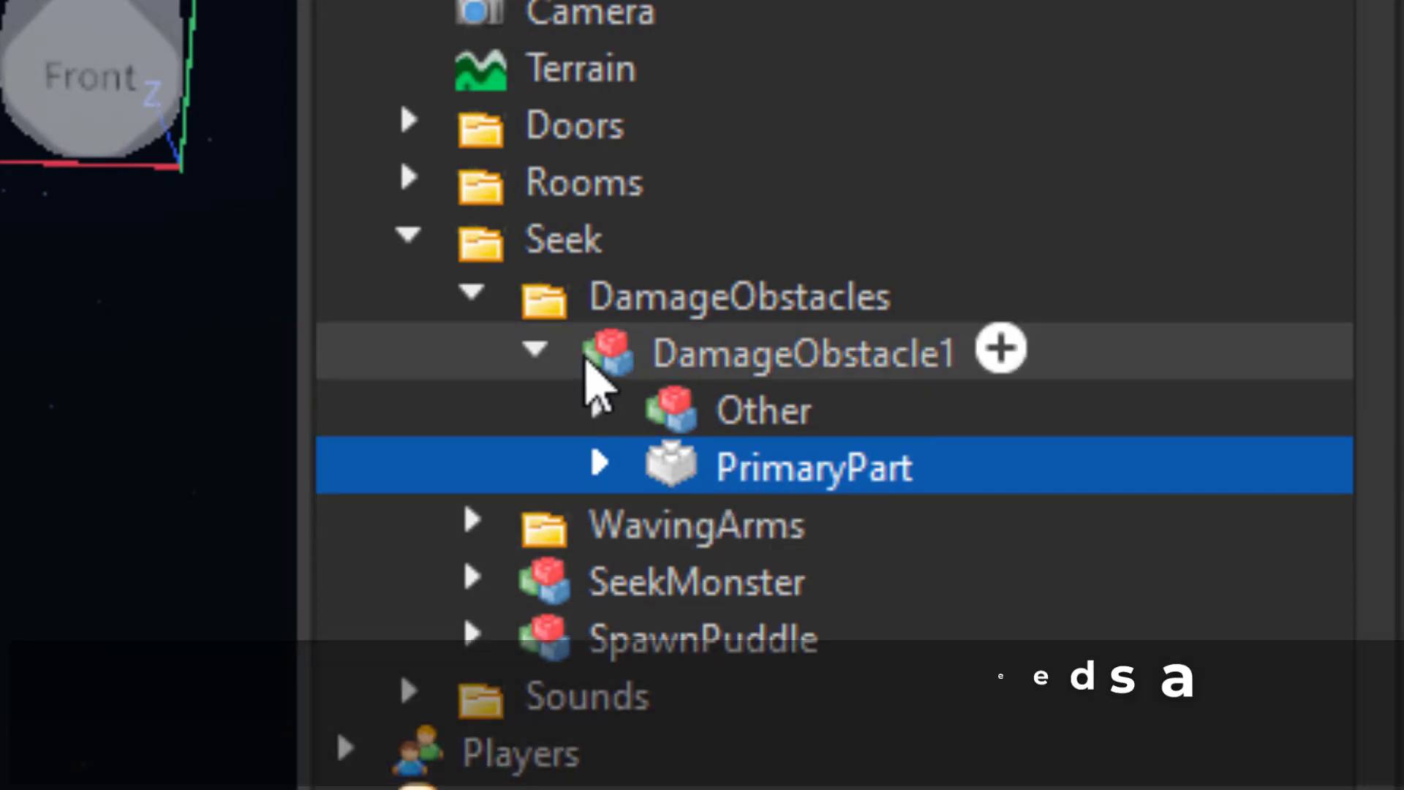
{"action": "left_click", "coordinate": [532, 347]}
{"action": "left_click", "coordinate": [475, 292]}
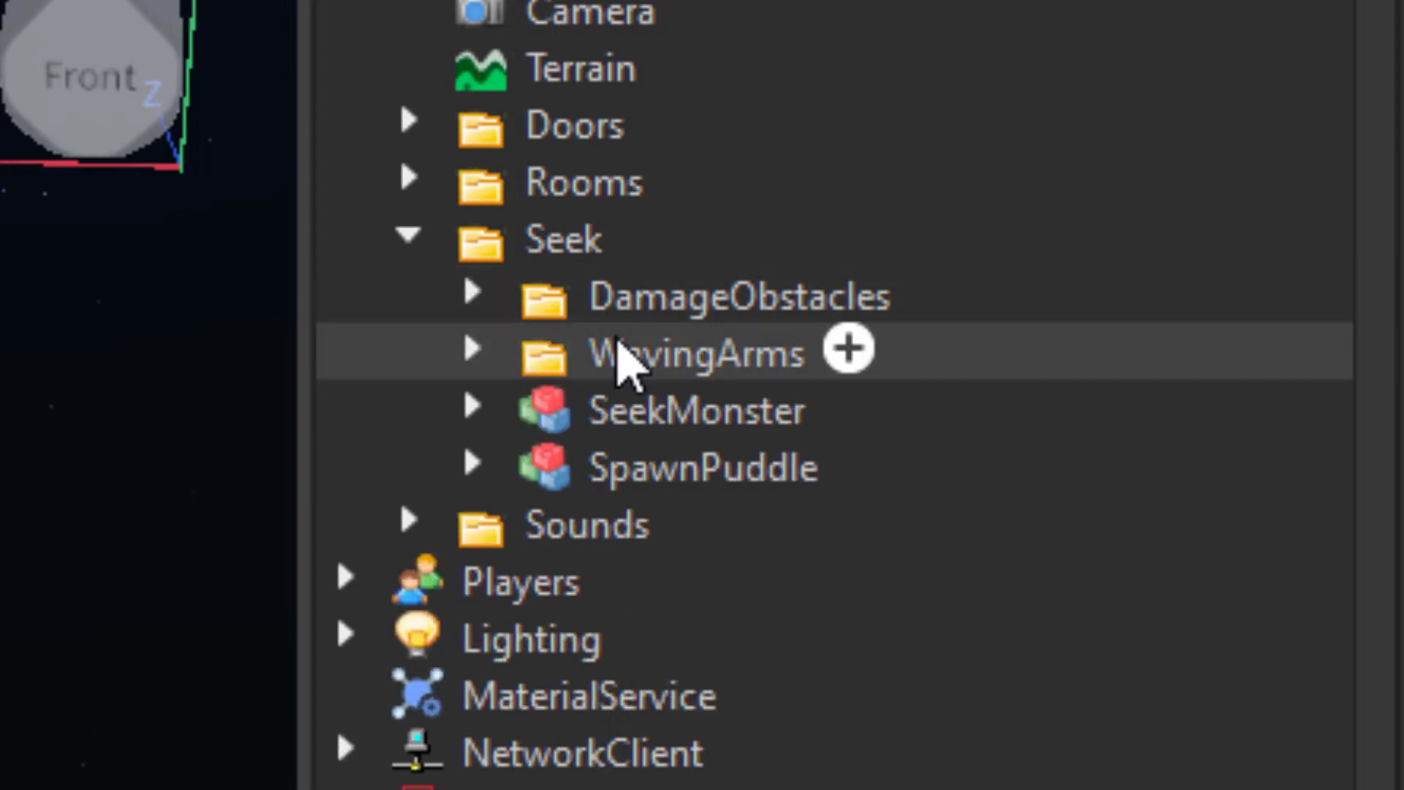
- Examine the Arm1 model in the WavingArms folder and expand it to review its rig parts
{"action": "left_click", "coordinate": [618, 342]}
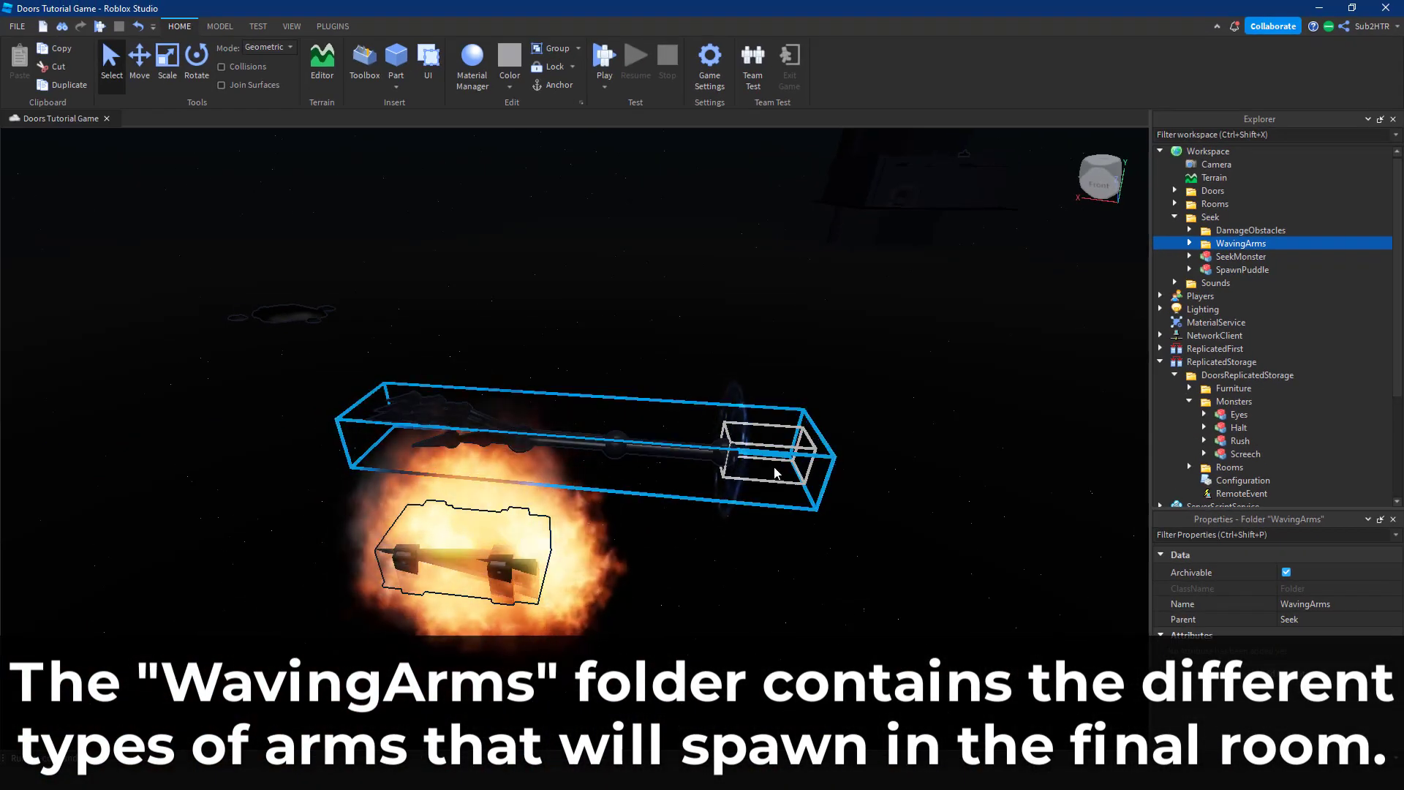
{"action": "left_click", "coordinate": [1189, 243]}
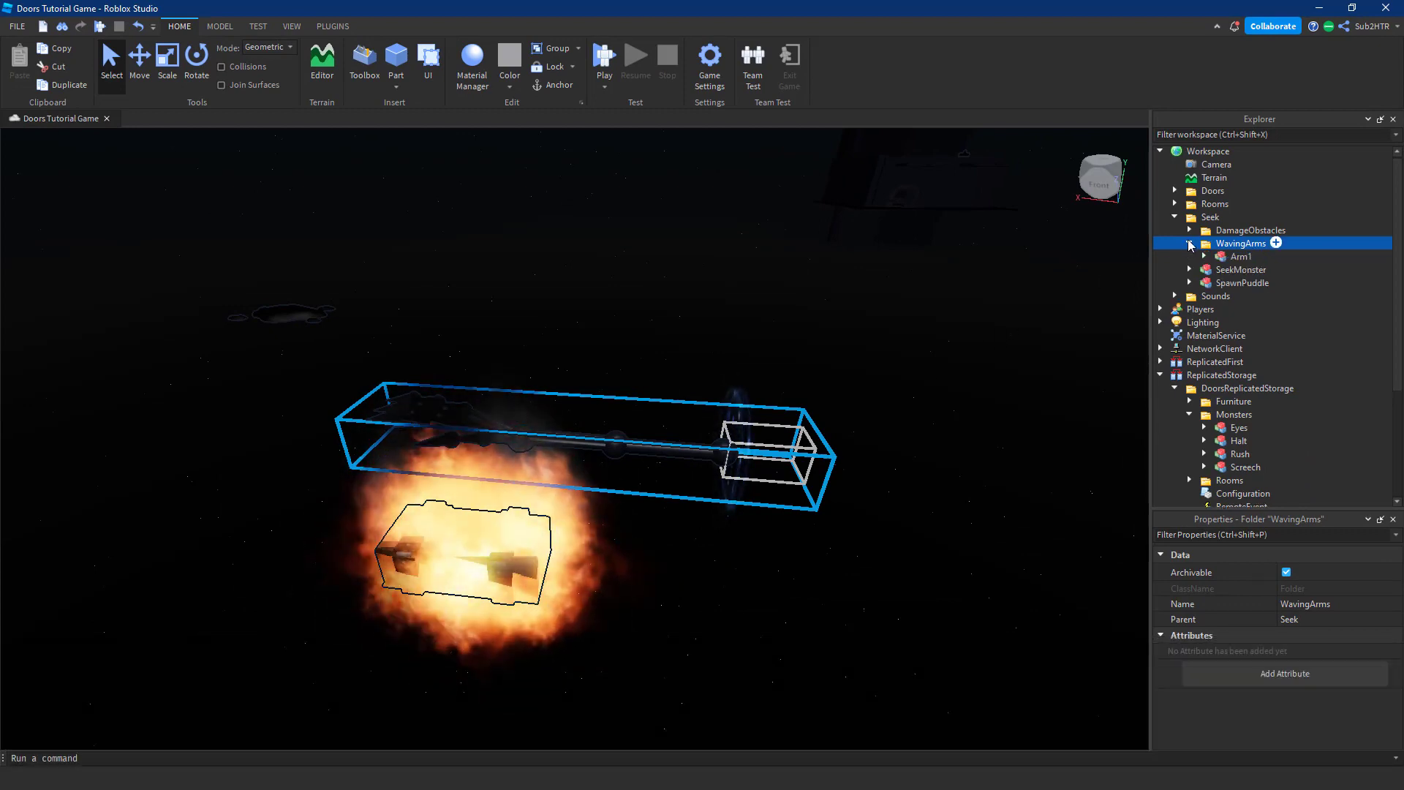
{"action": "left_click", "coordinate": [1241, 255]}
{"action": "left_click", "coordinate": [1204, 256]}
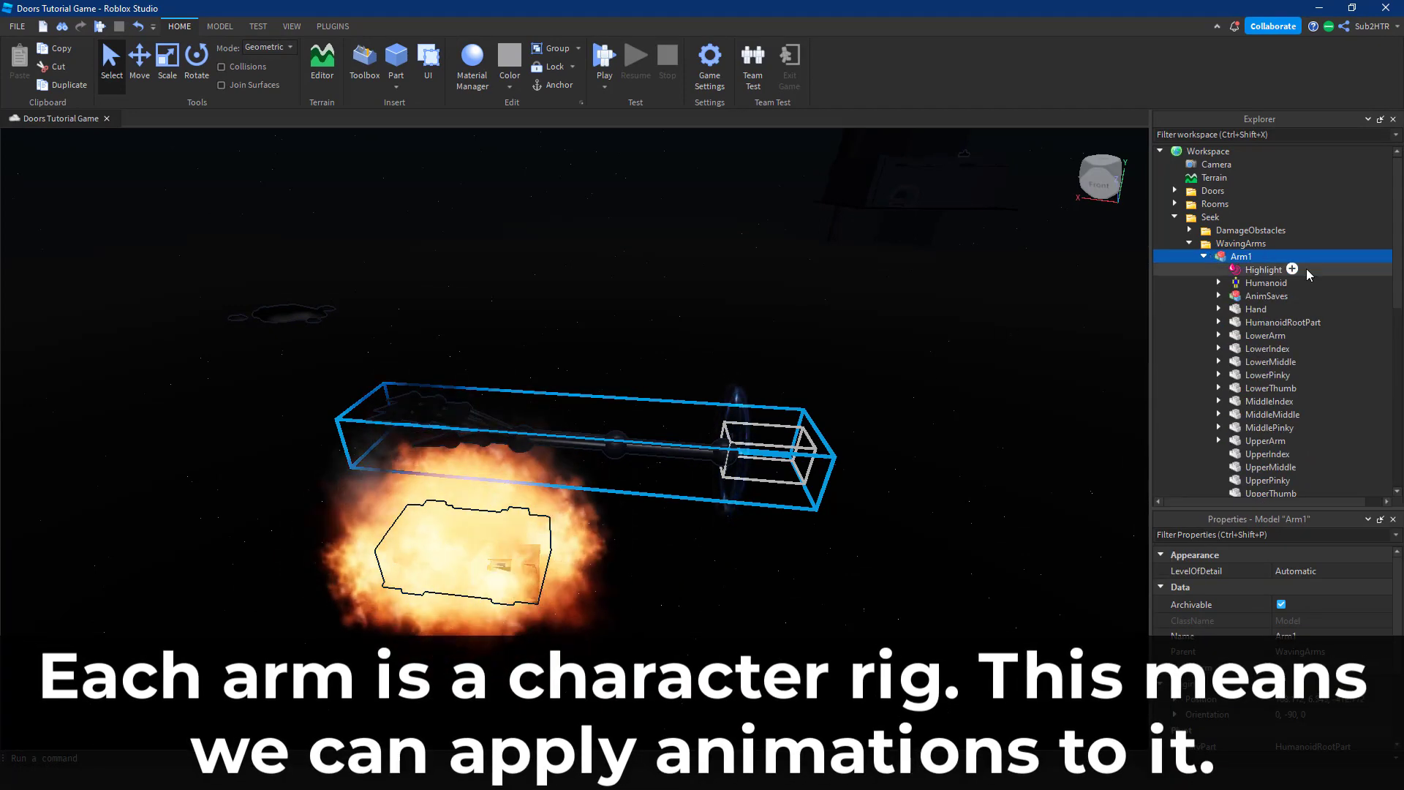
{"action": "left_click_drag", "start_coordinate": [1394, 245], "coordinate": [1398, 292]}
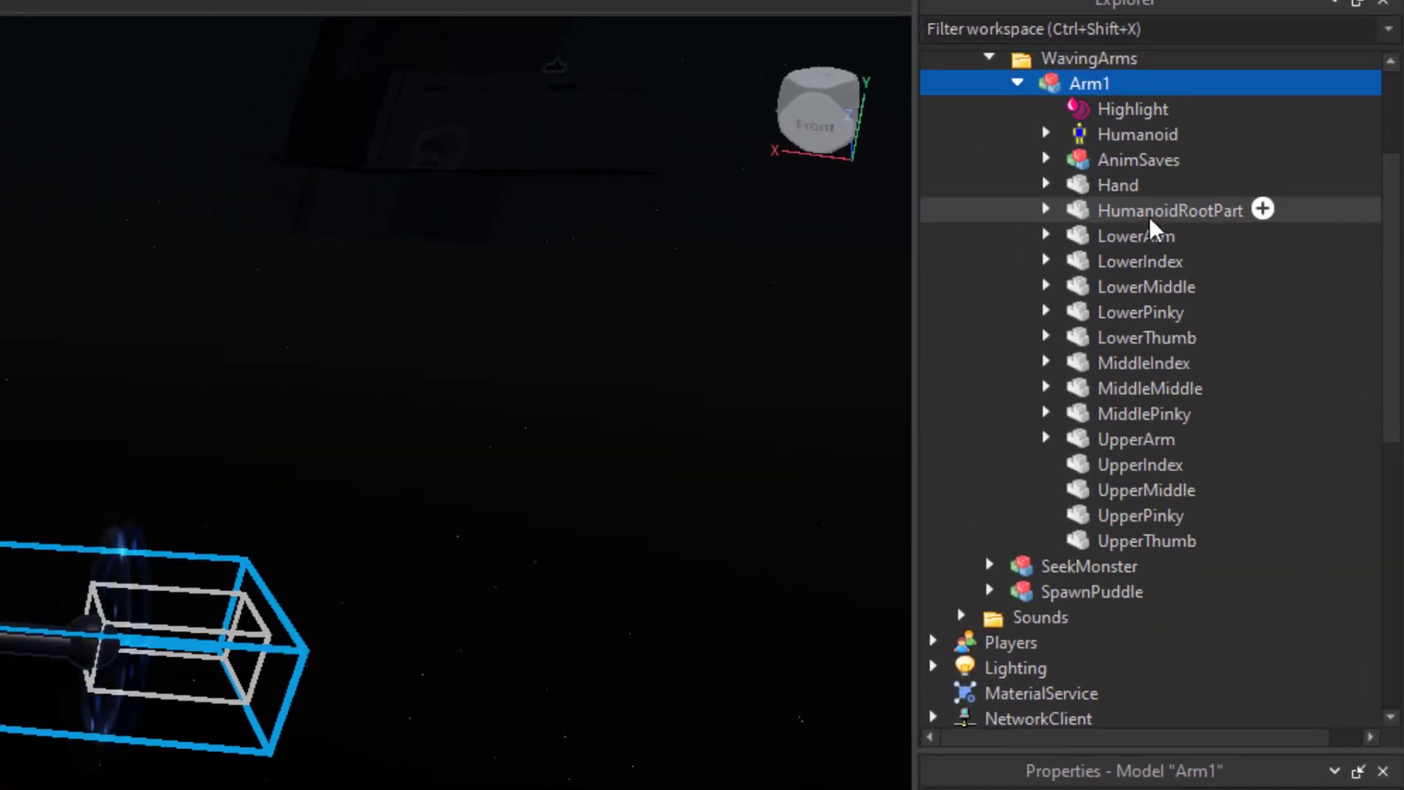
- Review the KillAnimation and Waving1 to Waving4 animations in Arm1's HumanoidRootPart, then collapse the WavingArms folder
{"action": "left_click", "coordinate": [1035, 208]}
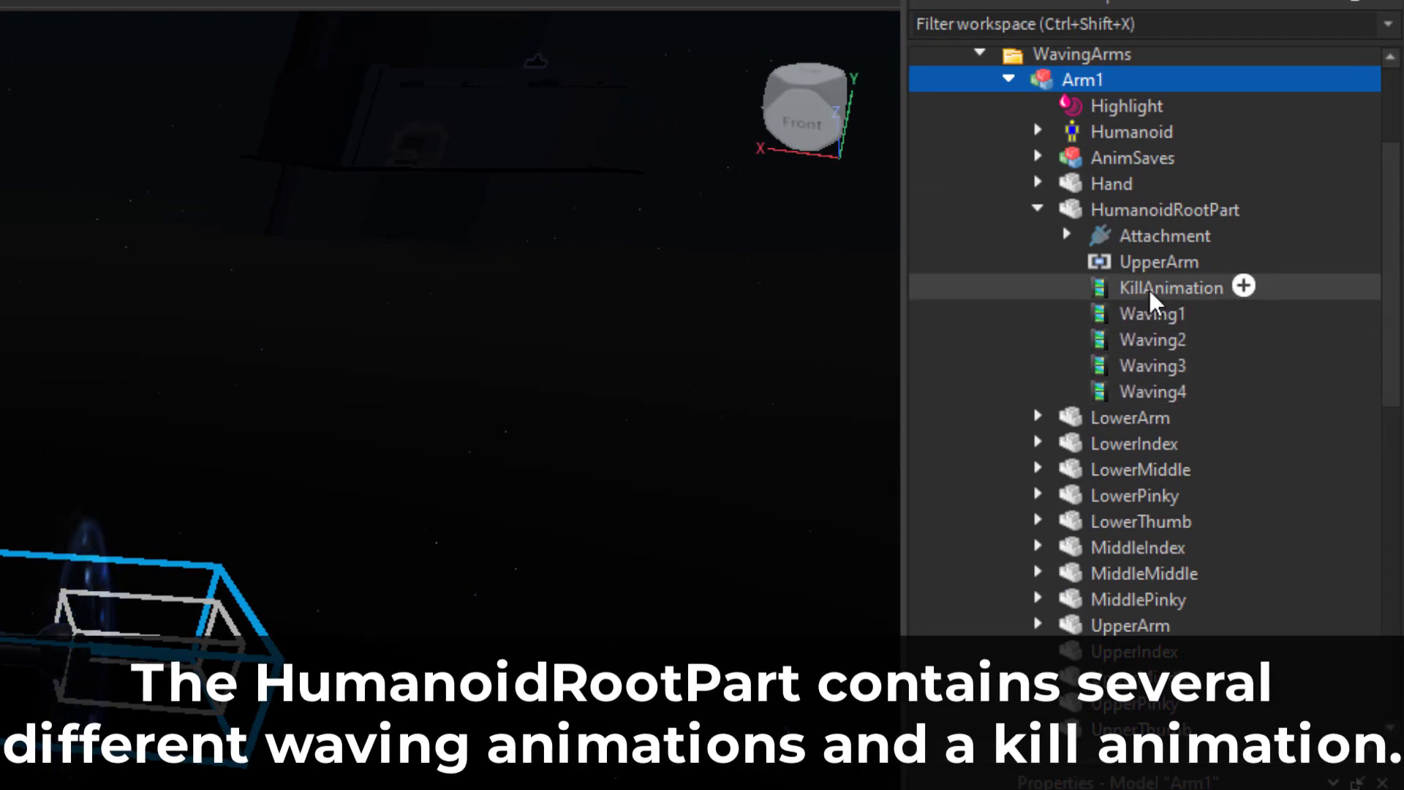
{"action": "left_click", "coordinate": [1038, 209]}
{"action": "scroll", "coordinate": [997, 152], "scroll_direction": "up", "scroll_amount": 1}
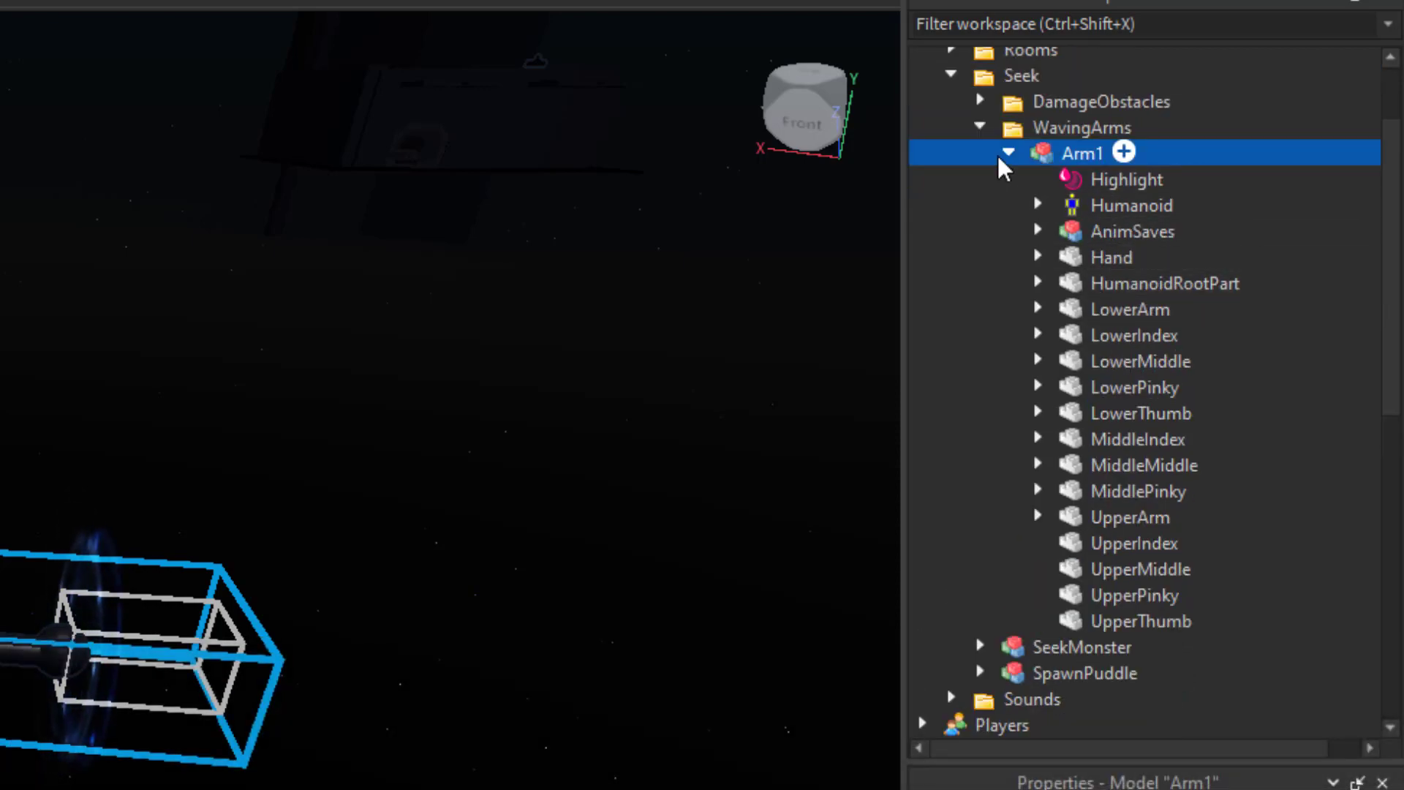
{"action": "left_click", "coordinate": [1008, 152]}
{"action": "left_click", "coordinate": [979, 127]}
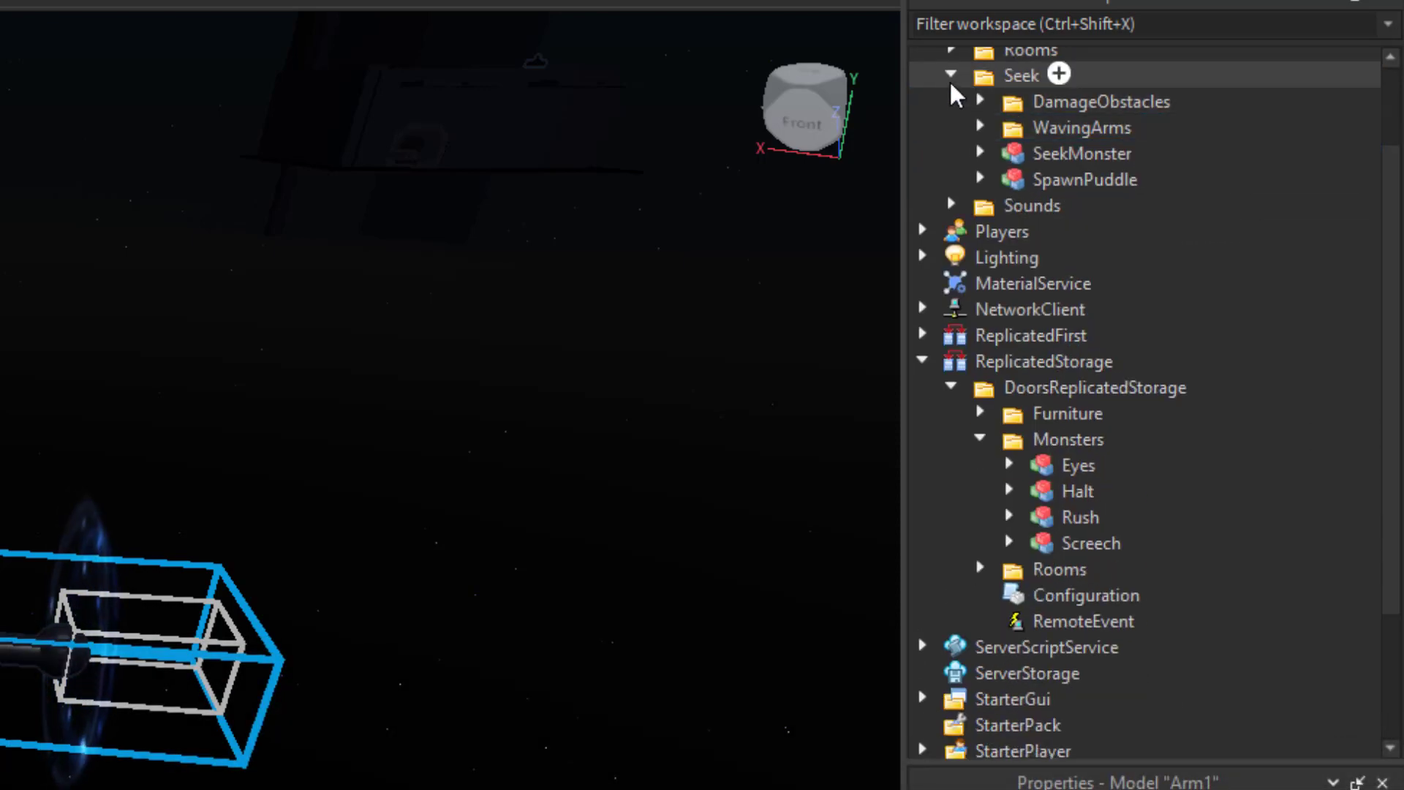
- Move the Seek folder from Workspace back into the Monsters folder by changing its parent
{"action": "left_click", "coordinate": [950, 77]}
{"action": "left_click", "coordinate": [989, 77]}
{"action": "left_click", "coordinate": [1345, 619]}
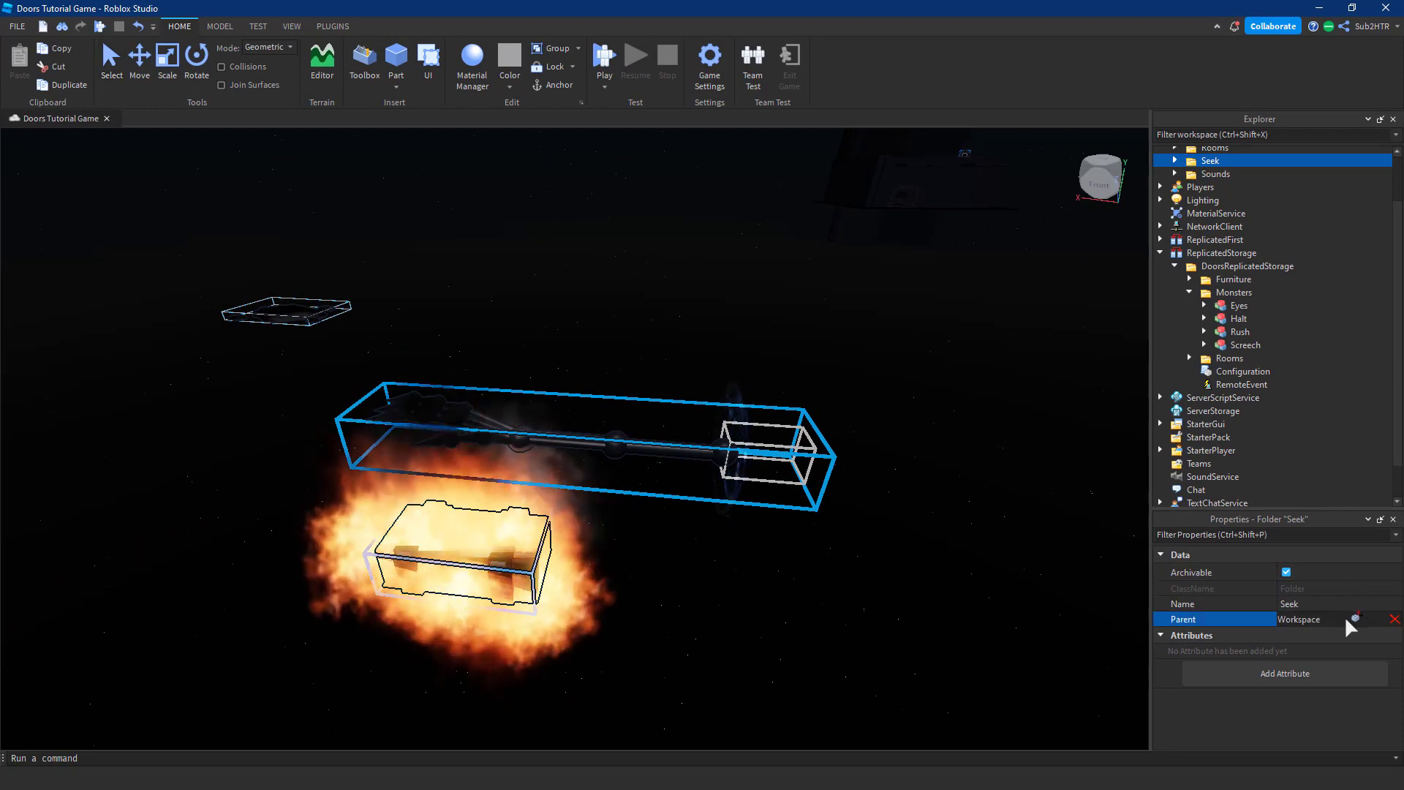
{"action": "left_click", "coordinate": [1234, 292]}
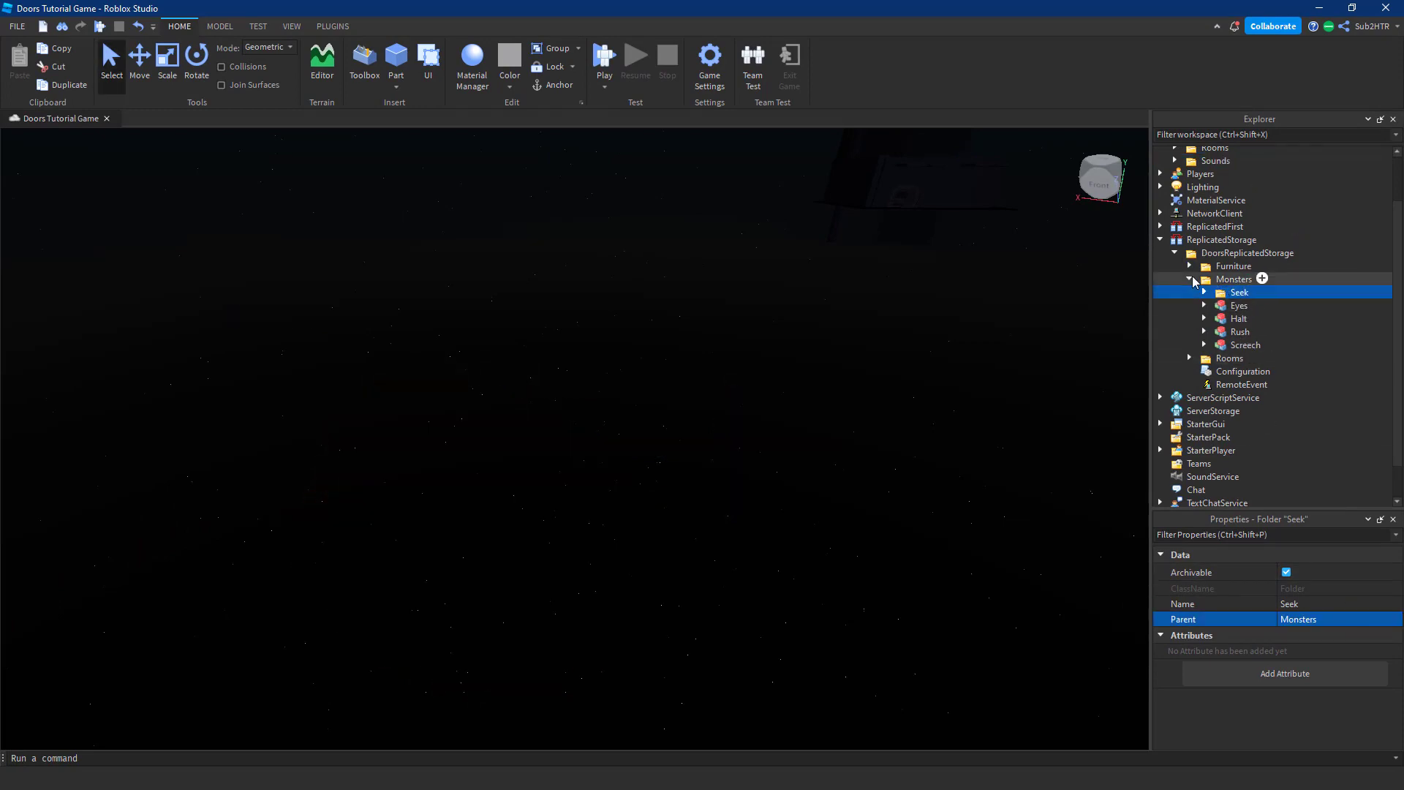
- Inspect the StartPosition and SeekSpawnPosition parts of the SeekStart room in the Rooms folder of DoorsReplicatedStorage
{"action": "left_click", "coordinate": [1221, 317]}
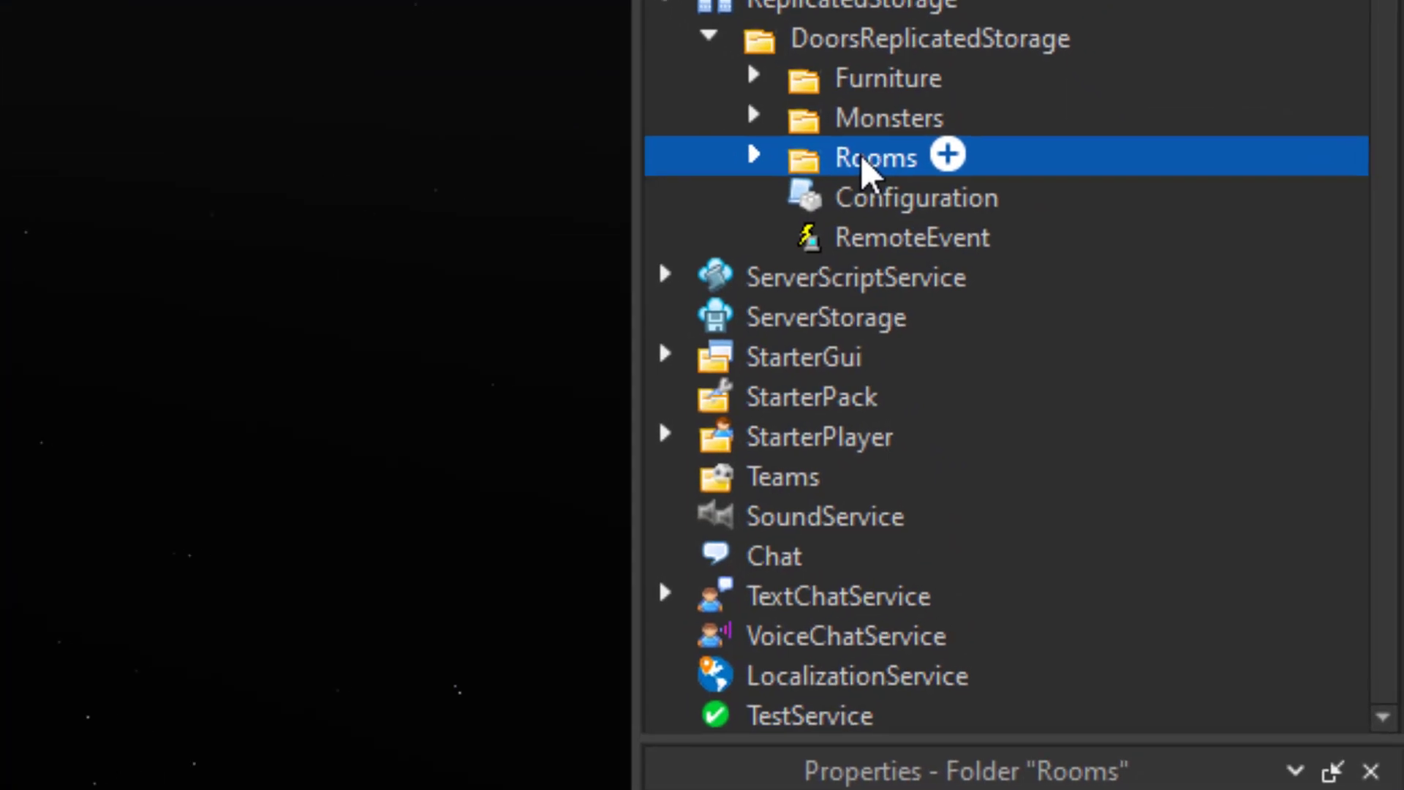
{"action": "left_click", "coordinate": [753, 155]}
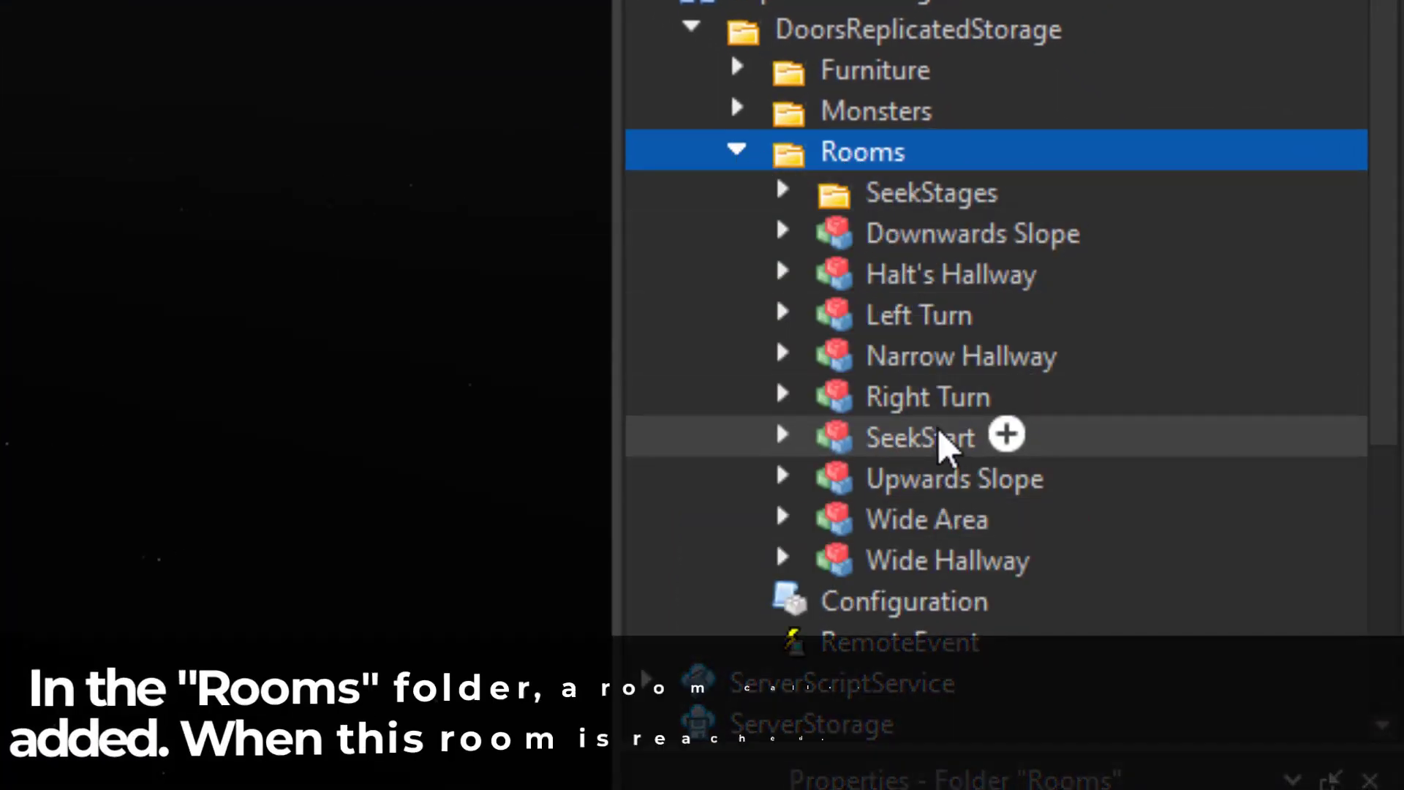
{"action": "left_click", "coordinate": [940, 438]}
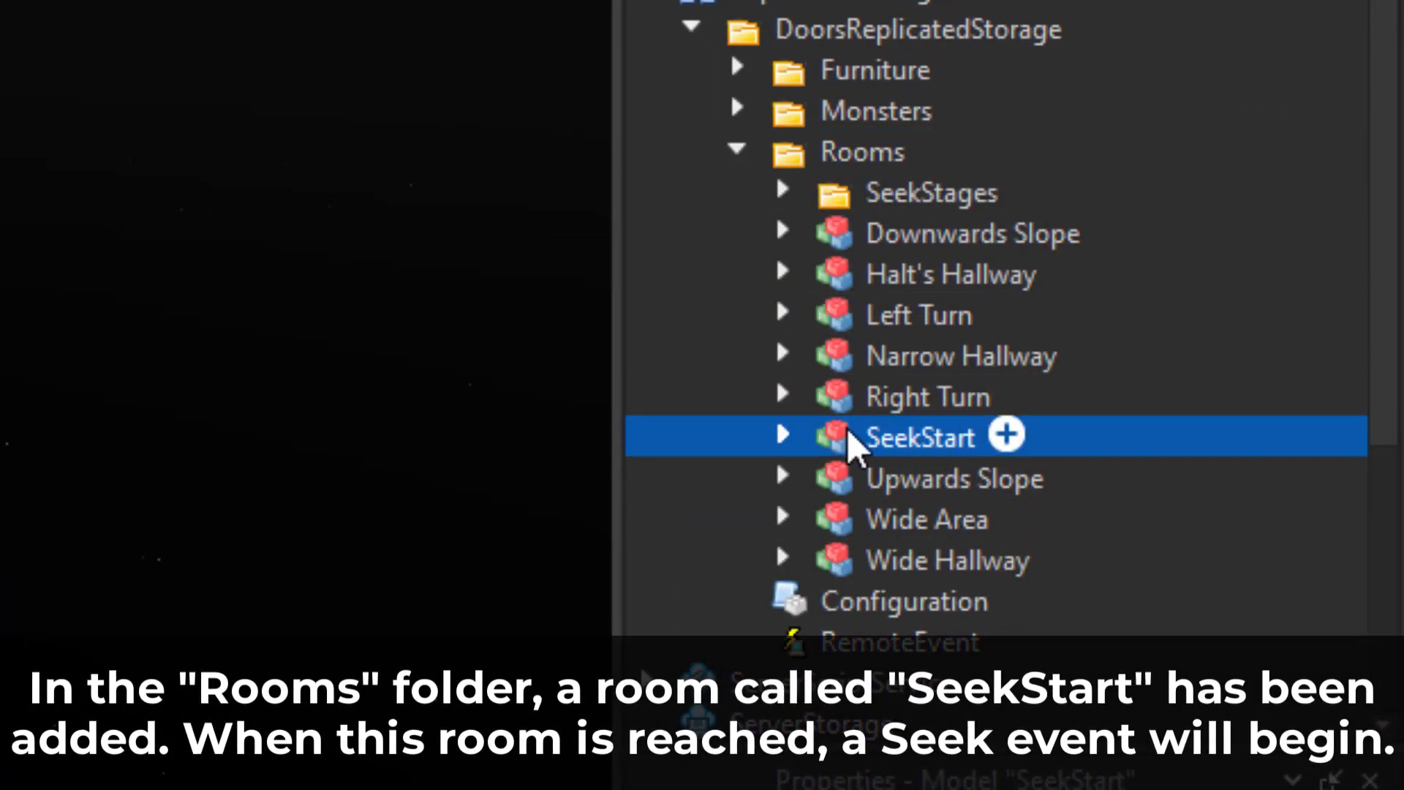
{"action": "left_click", "coordinate": [781, 436]}
{"action": "left_click_drag", "start_coordinate": [1391, 132], "coordinate": [1378, 359]}
{"action": "left_click", "coordinate": [924, 218]}
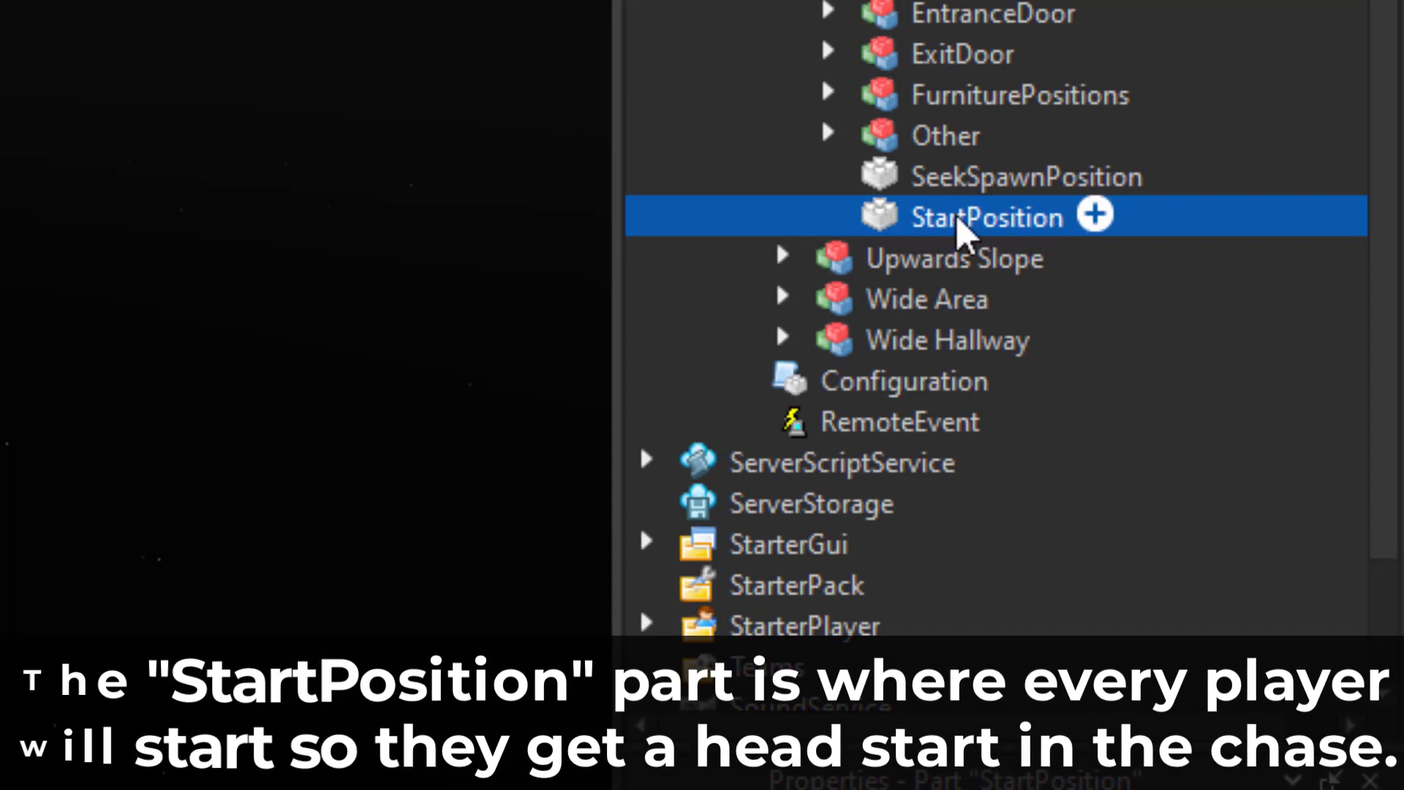
{"action": "left_click", "coordinate": [977, 177]}
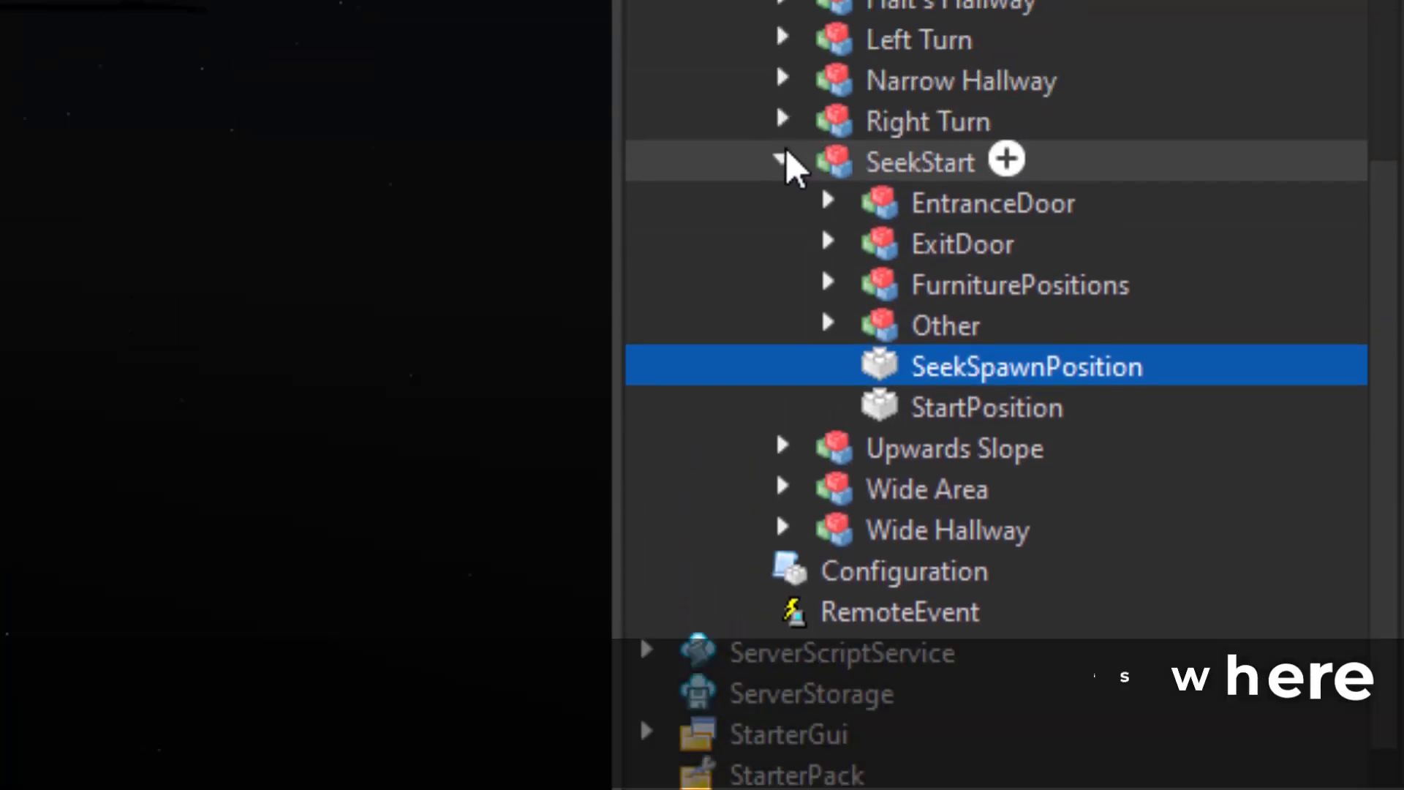
{"action": "left_click", "coordinate": [786, 164]}
- Move the SeekStages folder from Rooms into Workspace by changing its parent
{"action": "left_click", "coordinate": [837, 168]}
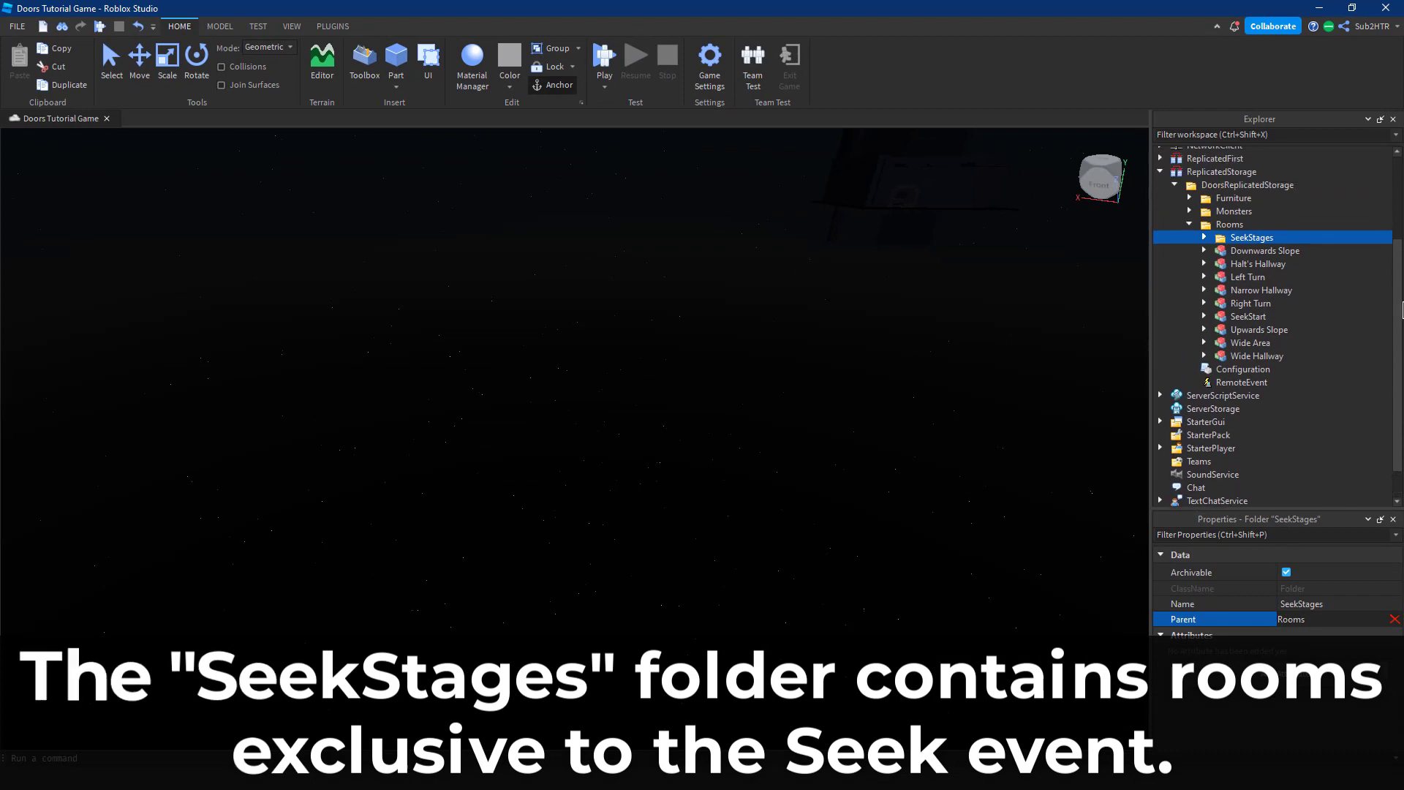
{"action": "scroll", "coordinate": [1258, 255], "scroll_direction": "up", "scroll_amount": 3}
{"action": "left_click", "coordinate": [1208, 154]}
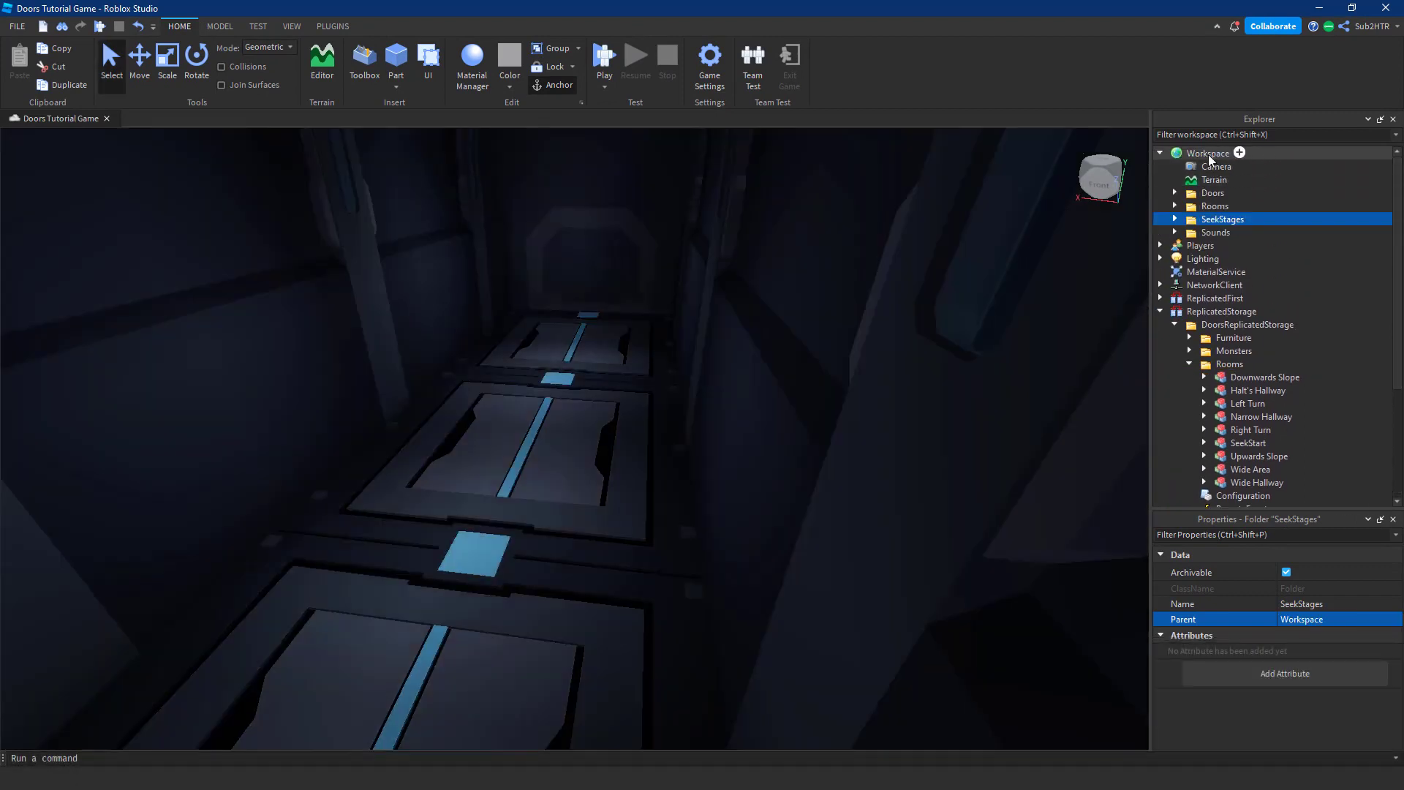
- Expand the SeekStages folder and frame its SeekCrouch rooms in the viewport
{"action": "left_click", "coordinate": [1174, 220]}
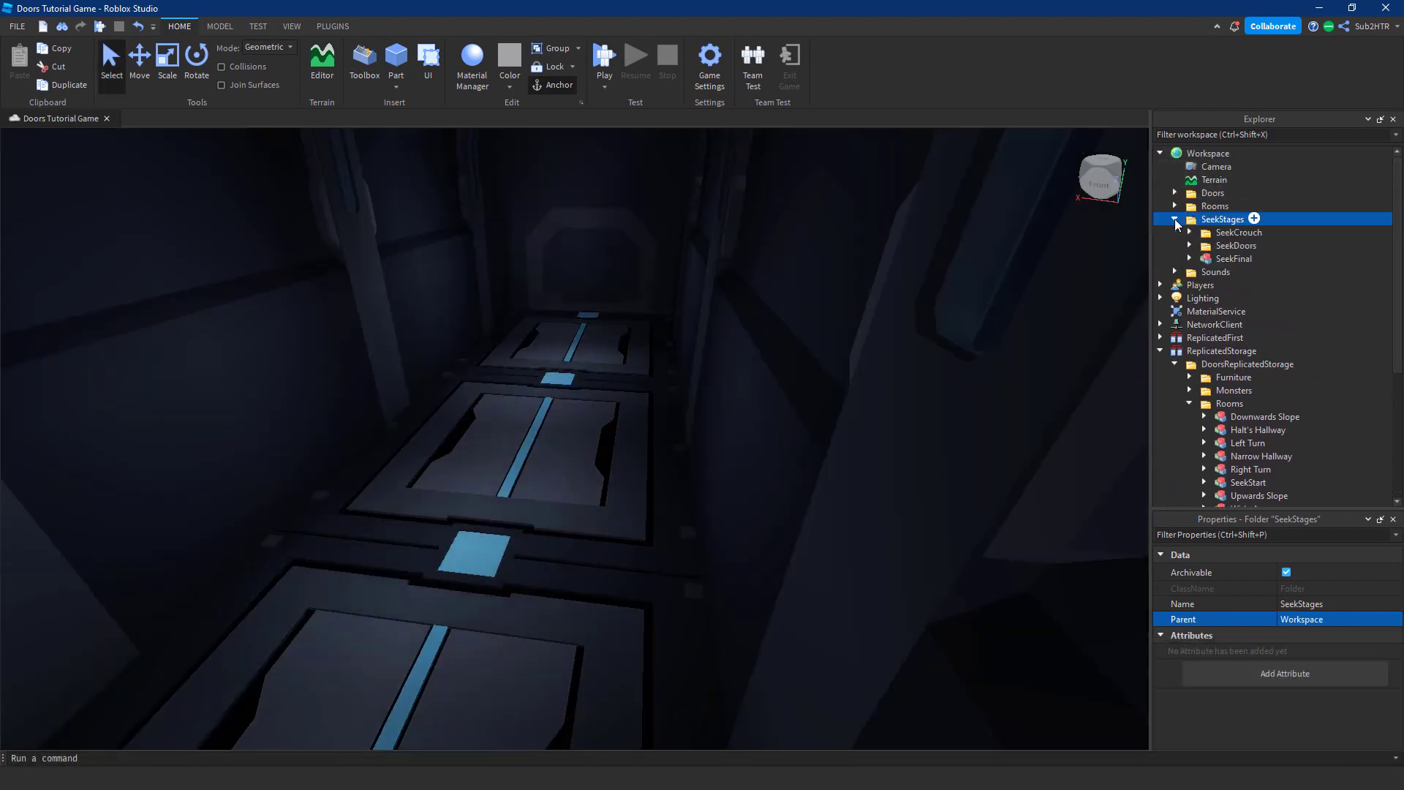
{"action": "left_click", "coordinate": [1234, 233]}
{"action": "key", "text": "f"}
{"action": "key", "text": "Down"}
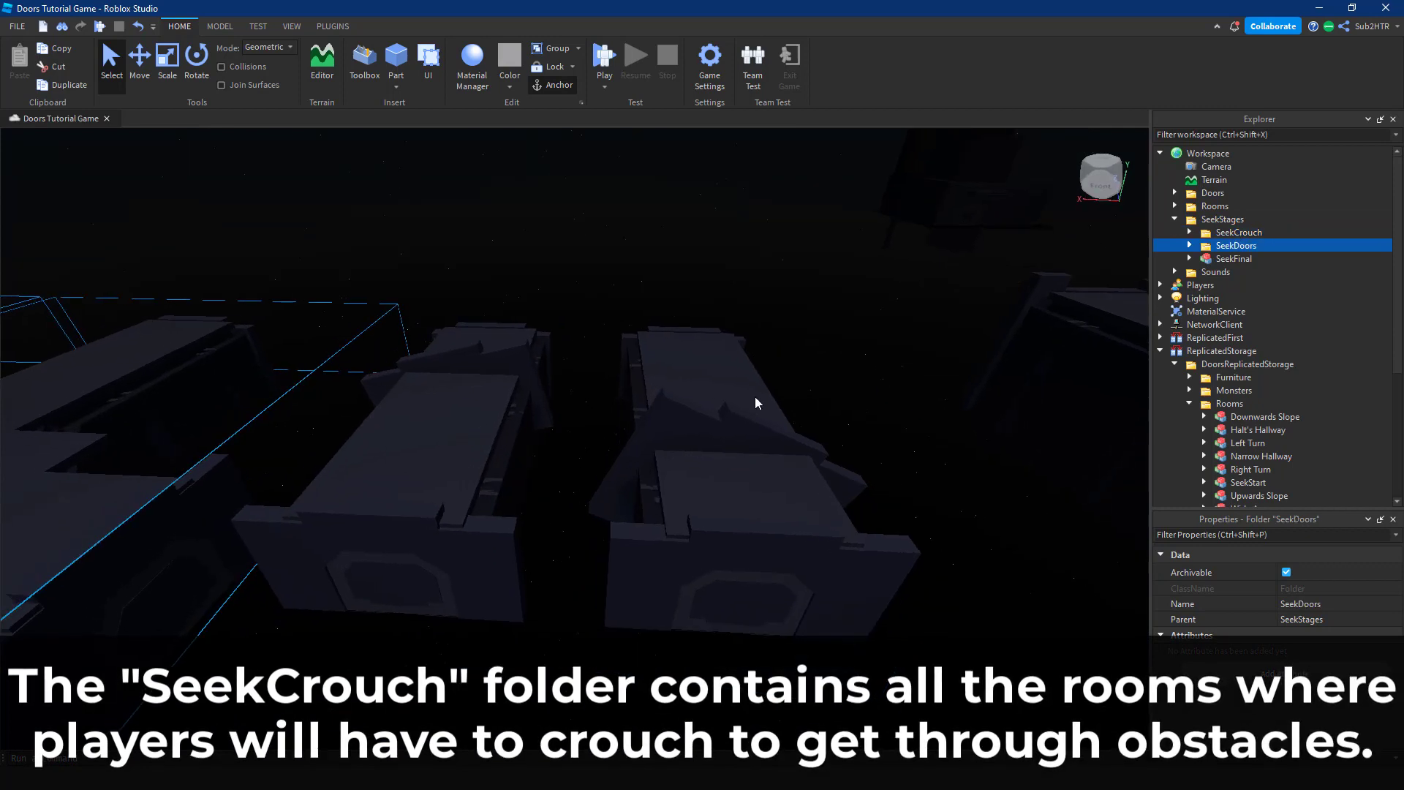
- Select the SeekCrouch1 room in the viewport and examine the crouch obstacles in its interior
{"action": "left_click", "coordinate": [768, 468]}
{"action": "right_click_drag", "start_coordinate": [768, 468], "coordinate": [793, 524]}
{"action": "scroll", "coordinate": [792, 523], "scroll_direction": "up", "scroll_amount": 8}
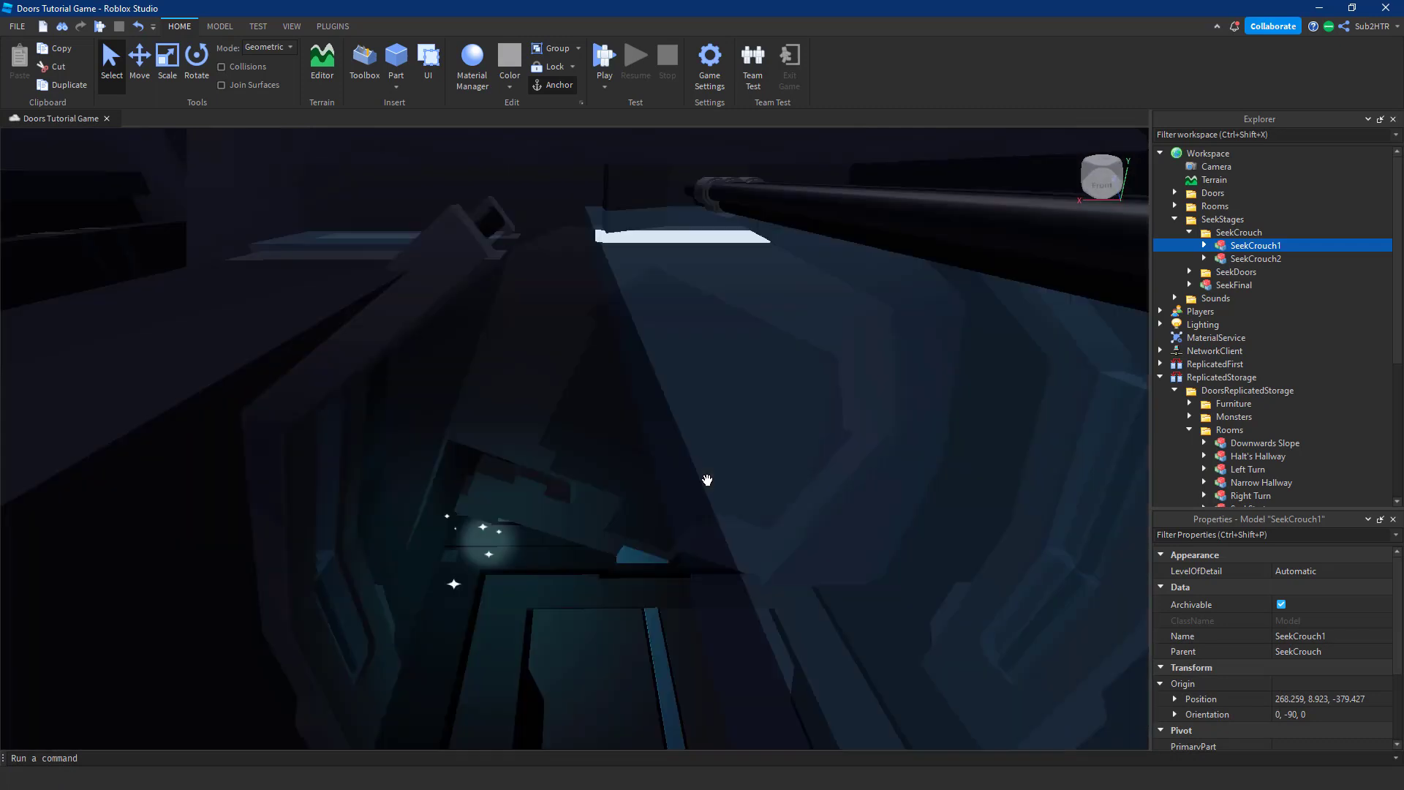
{"action": "scroll", "coordinate": [707, 480], "scroll_direction": "up", "scroll_amount": 2}
{"action": "right_click_drag", "start_coordinate": [707, 480], "coordinate": [837, 420]}
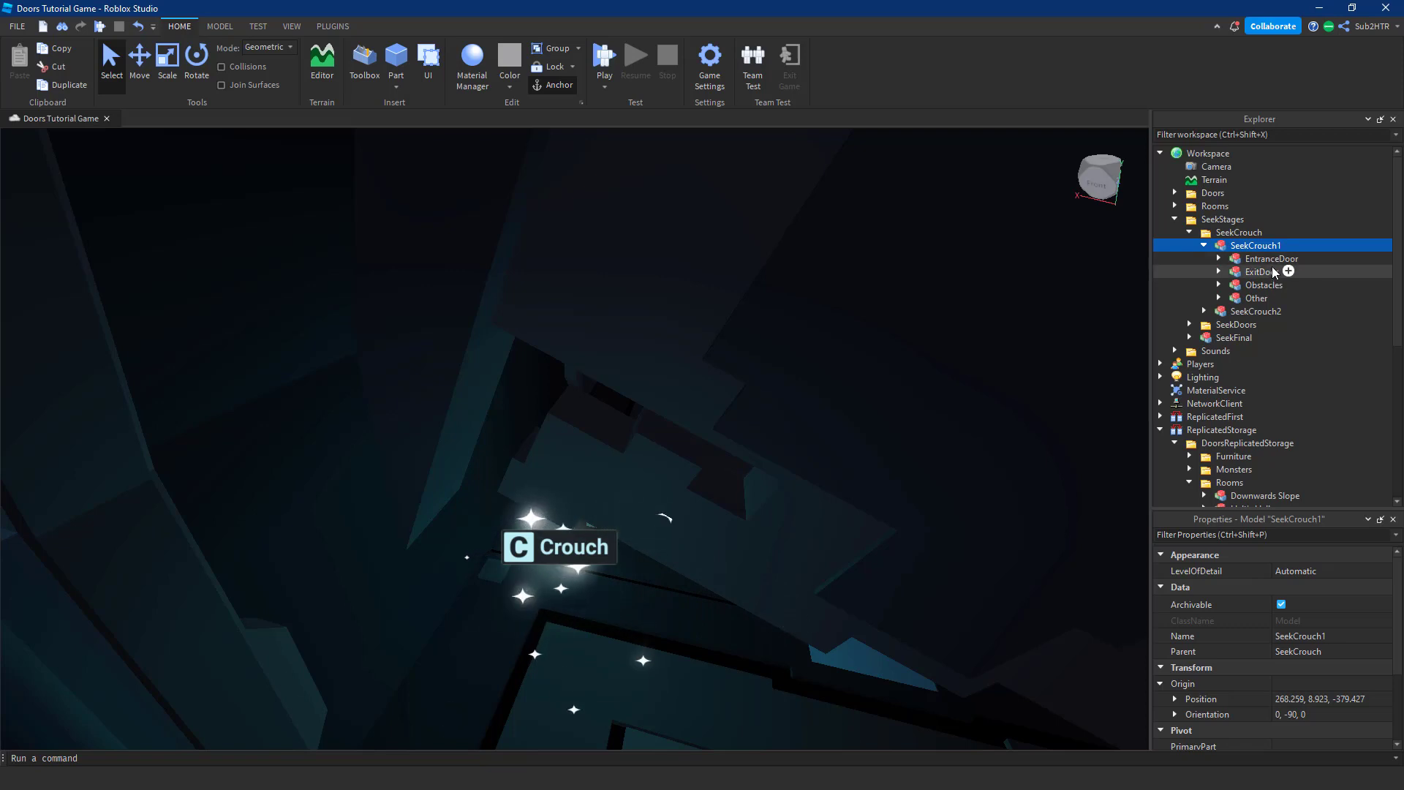
- Expand SeekCrouch1's Obstacles model with its DoorObstacle and TankObstacle models to review their contents
{"action": "left_click", "coordinate": [1265, 285]}
{"action": "left_click", "coordinate": [1219, 286]}
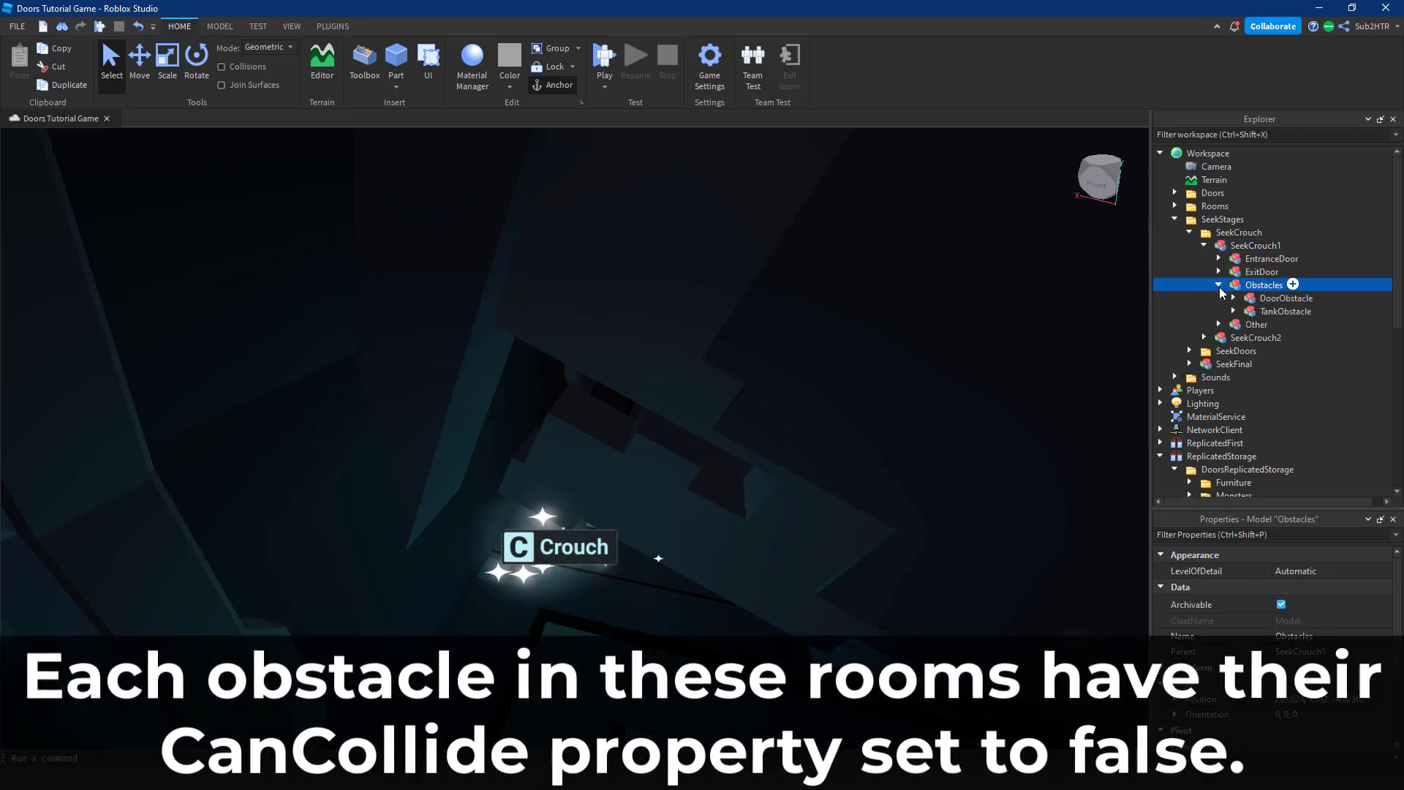
{"action": "left_click", "coordinate": [1232, 311]}
{"action": "left_click", "coordinate": [1233, 298]}
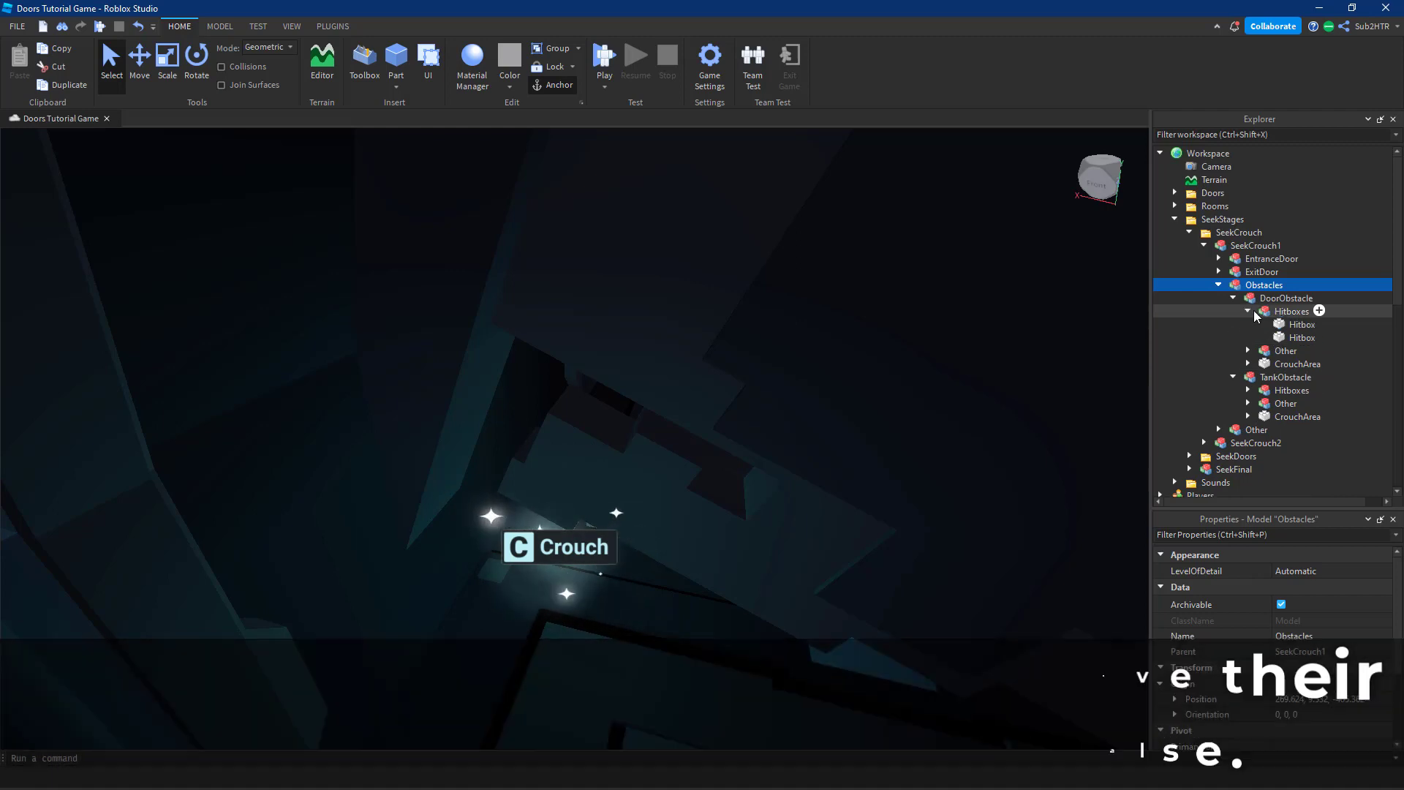
- Examine the two Hitbox parts in DoorObstacle's Hitboxes model inside the room, then collapse SeekCrouch1
{"action": "left_click", "coordinate": [1247, 311]}
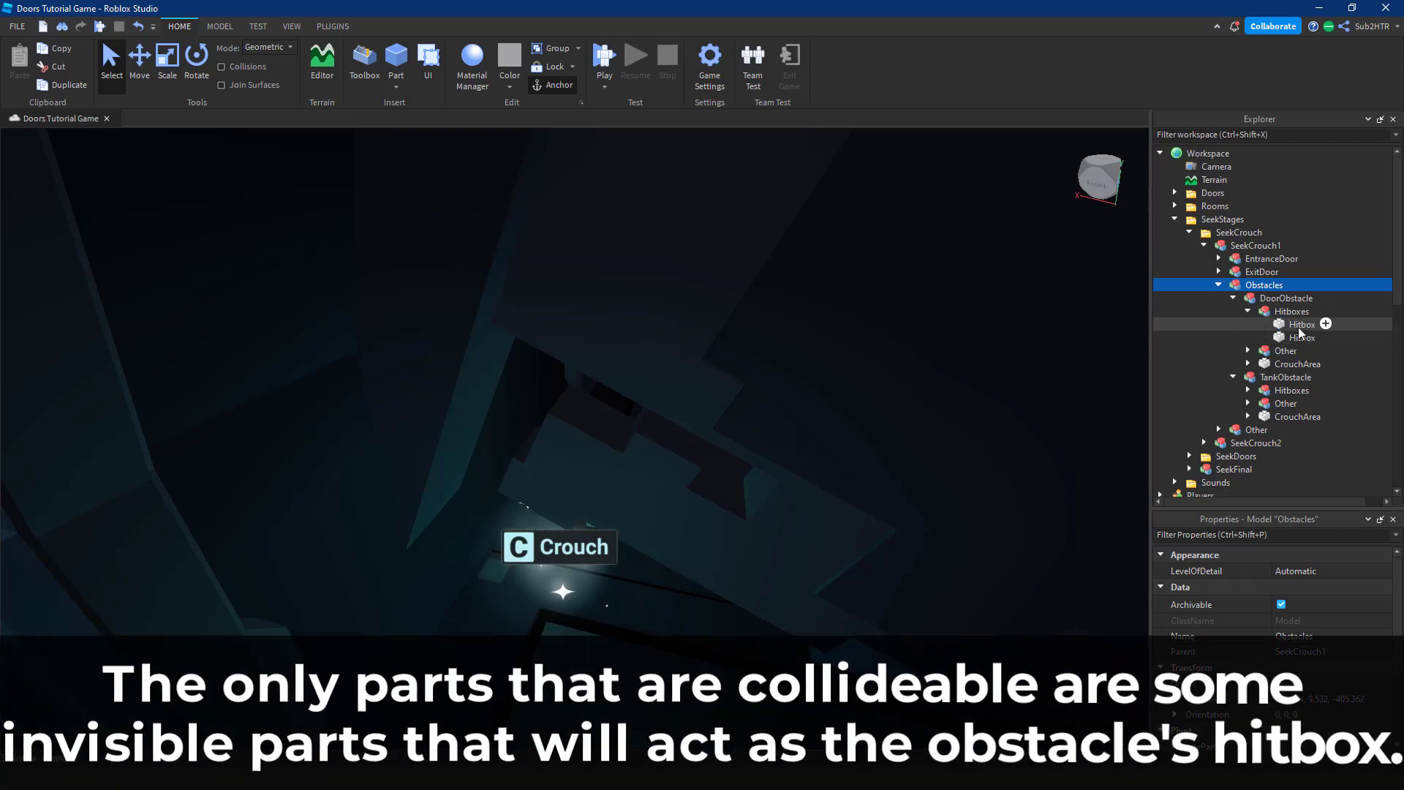
{"action": "right_click_drag", "start_coordinate": [956, 359], "coordinate": [963, 353]}
{"action": "scroll", "coordinate": [962, 354], "scroll_direction": "down", "scroll_amount": 3}
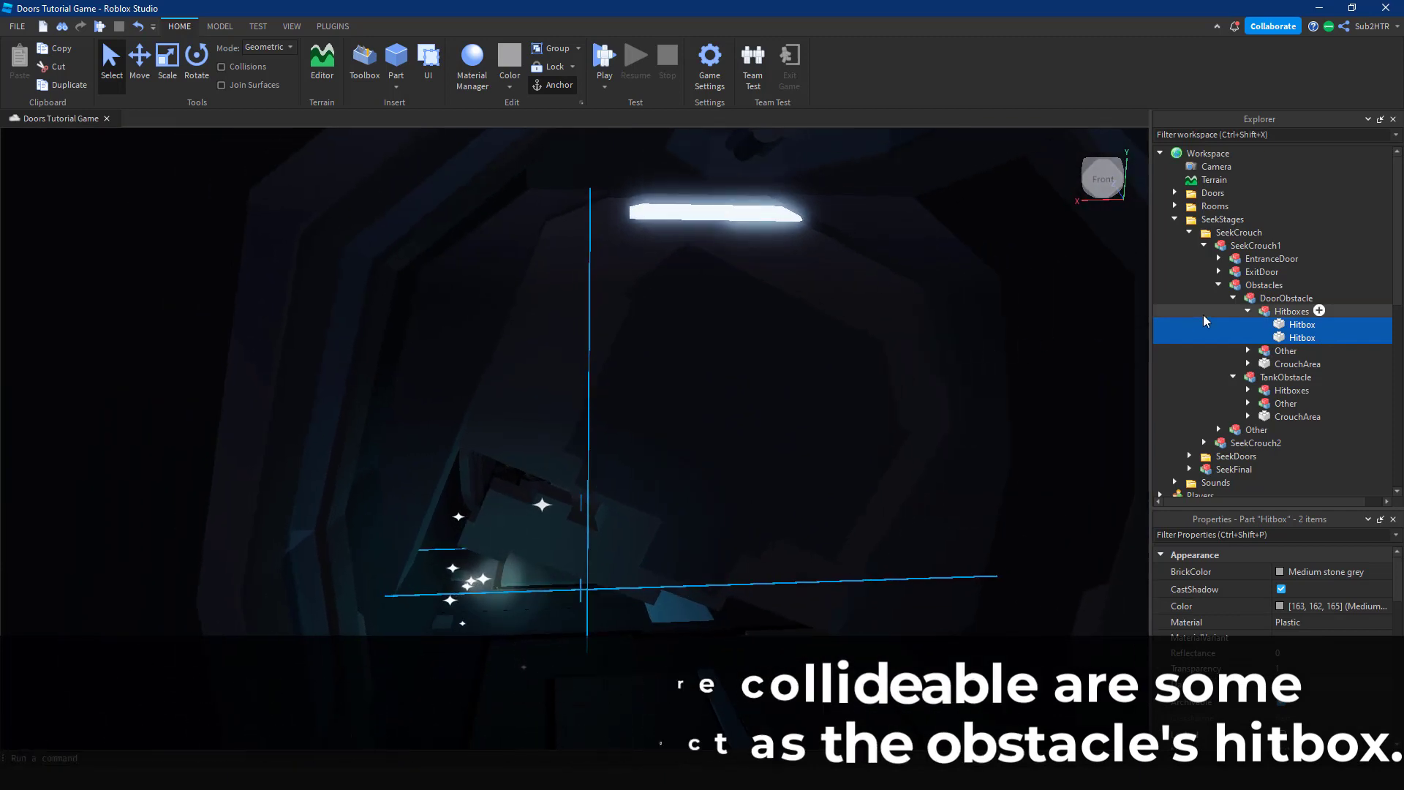
{"action": "left_click", "coordinate": [1247, 310]}
{"action": "left_click", "coordinate": [1233, 298]}
{"action": "left_click", "coordinate": [1215, 285]}
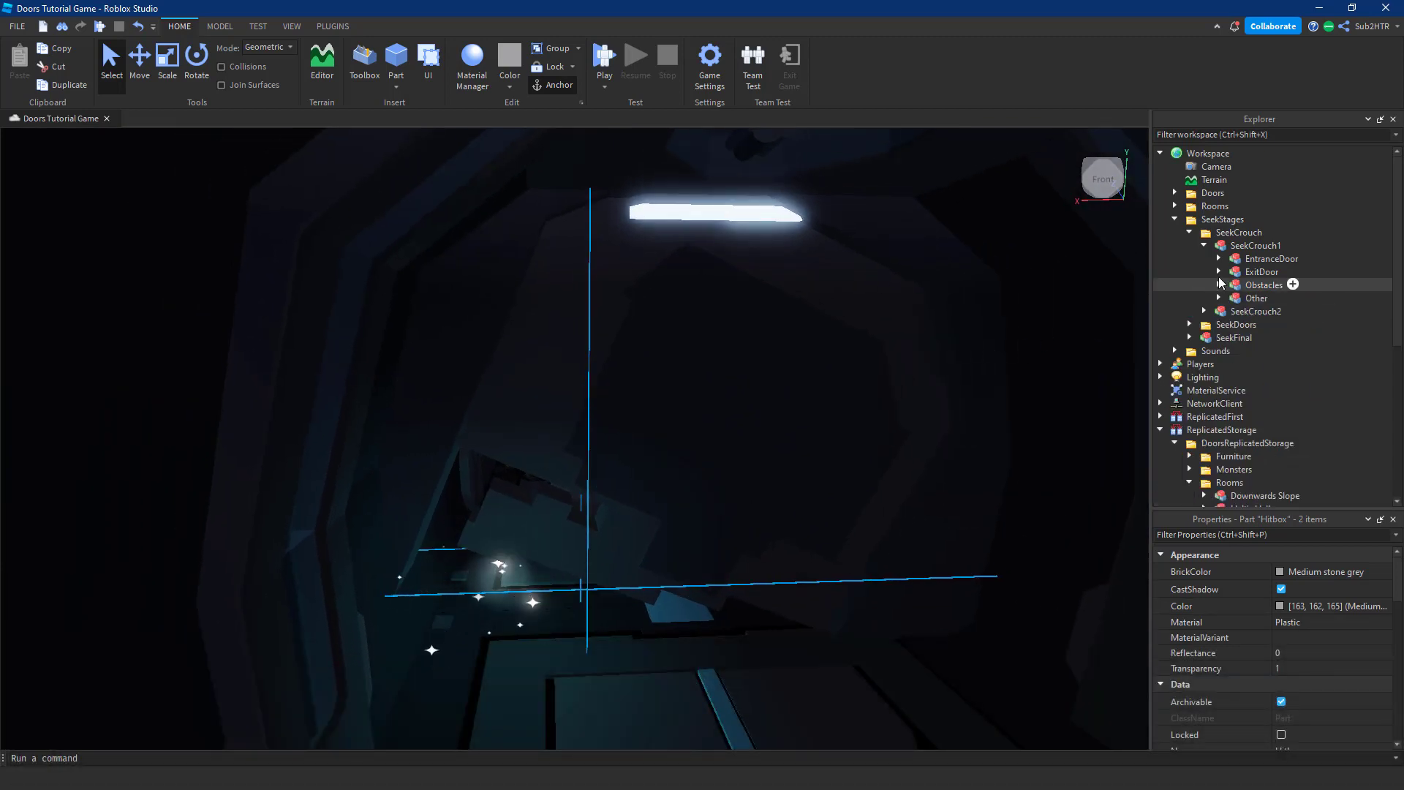
{"action": "left_click", "coordinate": [1203, 245]}
- Frame the SeekDoors folder in the viewport, view its rooms from above and expand it
{"action": "left_click", "coordinate": [1235, 247]}
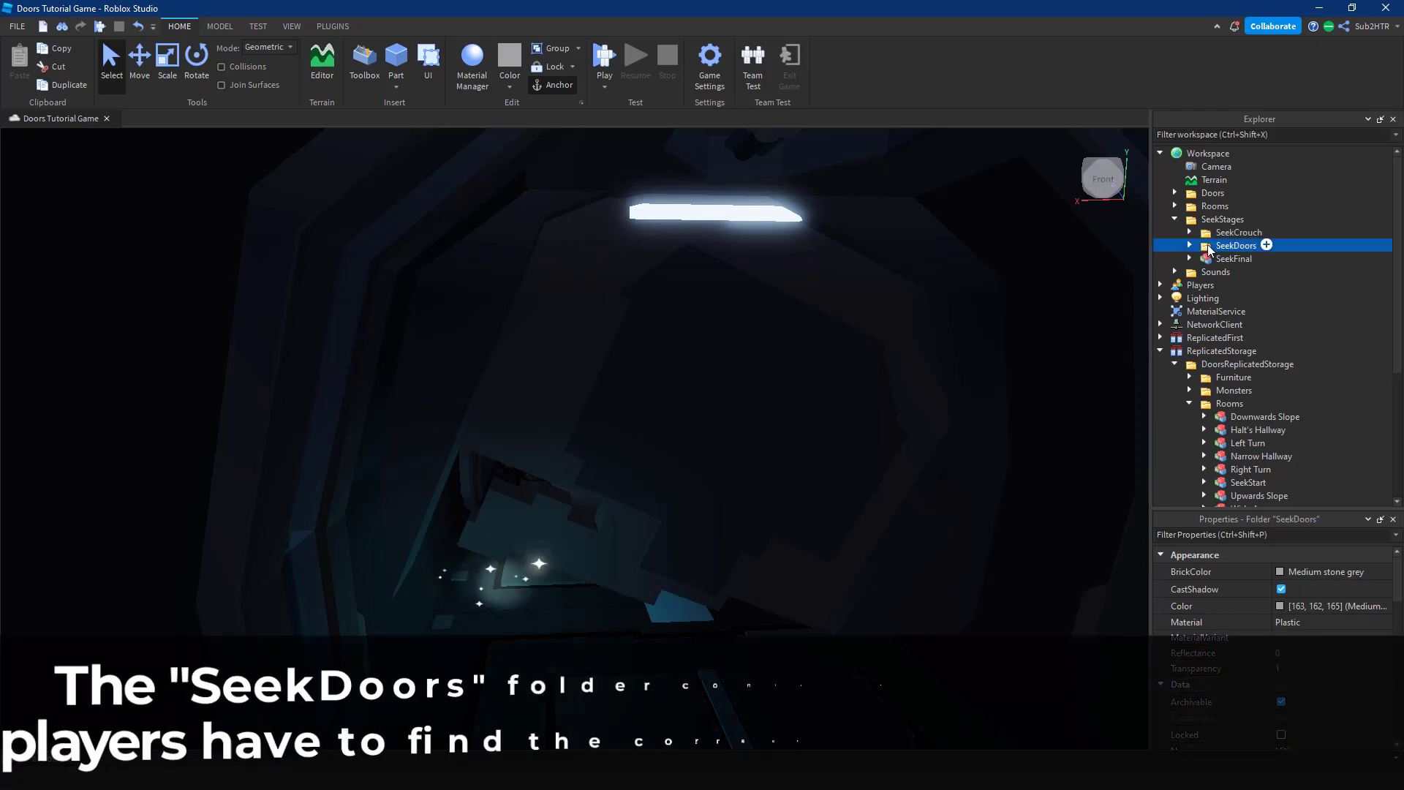
{"action": "key", "text": "f"}
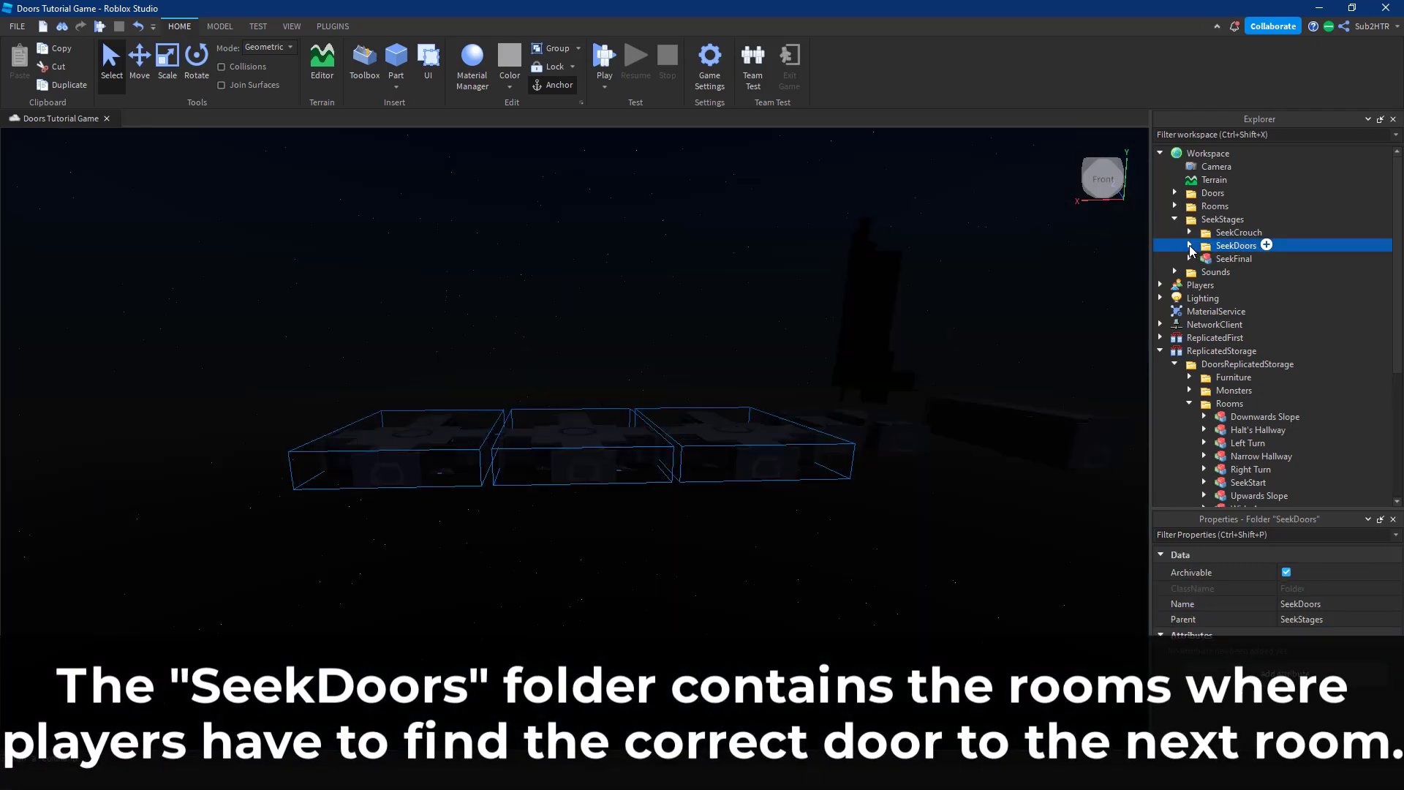
{"action": "right_click_drag", "start_coordinate": [881, 364], "coordinate": [871, 377]}
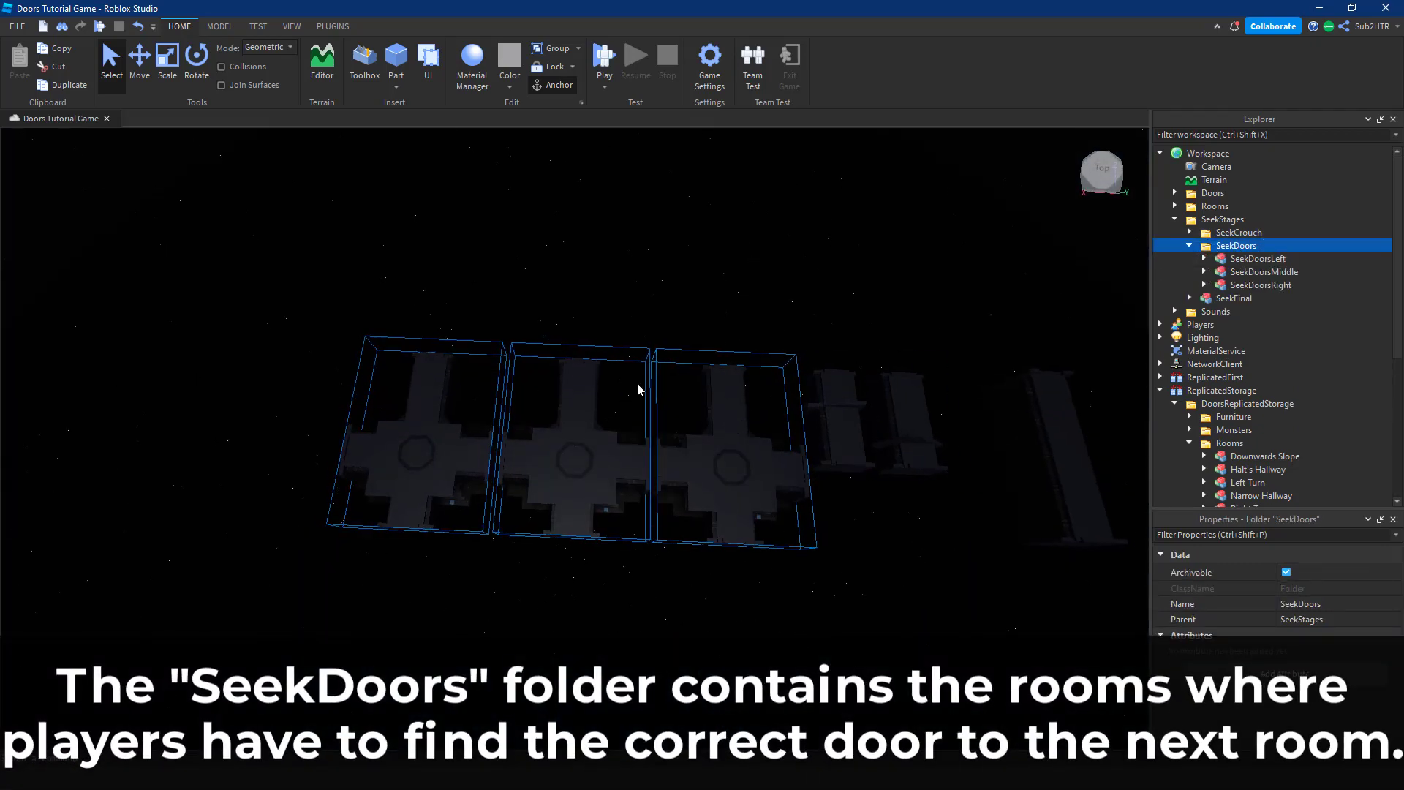
- Select the SeekDoorsMiddle room and examine its interior up to the door at the end of a corridor
{"action": "left_click", "coordinate": [561, 463]}
{"action": "scroll", "coordinate": [563, 463], "scroll_direction": "up", "scroll_amount": 10}
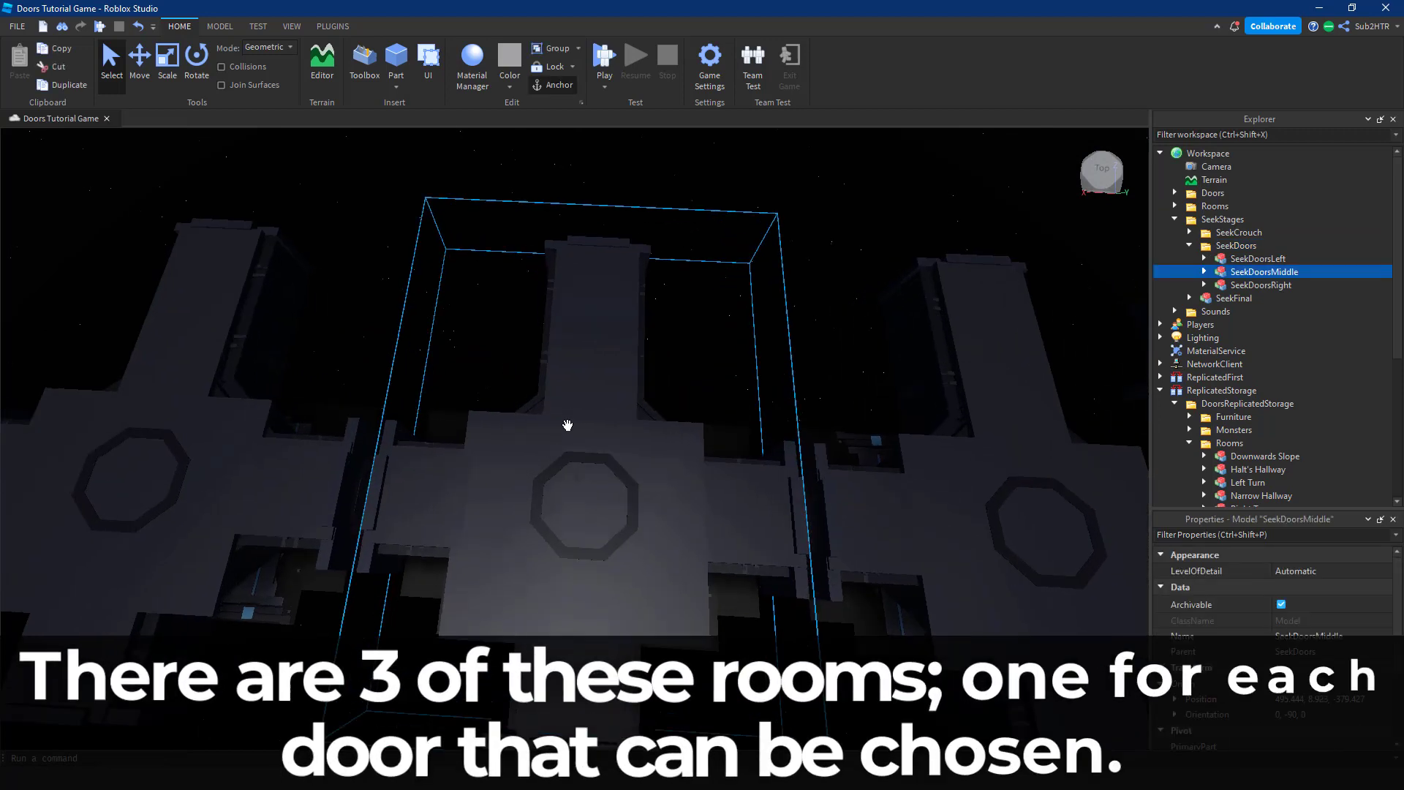
{"action": "scroll", "coordinate": [567, 426], "scroll_direction": "up", "scroll_amount": 8}
{"action": "right_click_drag", "start_coordinate": [568, 427], "coordinate": [454, 503]}
{"action": "key", "text": "w"}
{"action": "right_click_drag", "start_coordinate": [541, 468], "coordinate": [542, 468]}
{"action": "key", "text": "w"}
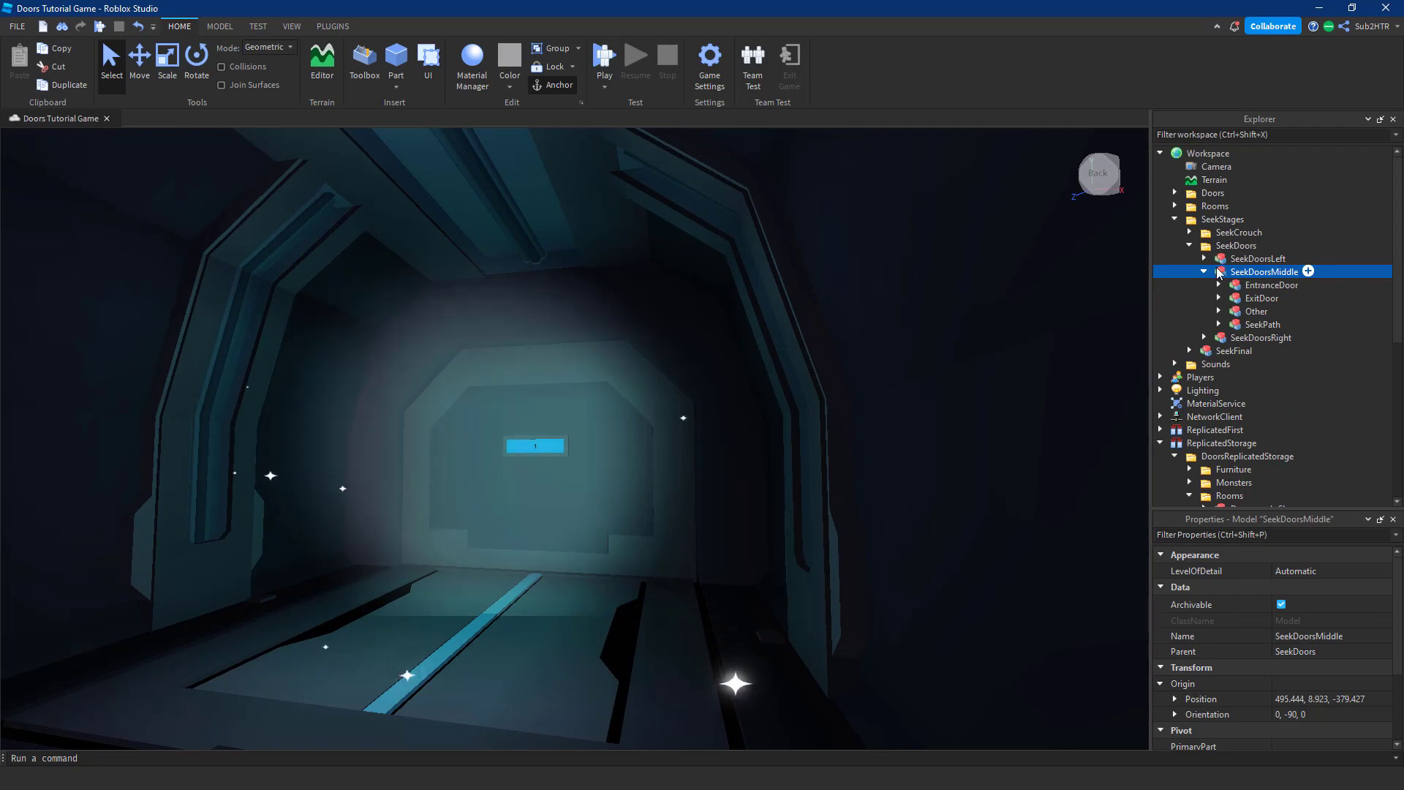
- Expand SeekPath in the SeekDoorsMiddle room and select its parts 1 to 5 for inspection
{"action": "left_click", "coordinate": [1205, 271]}
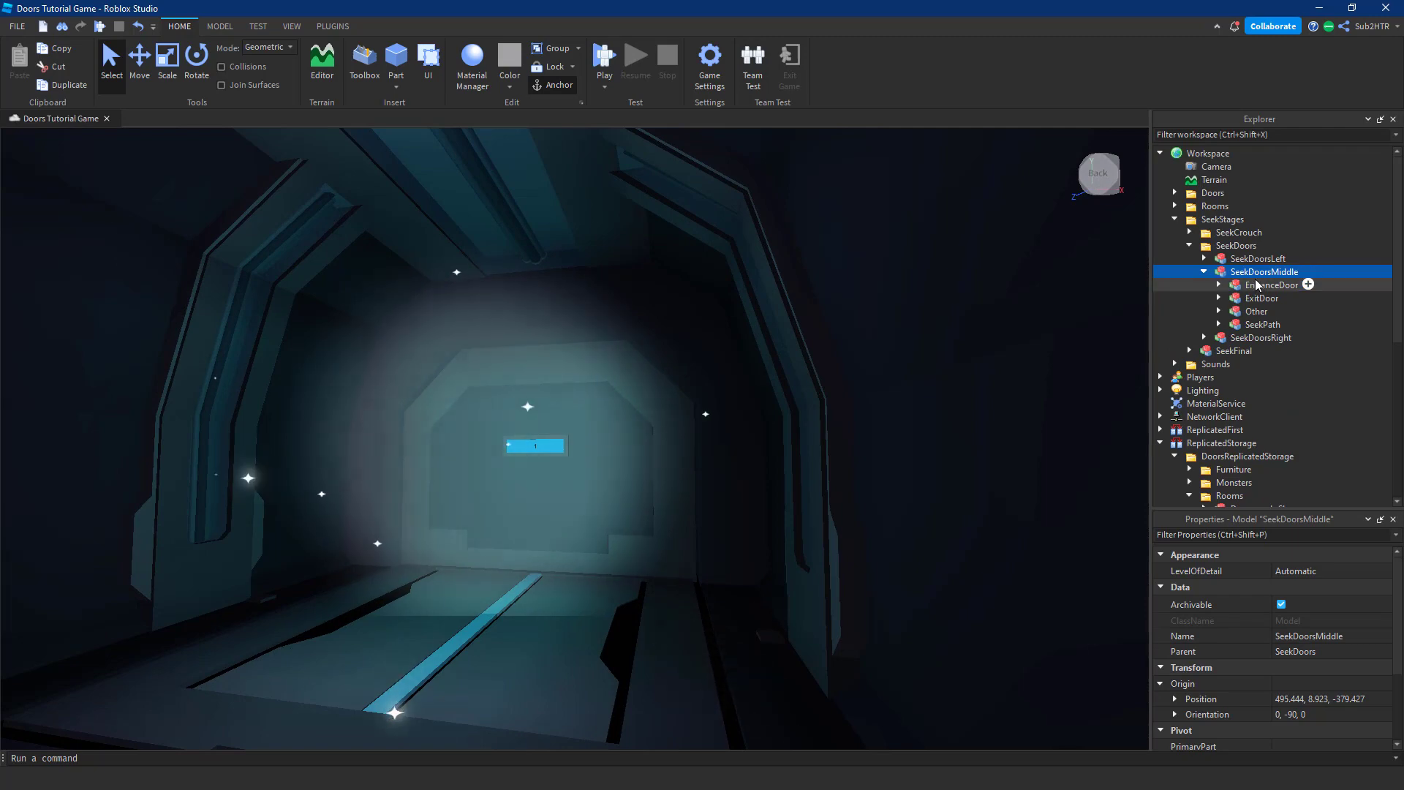
{"action": "left_click", "coordinate": [1261, 325]}
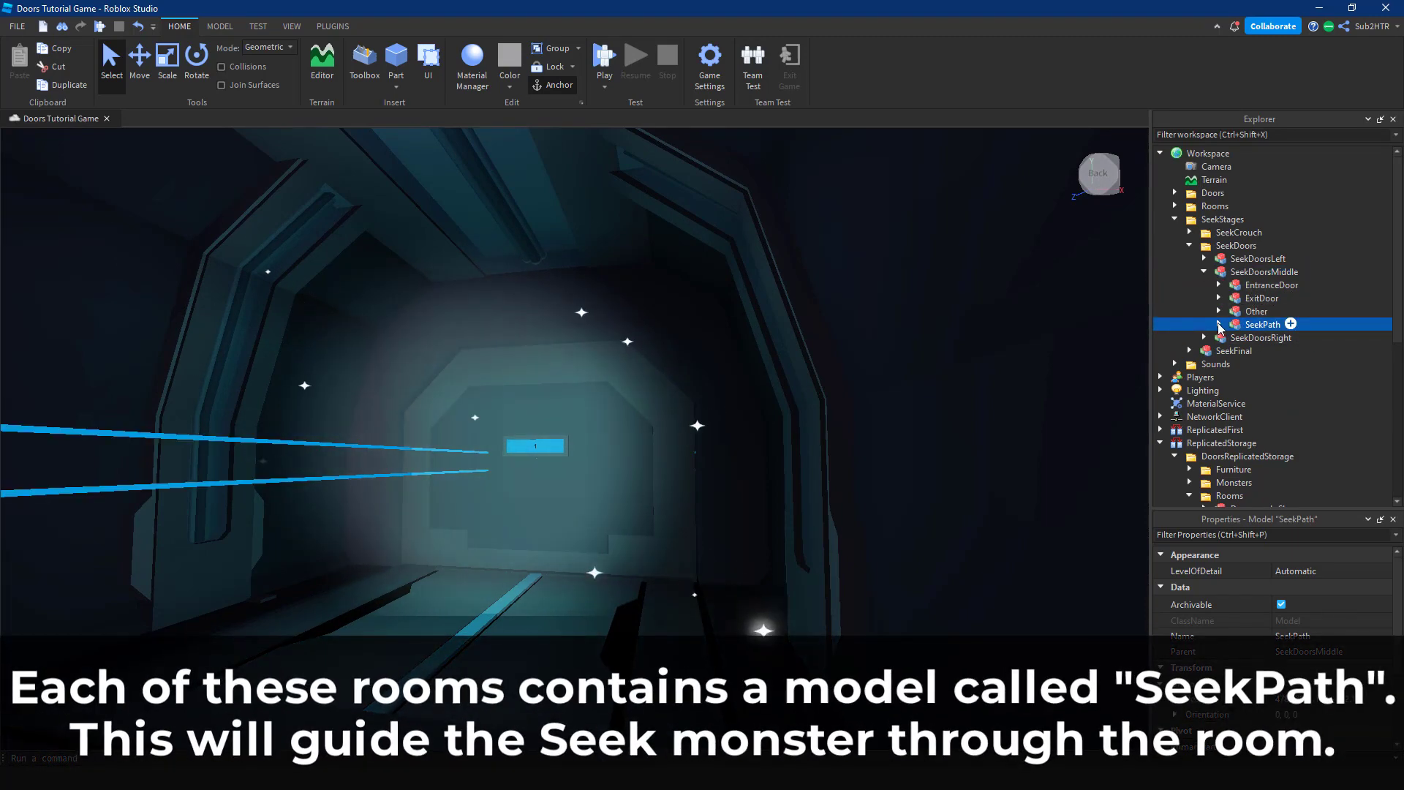
{"action": "left_click", "coordinate": [1219, 324]}
{"action": "left_click", "coordinate": [1261, 337]}
{"action": "left_click", "coordinate": [1261, 390], "text": "shift"}
{"action": "key", "text": "f"}
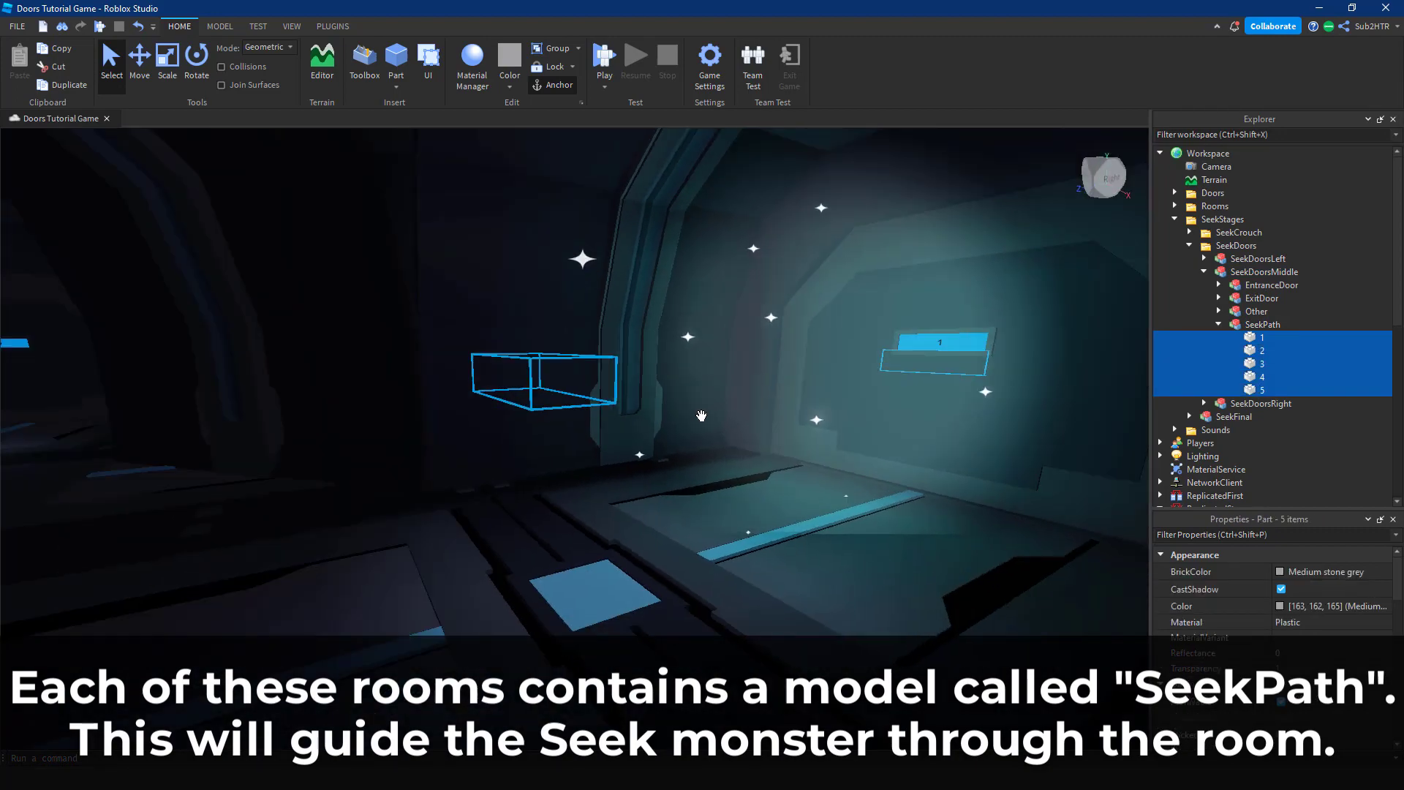
- Examine the positions of the numbered SeekPath parts inside the room, then collapse the SeekDoors folder
{"action": "key", "text": "s"}
{"action": "mouse_move", "coordinate": [701, 415]}
{"action": "right_mouse_down"}
{"action": "mouse_move", "coordinate": [664, 423]}
{"action": "mouse_move", "coordinate": [730, 420]}
{"action": "mouse_move", "coordinate": [690, 404]}
{"action": "right_mouse_up"}
{"action": "key", "text": "w"}
{"action": "left_click", "coordinate": [1218, 324]}
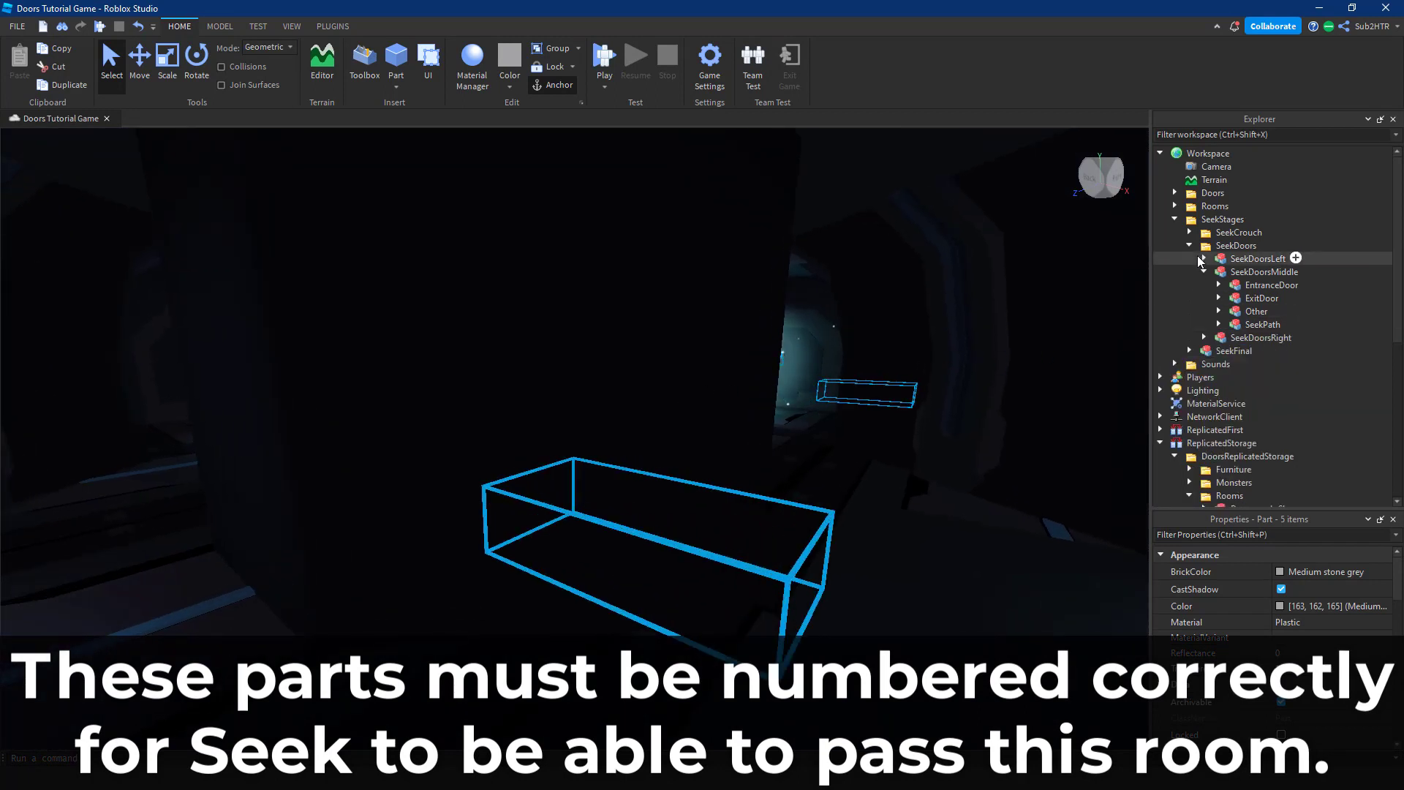
{"action": "left_click", "coordinate": [1203, 271]}
{"action": "left_click", "coordinate": [1189, 245]}
- Frame the SeekFinal room in the viewport and expand it to review its child models
{"action": "left_click", "coordinate": [1231, 258]}
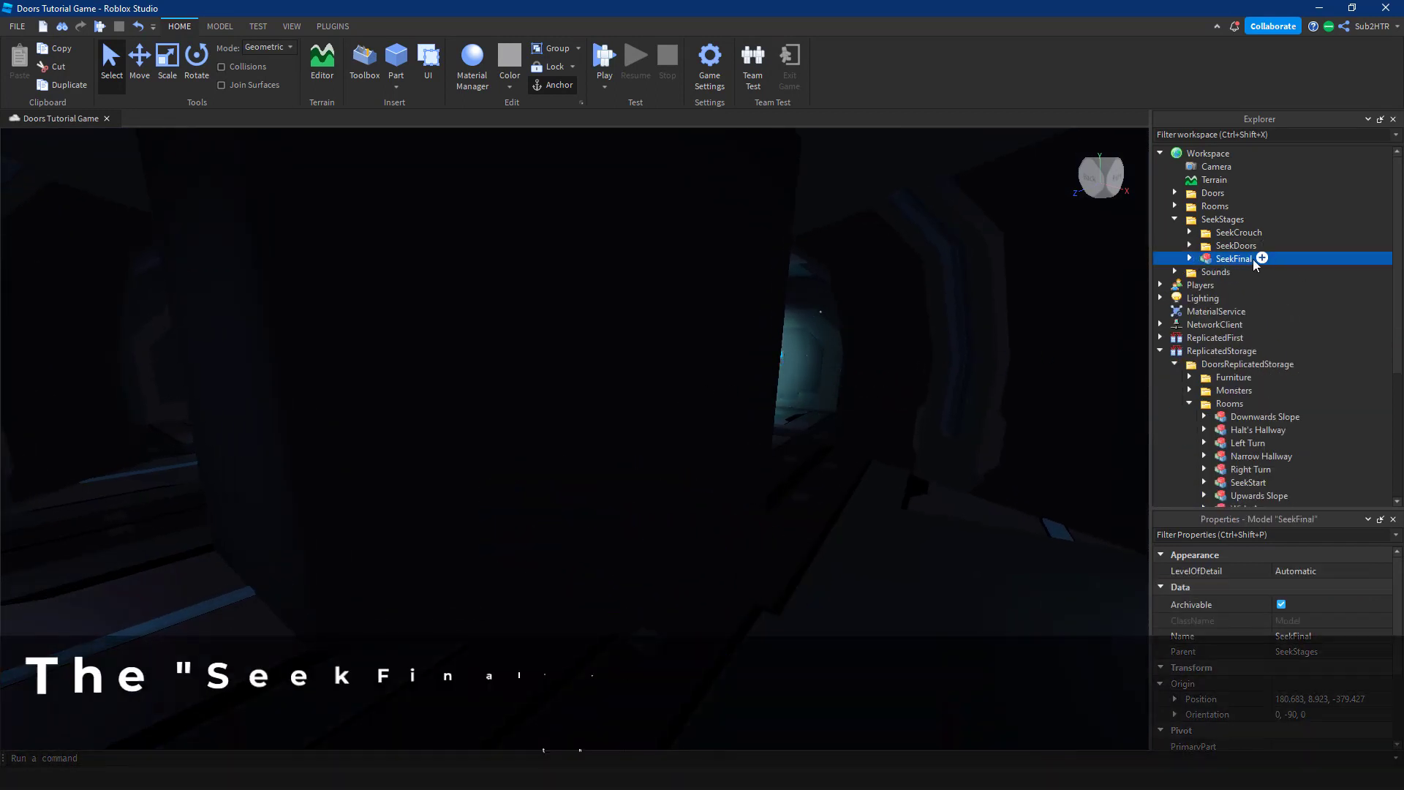
{"action": "key", "text": "f"}
{"action": "left_click", "coordinate": [1190, 259]}
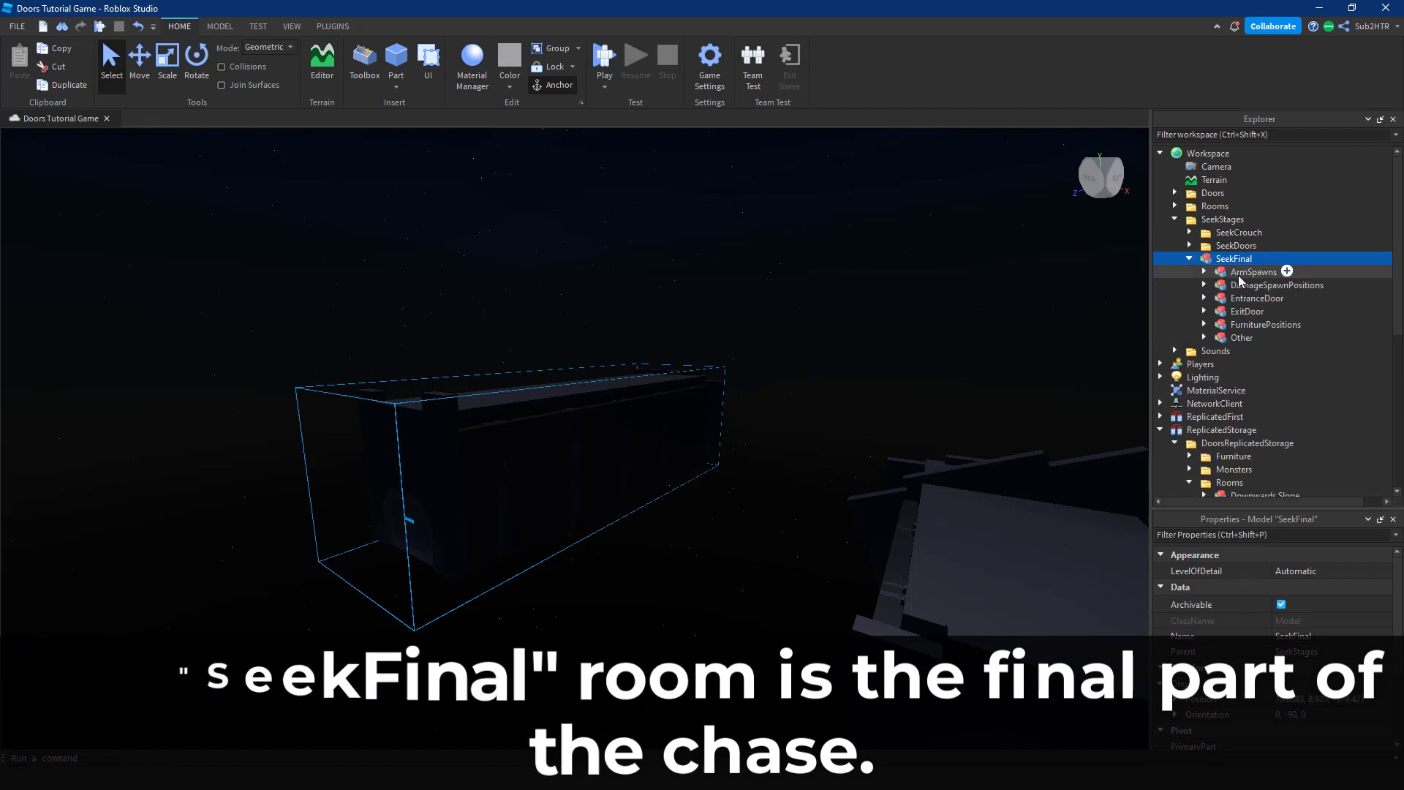
- Inspect the ArmSpawns parts 1Left to 3Right along the walls of the SeekFinal hallway, then collapse ArmSpawns
{"action": "left_click", "coordinate": [1205, 272]}
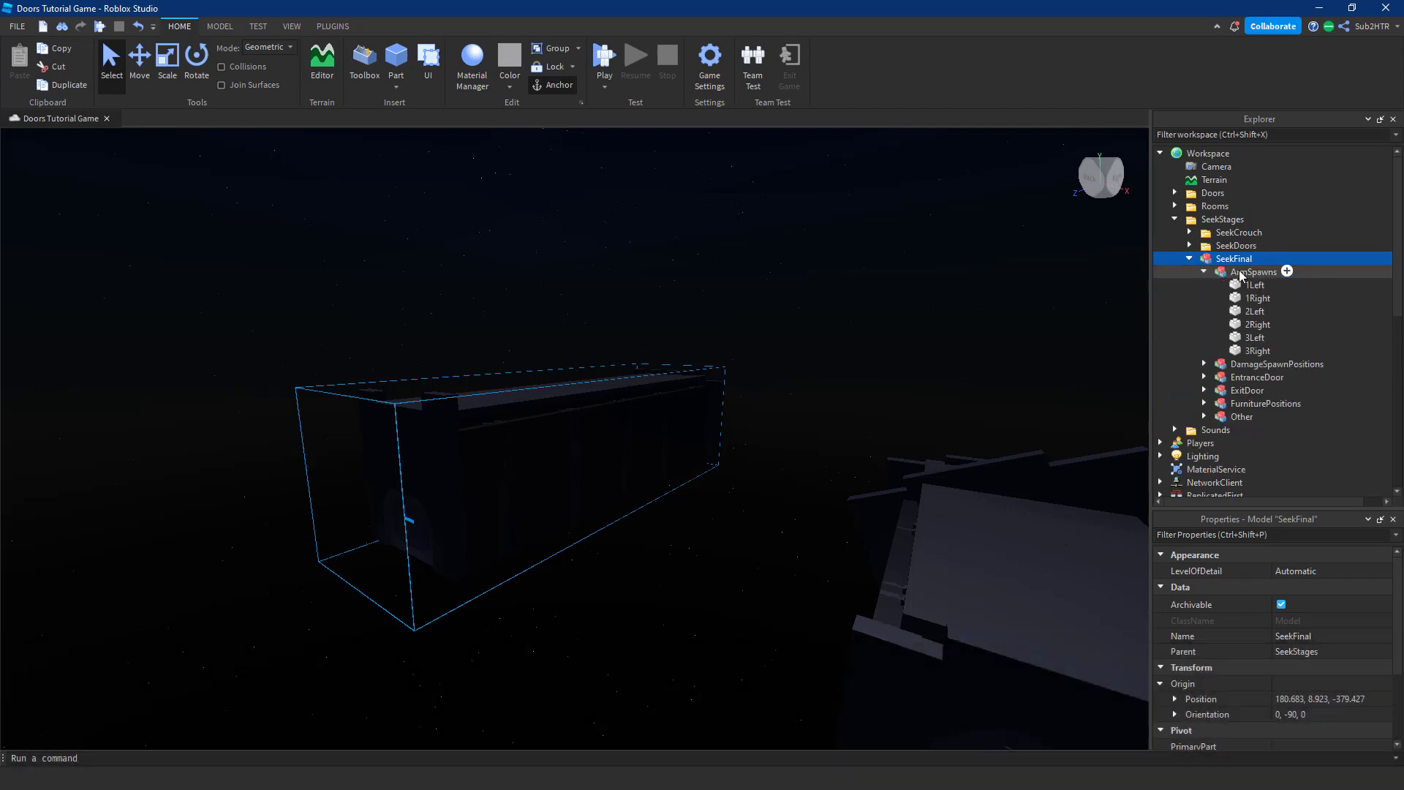
{"action": "key", "text": "f"}
{"action": "scroll", "coordinate": [724, 444], "scroll_direction": "up", "scroll_amount": 3}
{"action": "right_click_drag", "start_coordinate": [724, 445], "coordinate": [1000, 394]}
{"action": "left_click", "coordinate": [1252, 285]}
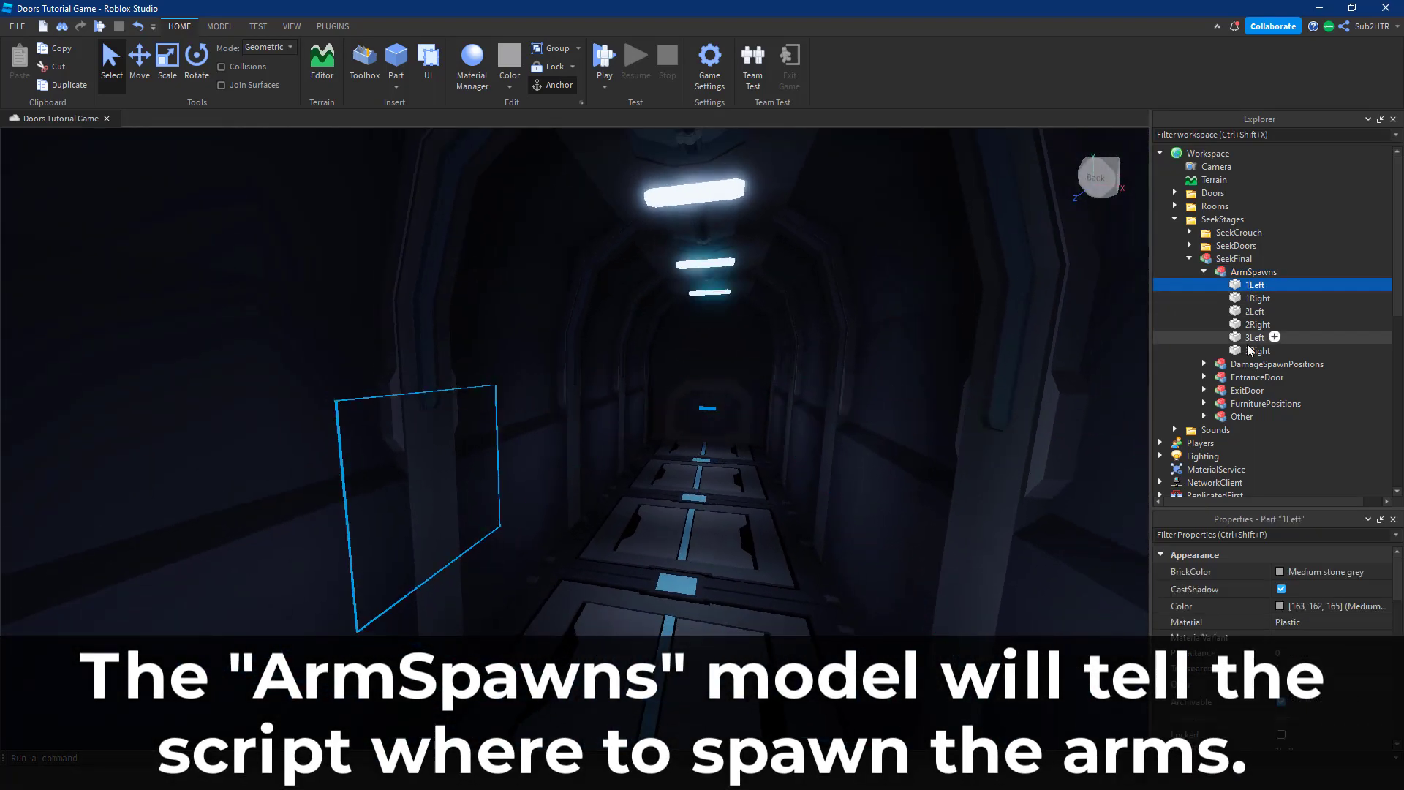
{"action": "left_click", "coordinate": [1256, 350], "text": "shift"}
{"action": "key", "text": "f"}
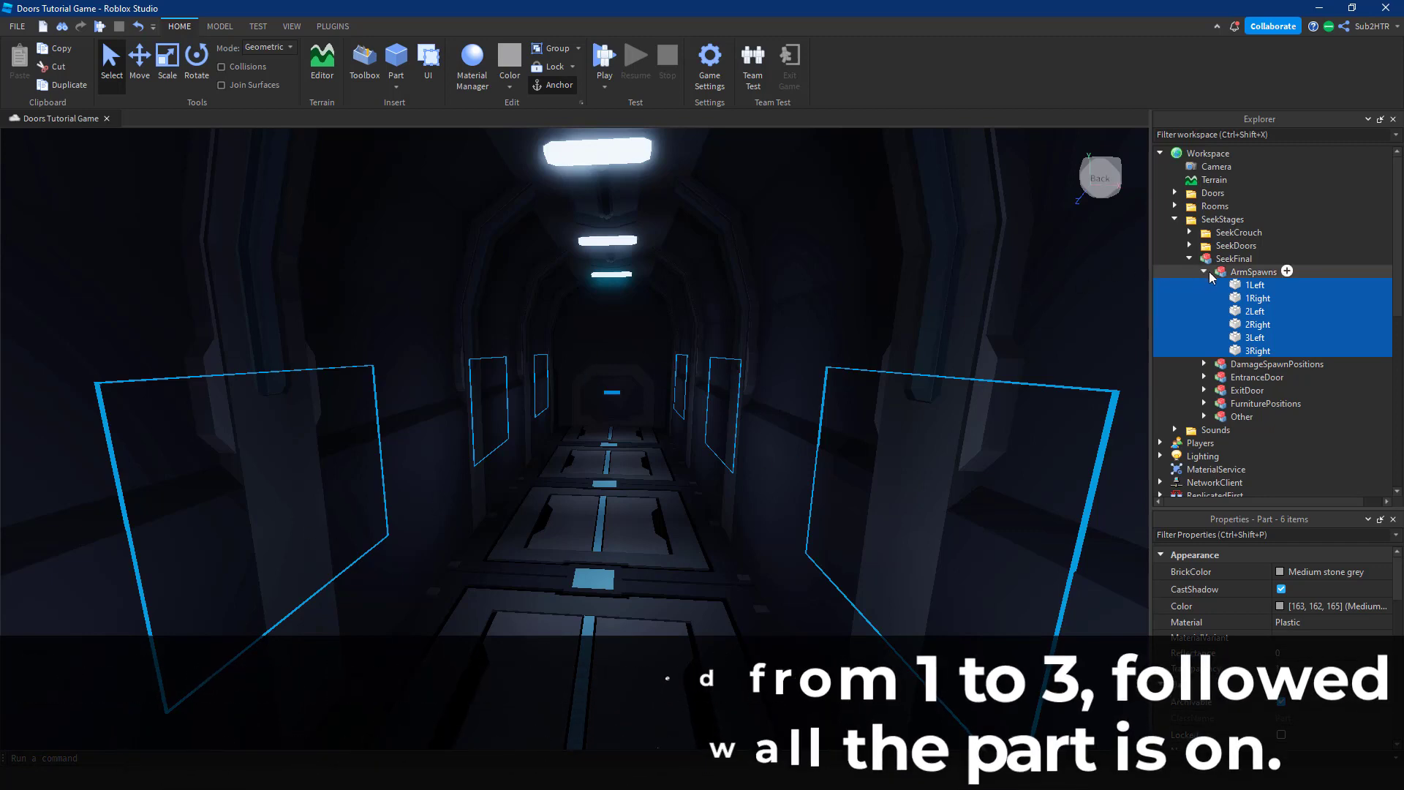
{"action": "left_click", "coordinate": [1203, 271]}
- Inspect parts 1 to 3 of DamageSpawnPositions on the SeekFinal hallway floor, then collapse SeekFinal
{"action": "left_click", "coordinate": [1200, 284]}
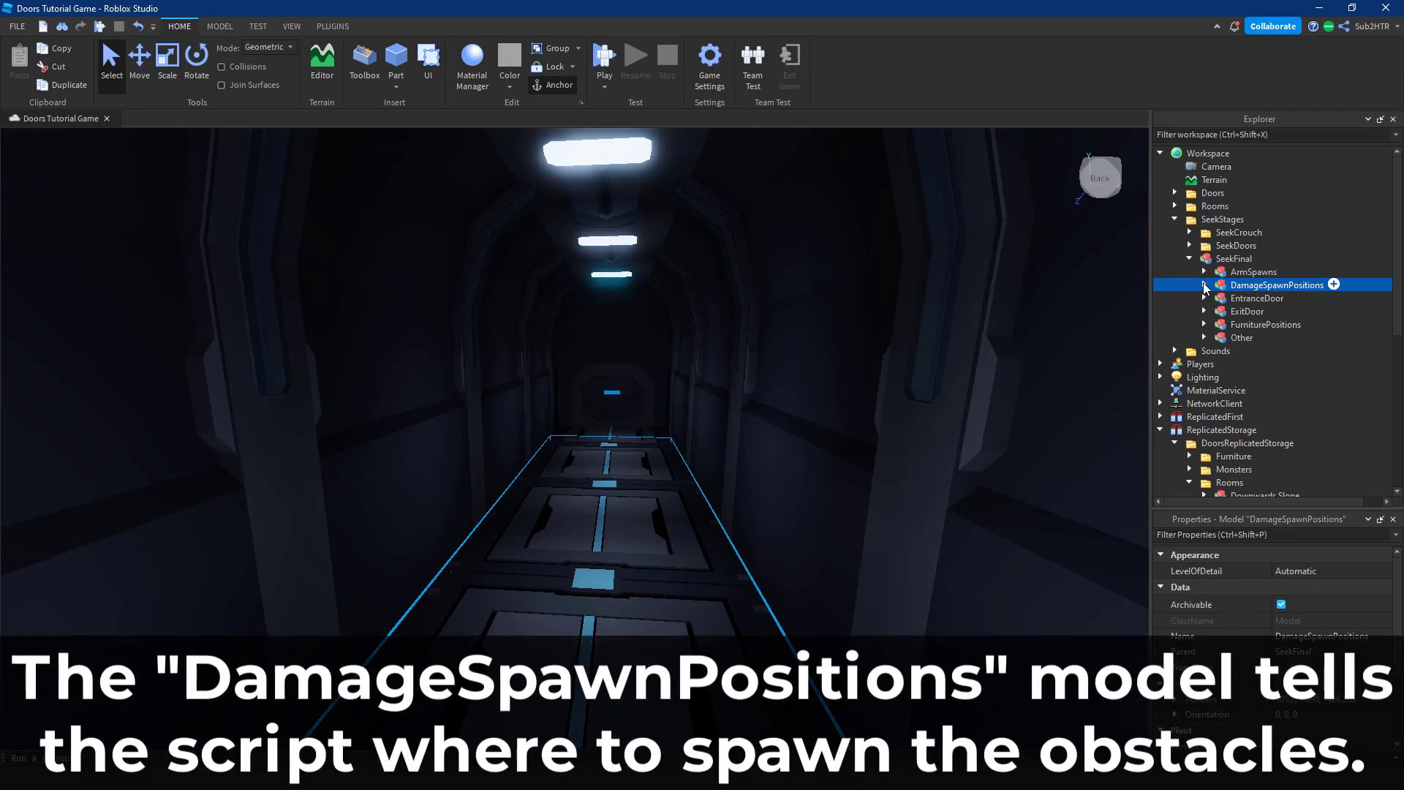
{"action": "left_click", "coordinate": [1204, 284]}
{"action": "left_click", "coordinate": [1246, 297]}
{"action": "left_click", "coordinate": [1247, 324], "text": "shift"}
{"action": "middle_click_drag", "start_coordinate": [853, 430], "coordinate": [750, 490]}
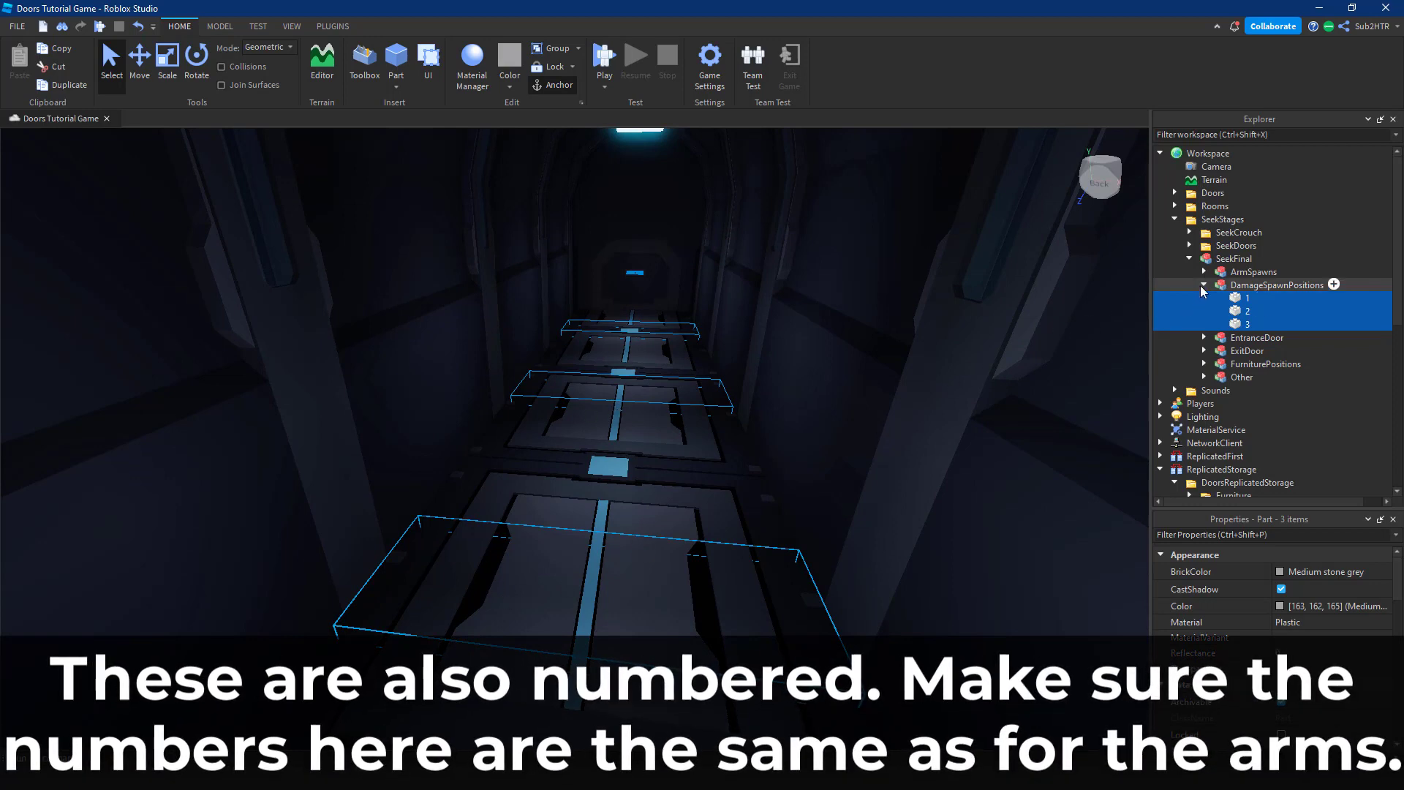
{"action": "left_click", "coordinate": [1203, 286]}
{"action": "left_click", "coordinate": [1190, 260]}
- Move the SeekStages folder from Workspace back into DoorsReplicatedStorage's Rooms folder by changing its parent
{"action": "left_click", "coordinate": [1218, 219]}
{"action": "left_click", "coordinate": [1174, 219]}
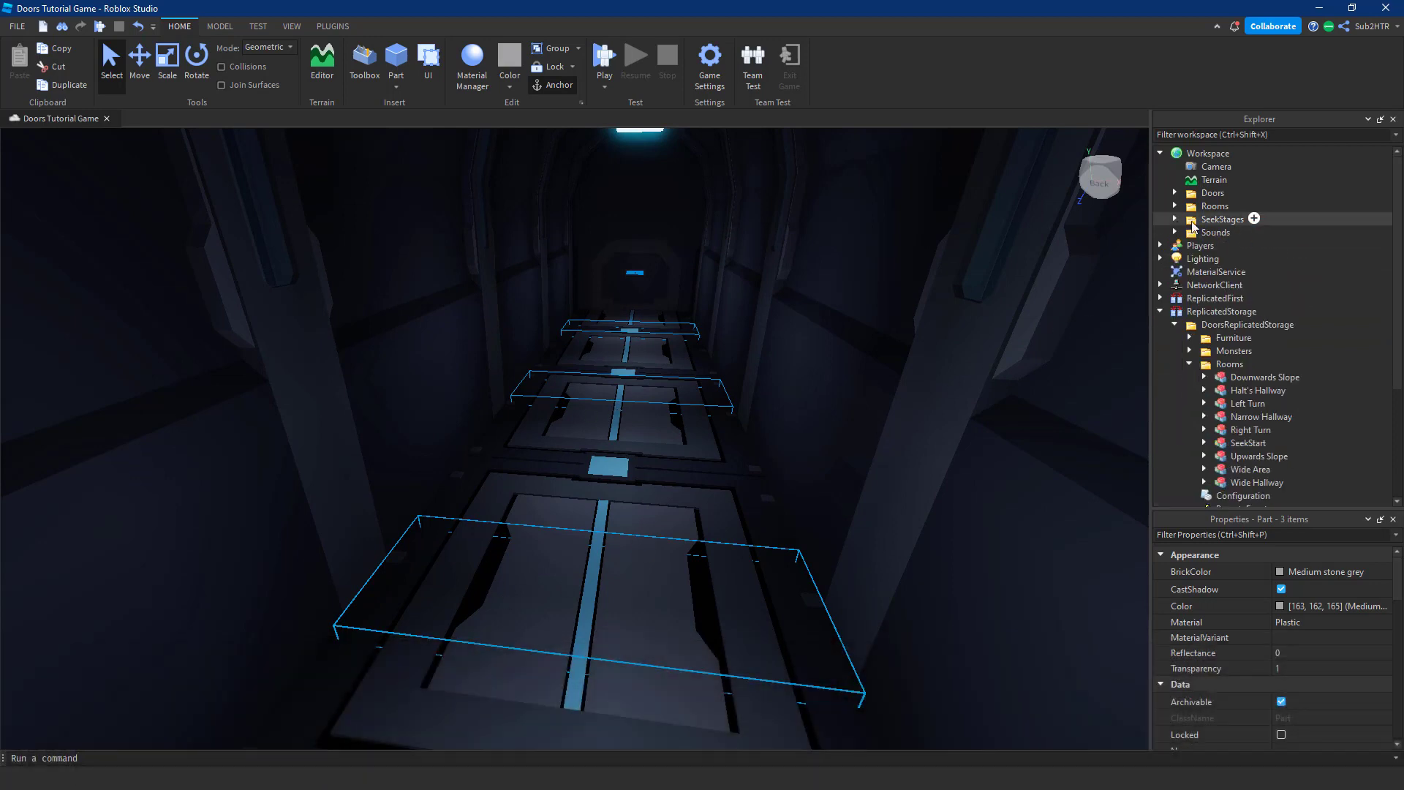
{"action": "left_click", "coordinate": [1287, 619]}
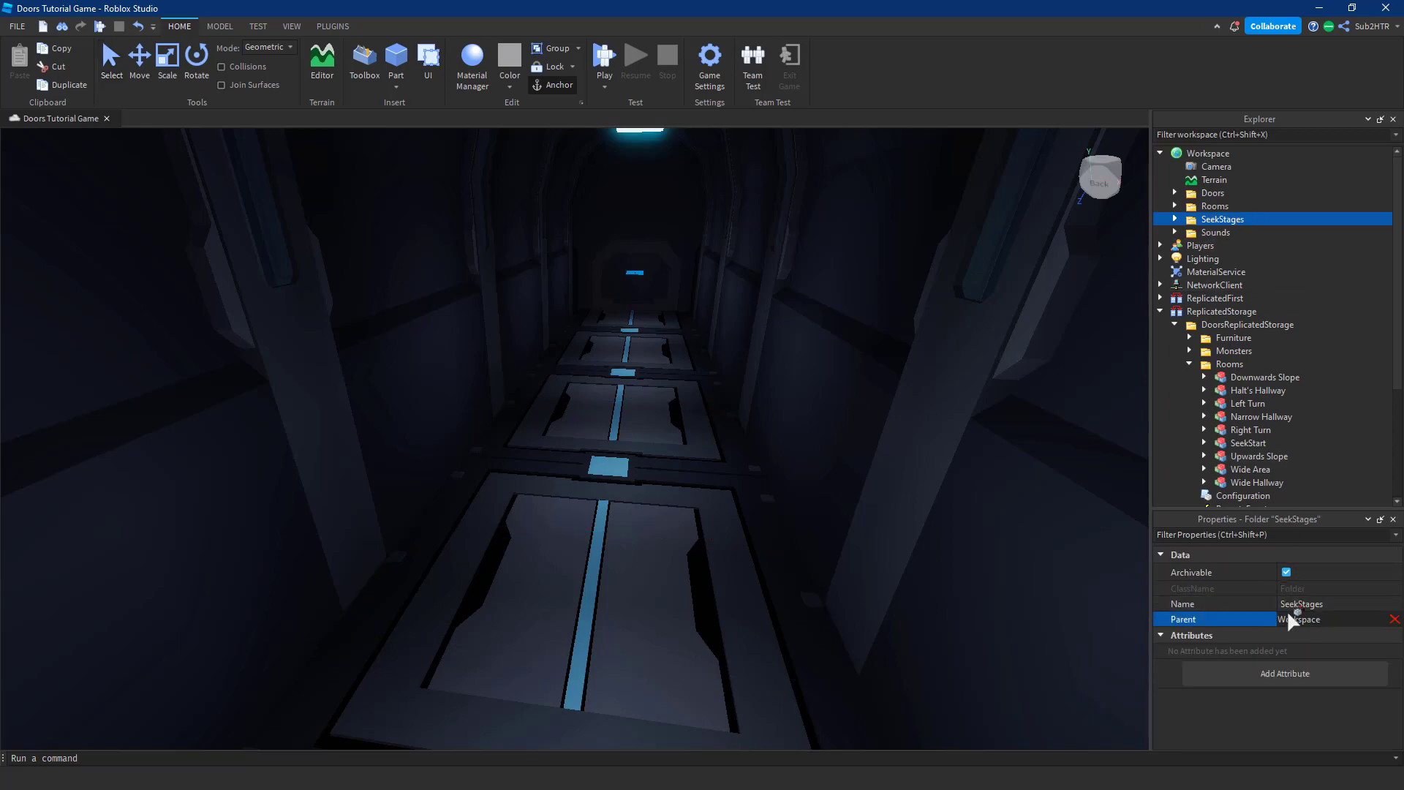
{"action": "left_click", "coordinate": [1234, 365]}
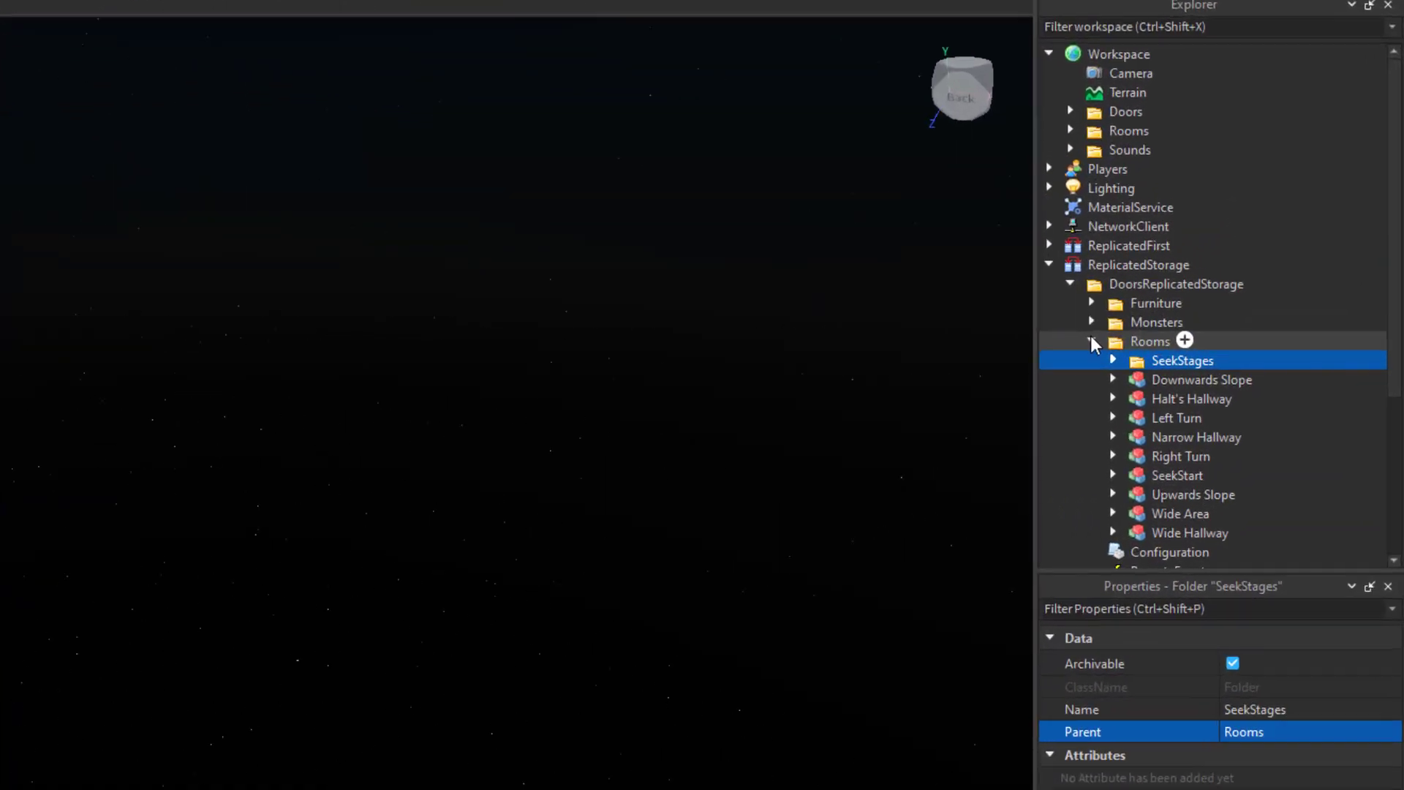
- Collapse the Rooms folder and open the Configuration ModuleScript to review the Seek chase settings
{"action": "left_click", "coordinate": [1189, 364]}
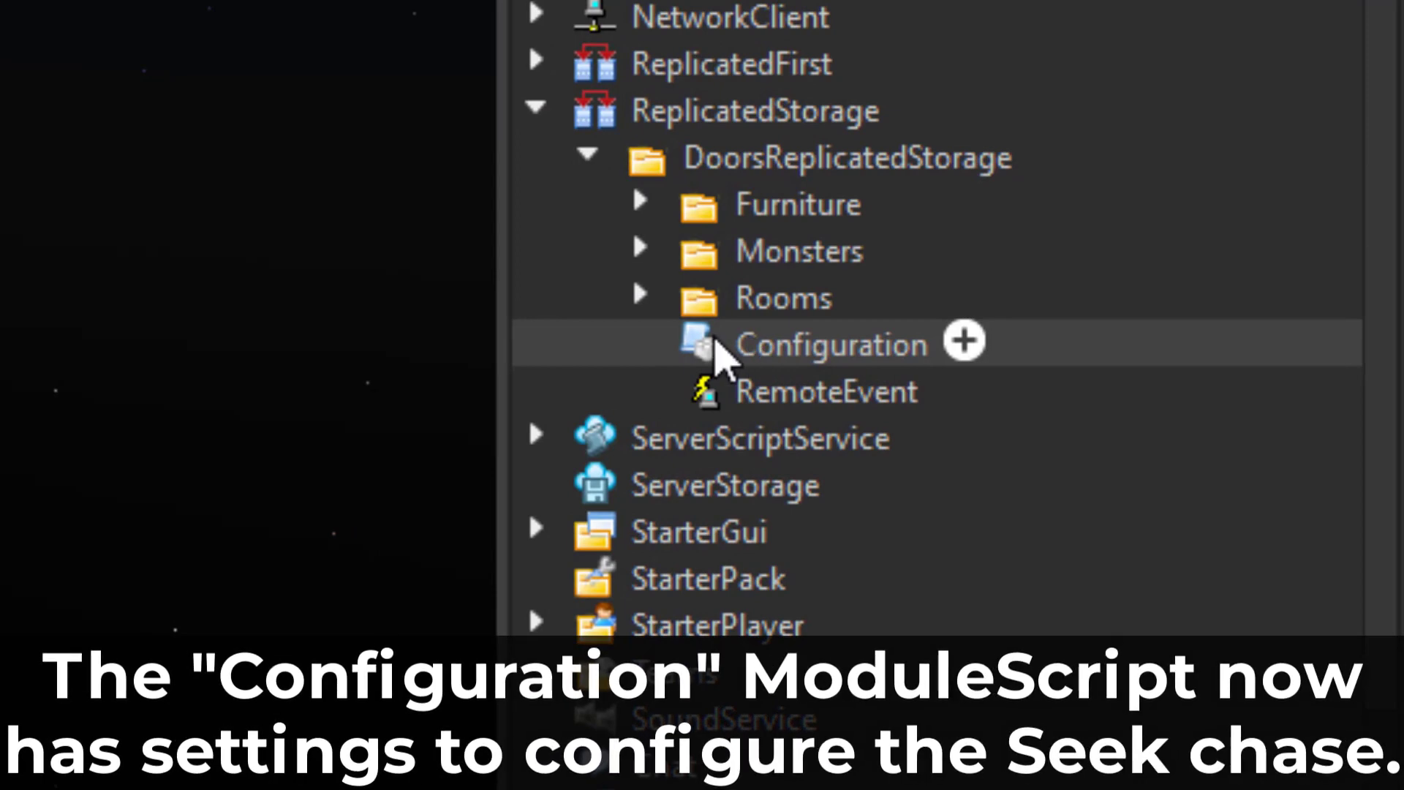
{"action": "double_click", "coordinate": [716, 342]}
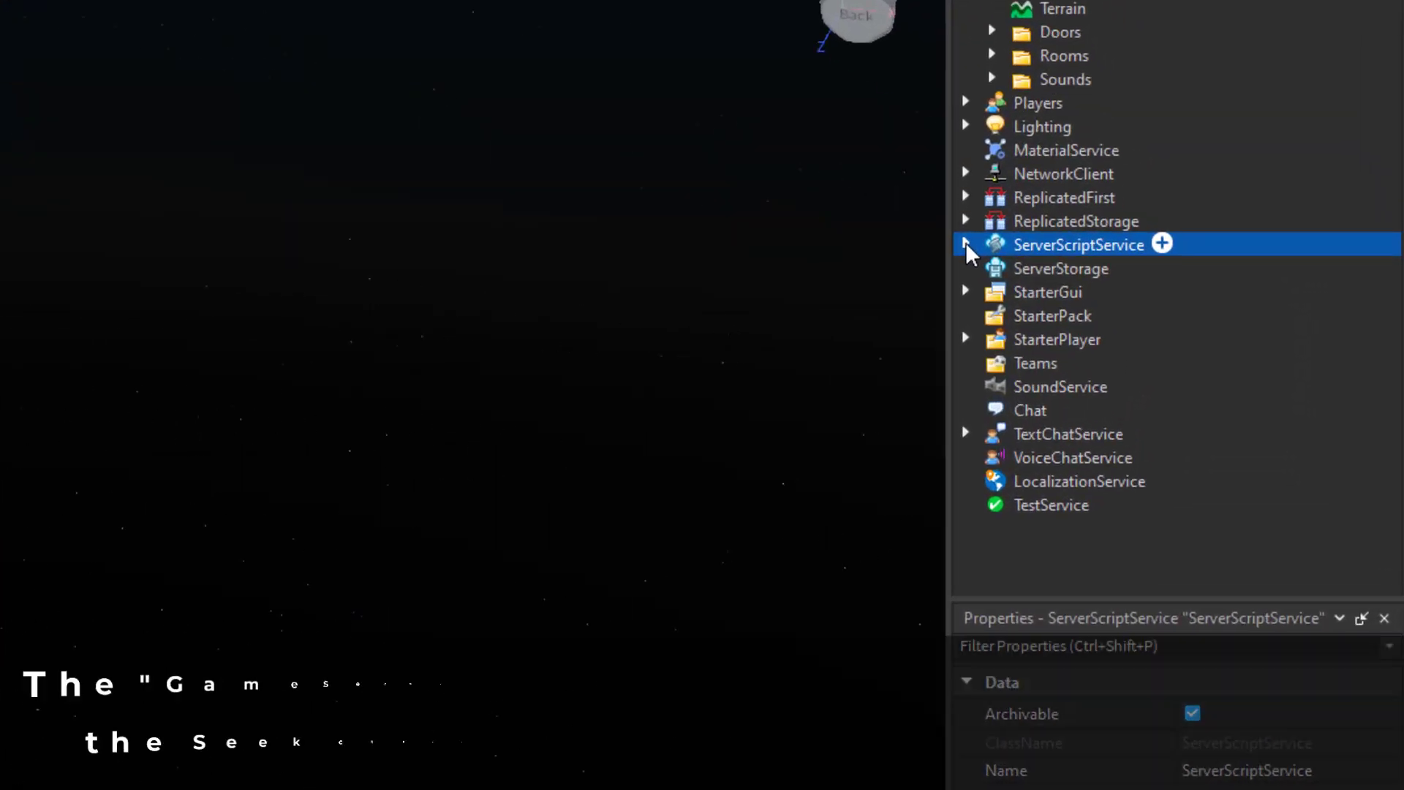
- Open the GameServer script in ServerScriptService and read its setup and Seek room selection code
{"action": "left_click", "coordinate": [1157, 294]}
{"action": "left_click", "coordinate": [1003, 249]}
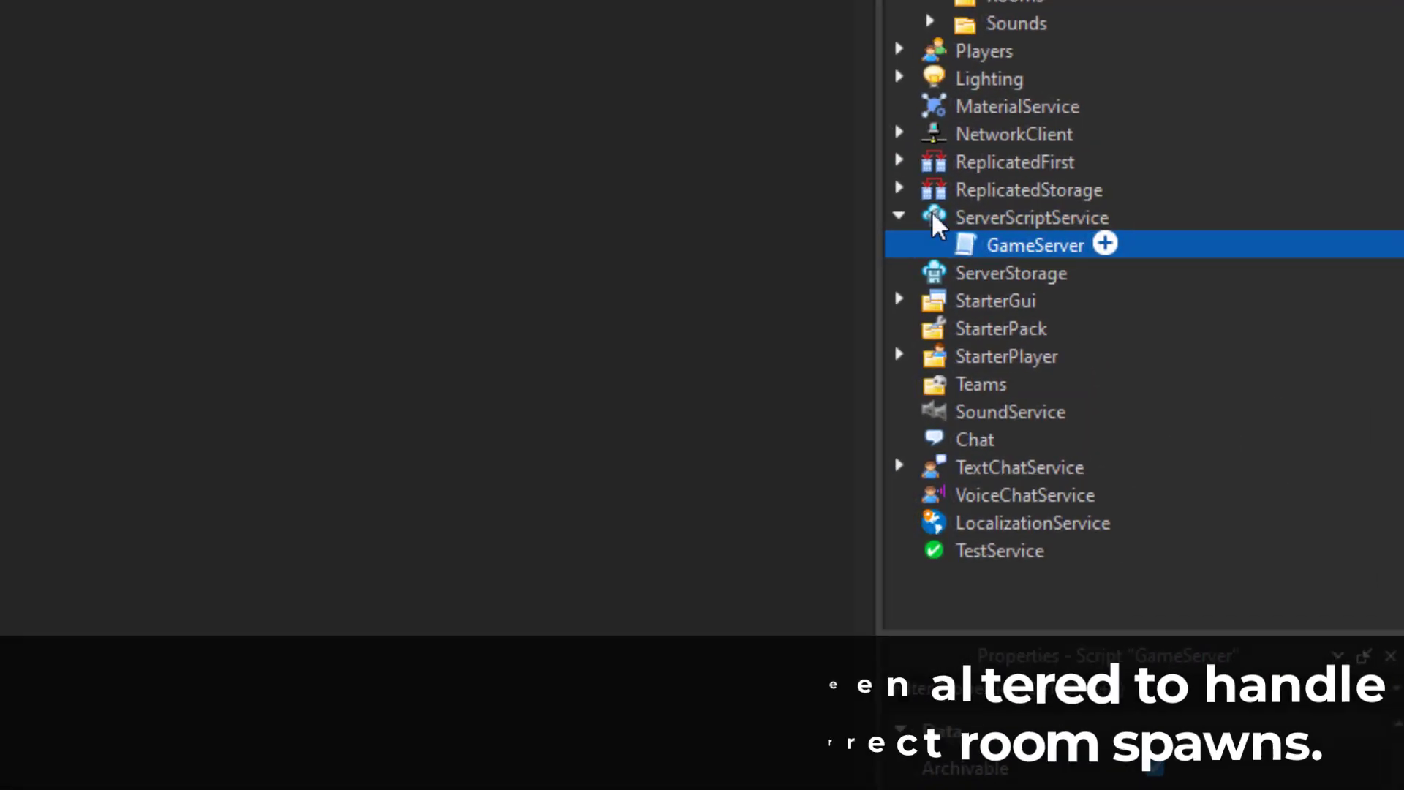
{"action": "double_click", "coordinate": [961, 249]}
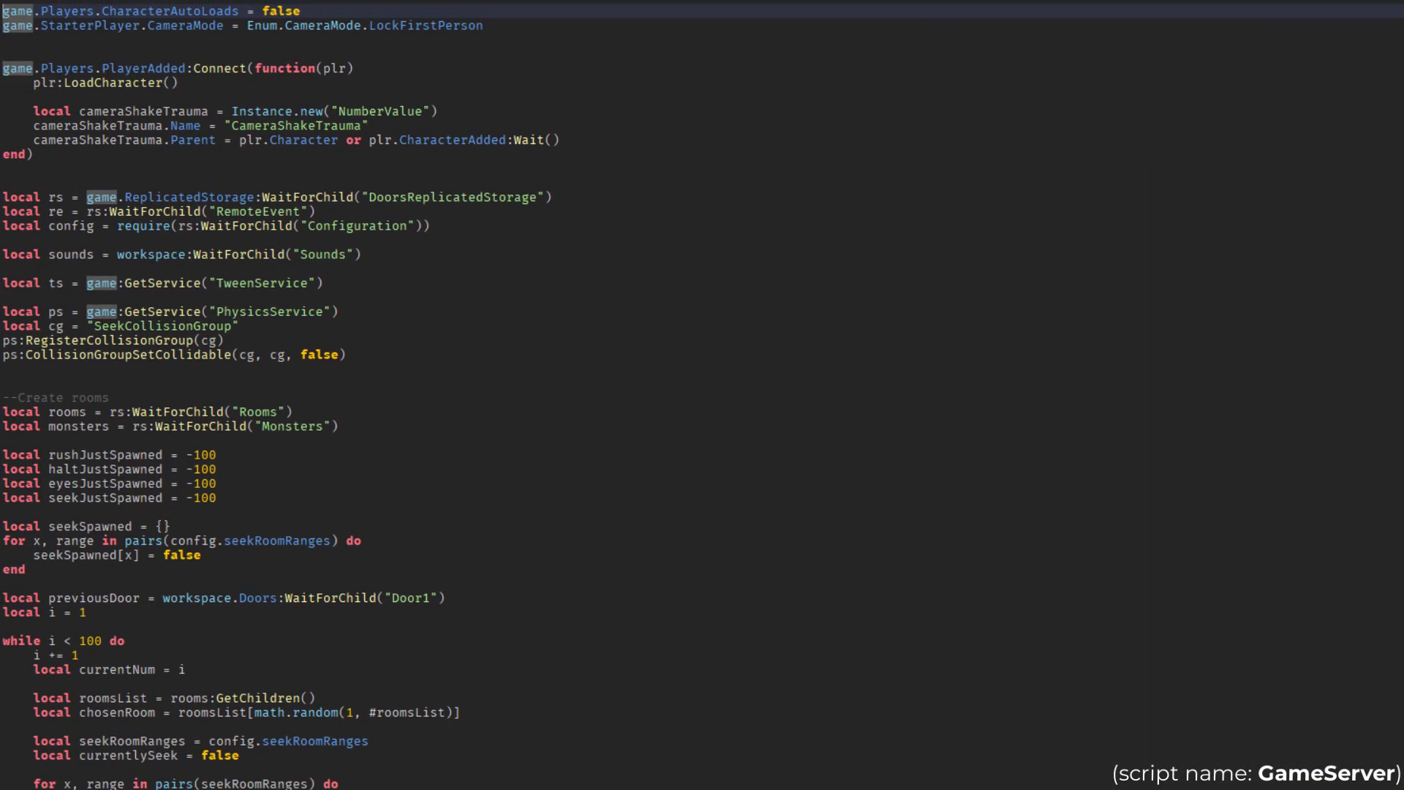
{"action": "scroll", "coordinate": [702, 395], "scroll_direction": "down", "scroll_amount": 15}
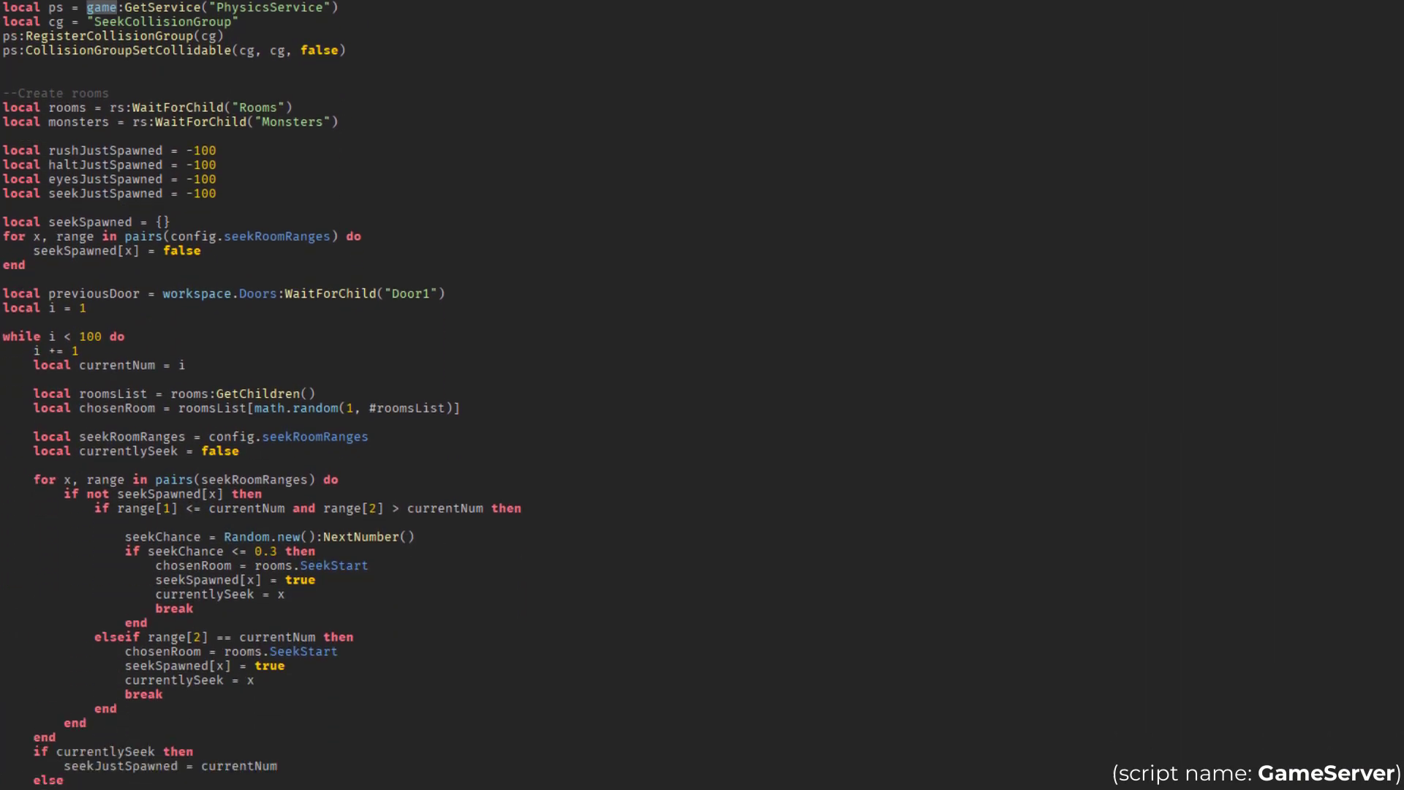
- Read GameServer's room placement, dark room and Screech, Eyes, and drawer and closet furniture code
{"action": "scroll", "coordinate": [702, 395], "scroll_direction": "down", "scroll_amount": 14}
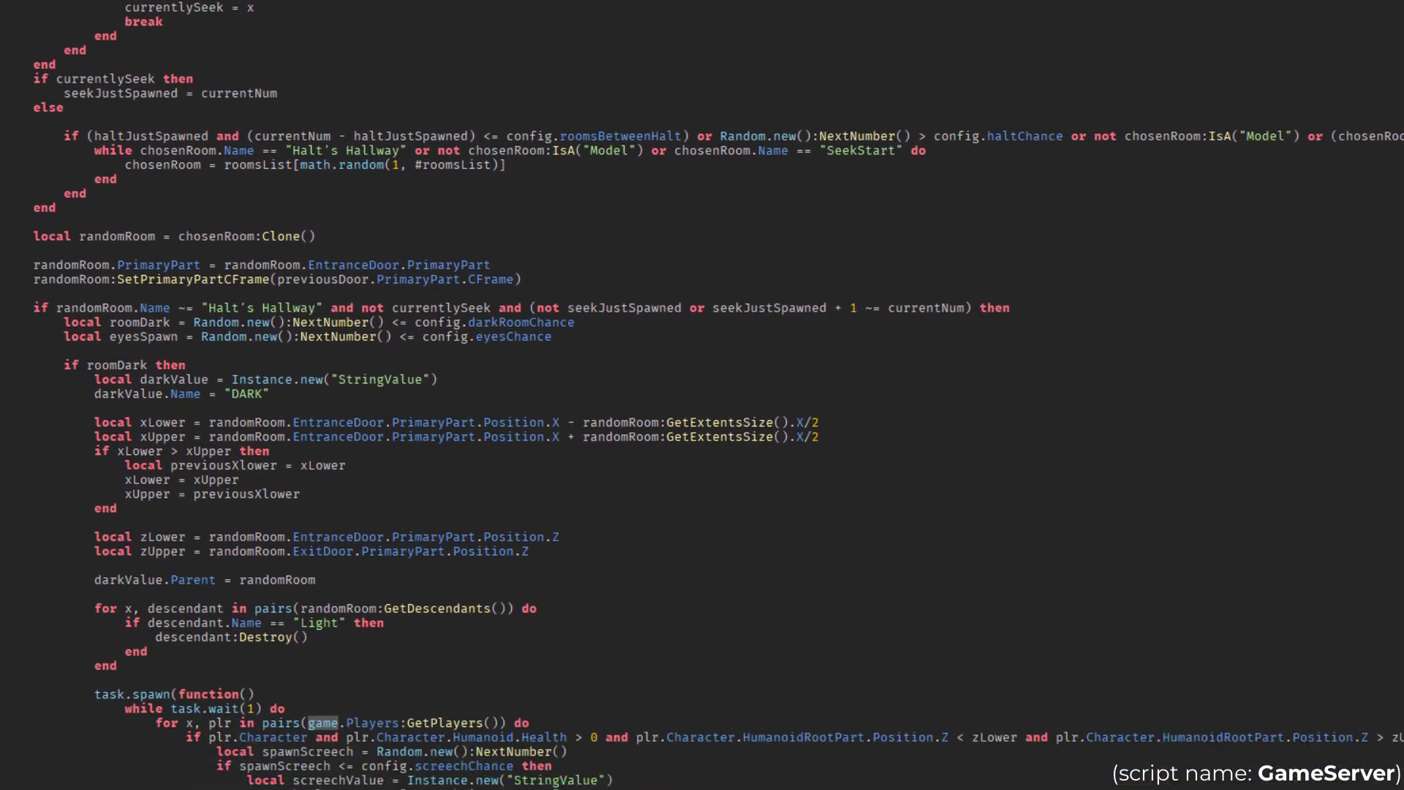
{"action": "scroll", "coordinate": [702, 395], "scroll_direction": "down", "scroll_amount": 17}
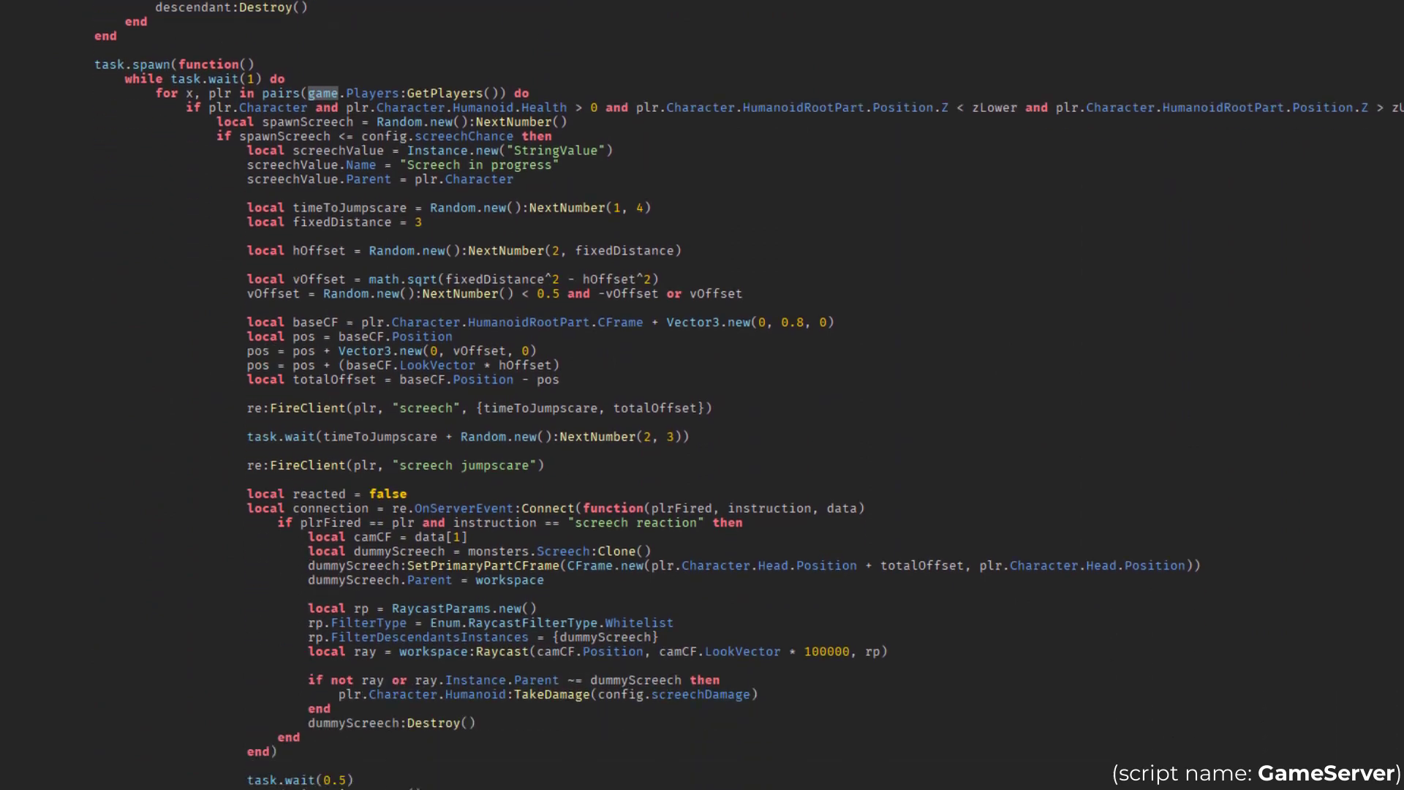
{"action": "scroll", "coordinate": [702, 395], "scroll_direction": "down", "scroll_amount": 17}
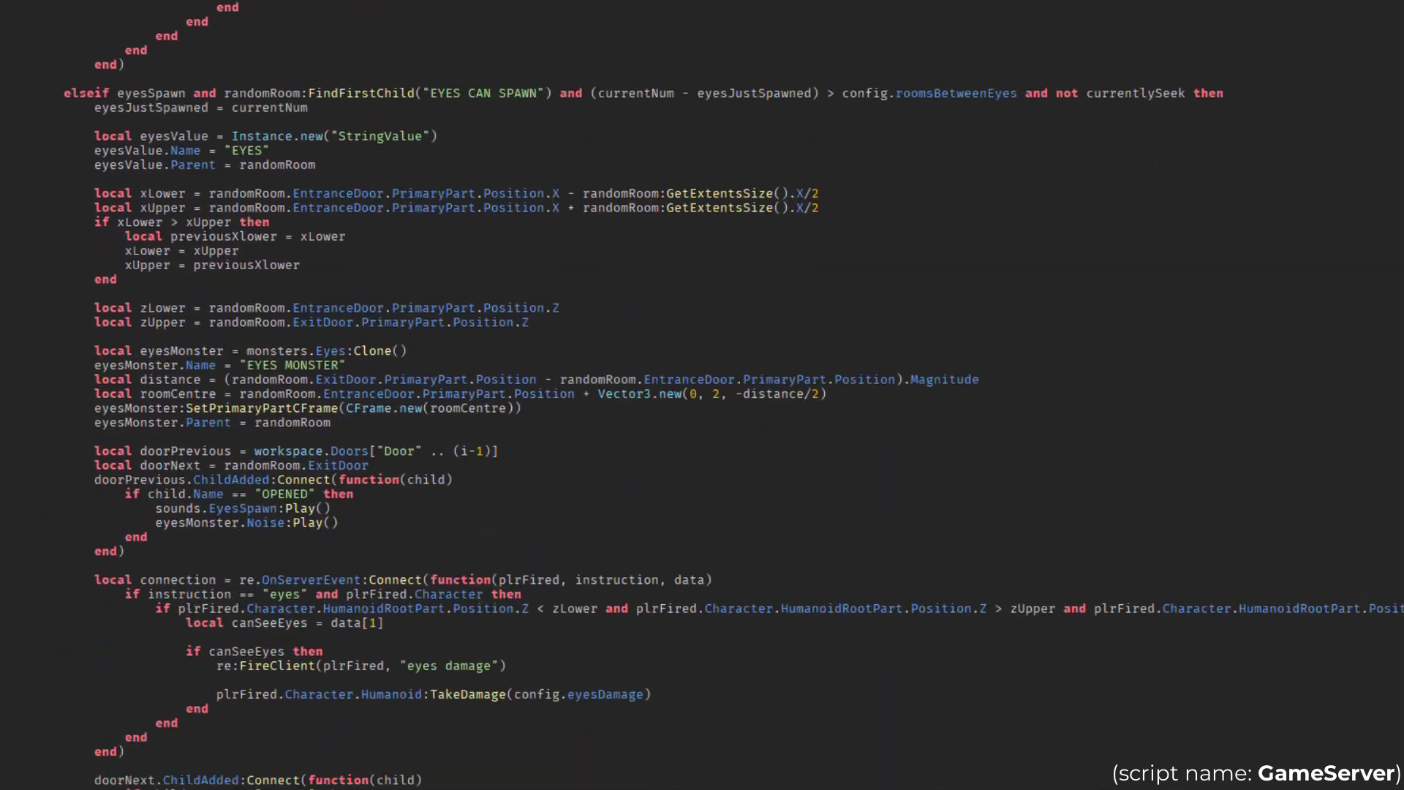
{"action": "scroll", "coordinate": [702, 395], "scroll_direction": "down", "scroll_amount": 6}
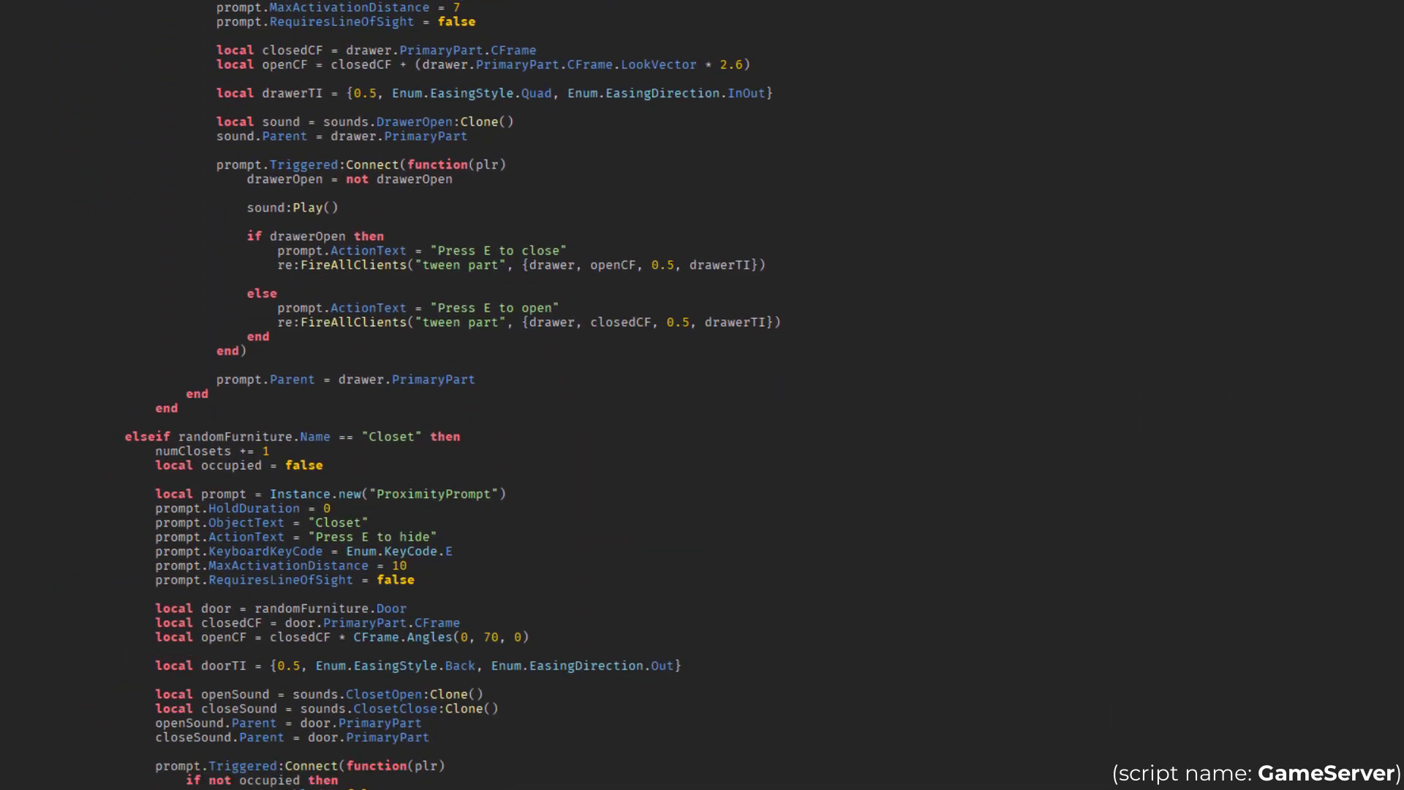
{"action": "scroll", "coordinate": [702, 395], "scroll_direction": "down", "scroll_amount": 20}
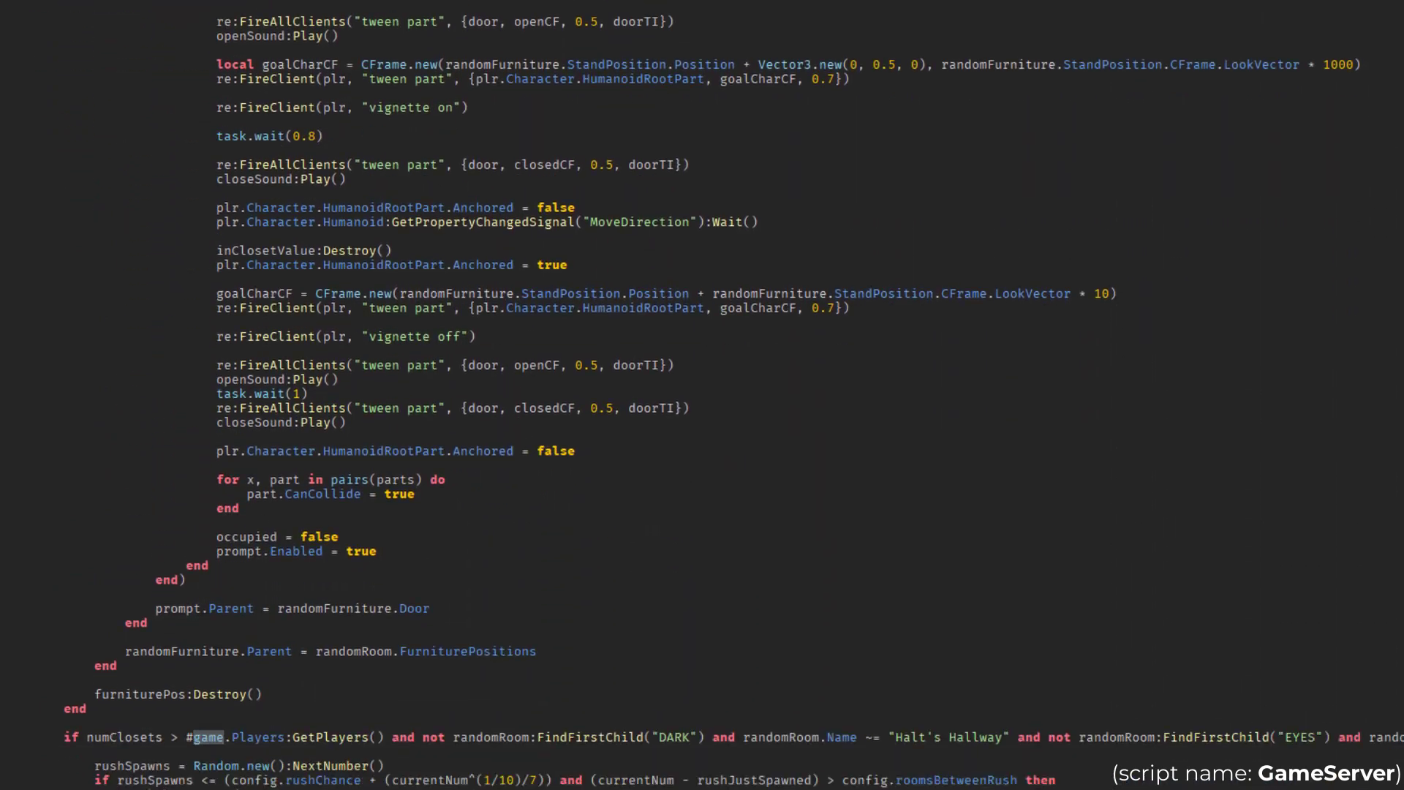
- Examine GameServer's Rush light-flicker and attack code and the Halt's Hallway movement and damage logic
{"action": "scroll", "coordinate": [702, 395], "scroll_direction": "down", "scroll_amount": 15}
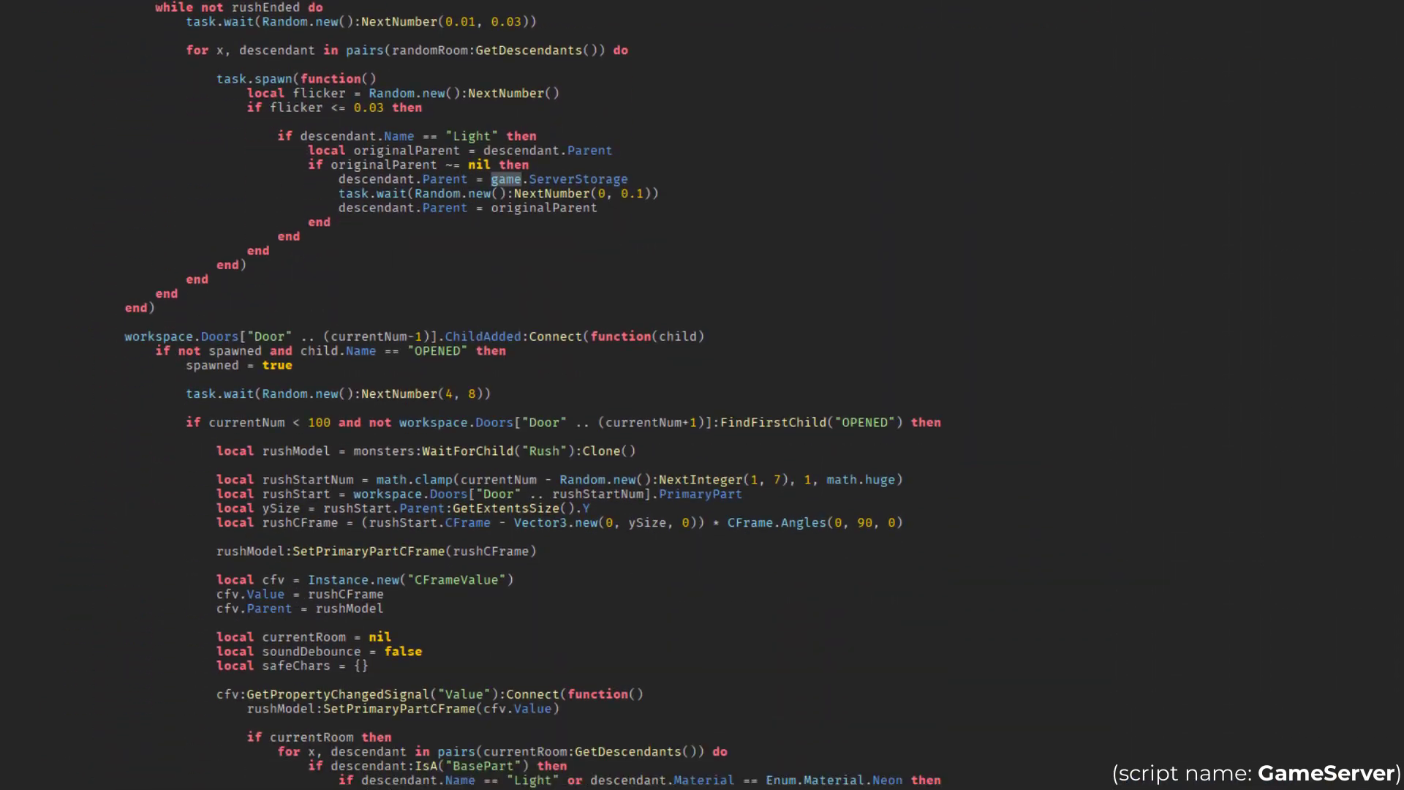
{"action": "scroll", "coordinate": [702, 395], "scroll_direction": "down", "scroll_amount": 20}
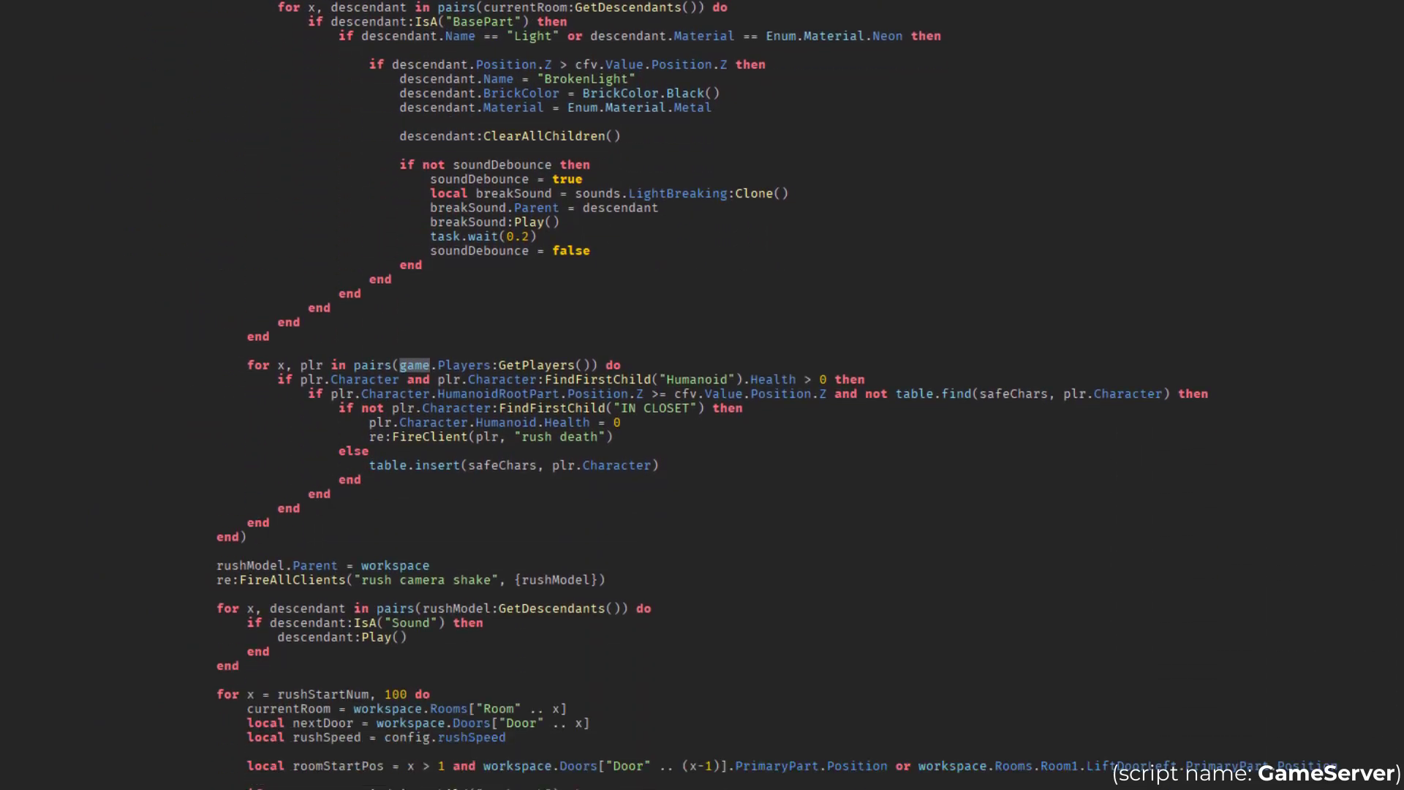
{"action": "scroll", "coordinate": [702, 395], "scroll_direction": "down", "scroll_amount": 15}
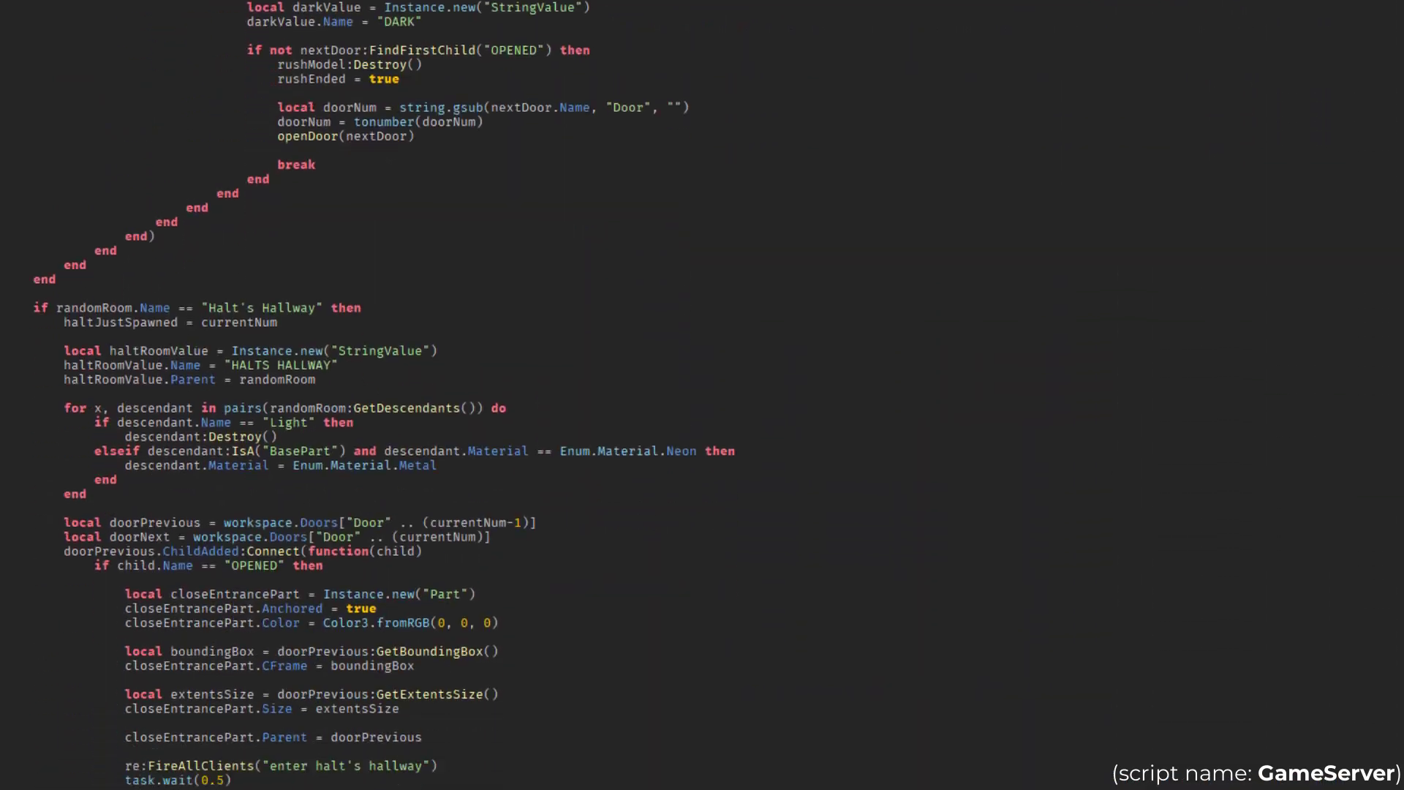
{"action": "scroll", "coordinate": [702, 395], "scroll_direction": "down", "scroll_amount": 17}
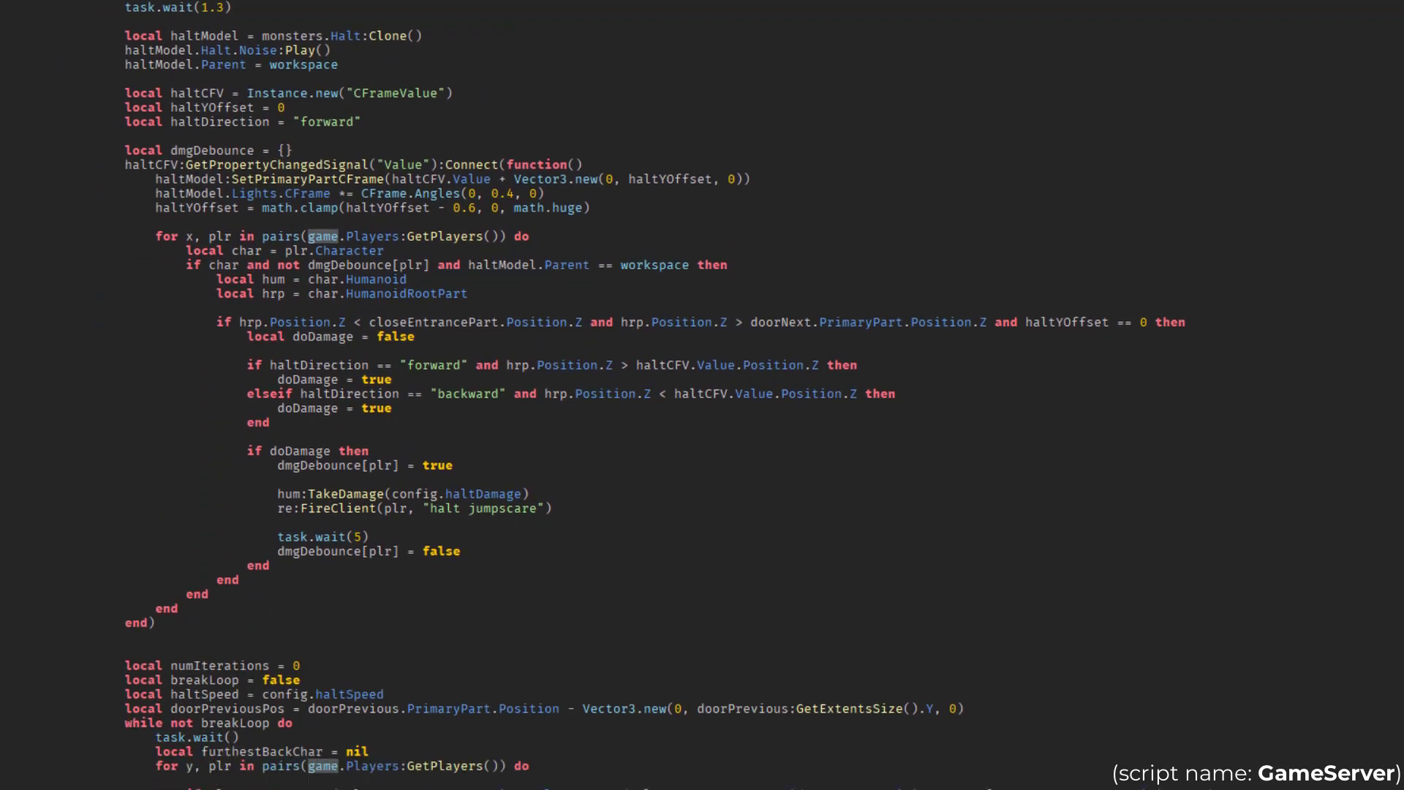
{"action": "scroll", "coordinate": [702, 395], "scroll_direction": "down", "scroll_amount": 13}
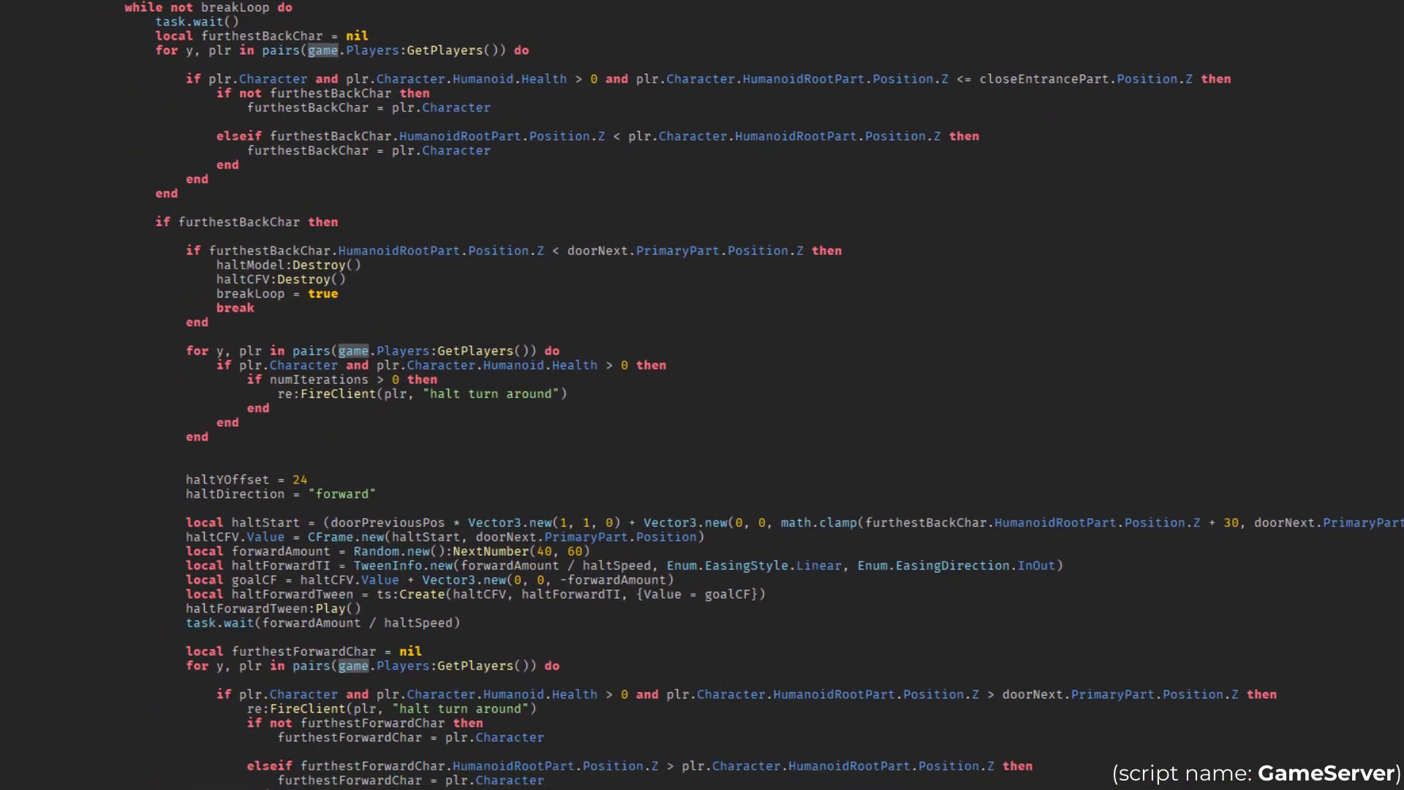
{"action": "scroll", "coordinate": [702, 395], "scroll_direction": "down", "scroll_amount": 9}
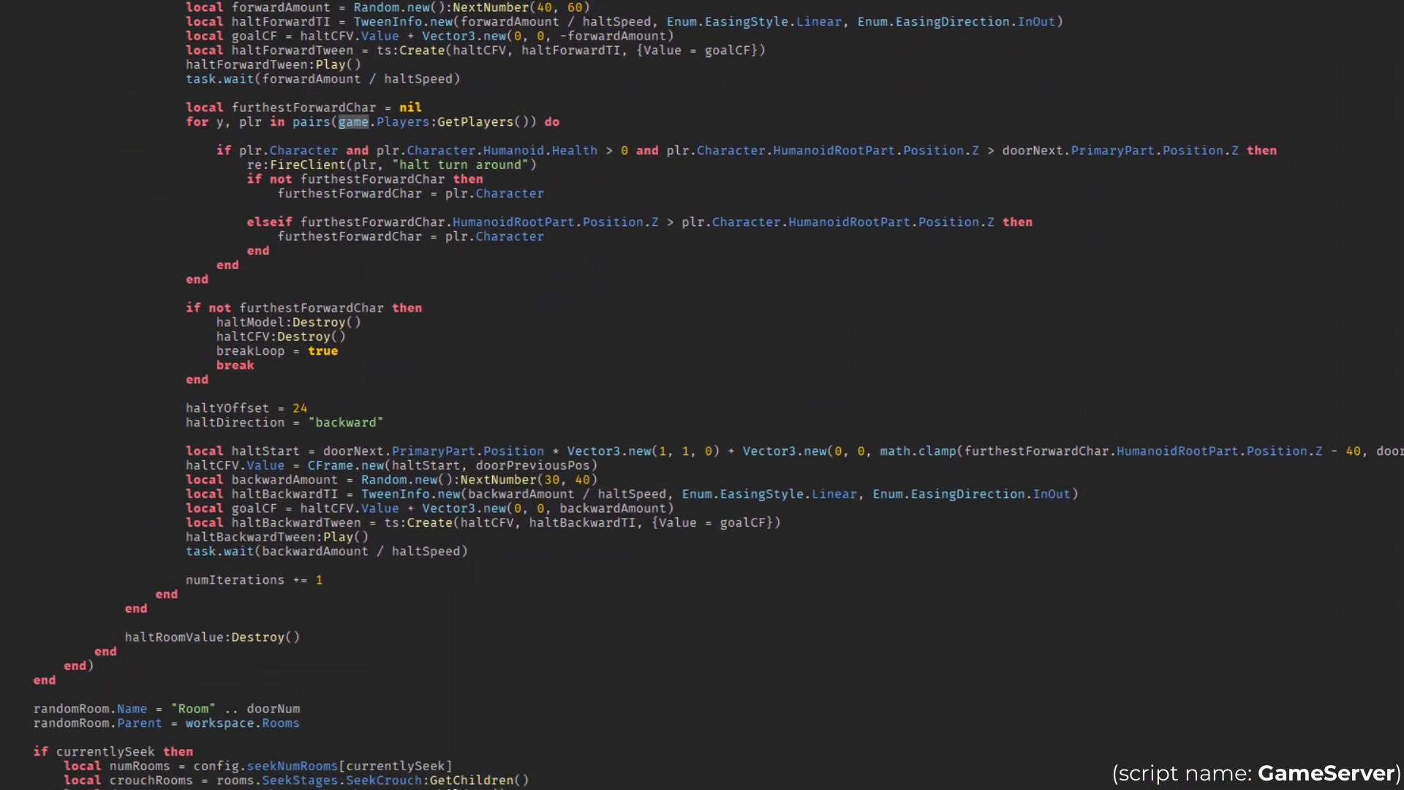
- Review the Seek room generation code, including the SeekFinal room, damage obstacles and waving arms
{"action": "scroll", "coordinate": [702, 394], "scroll_direction": "down", "scroll_amount": 4}
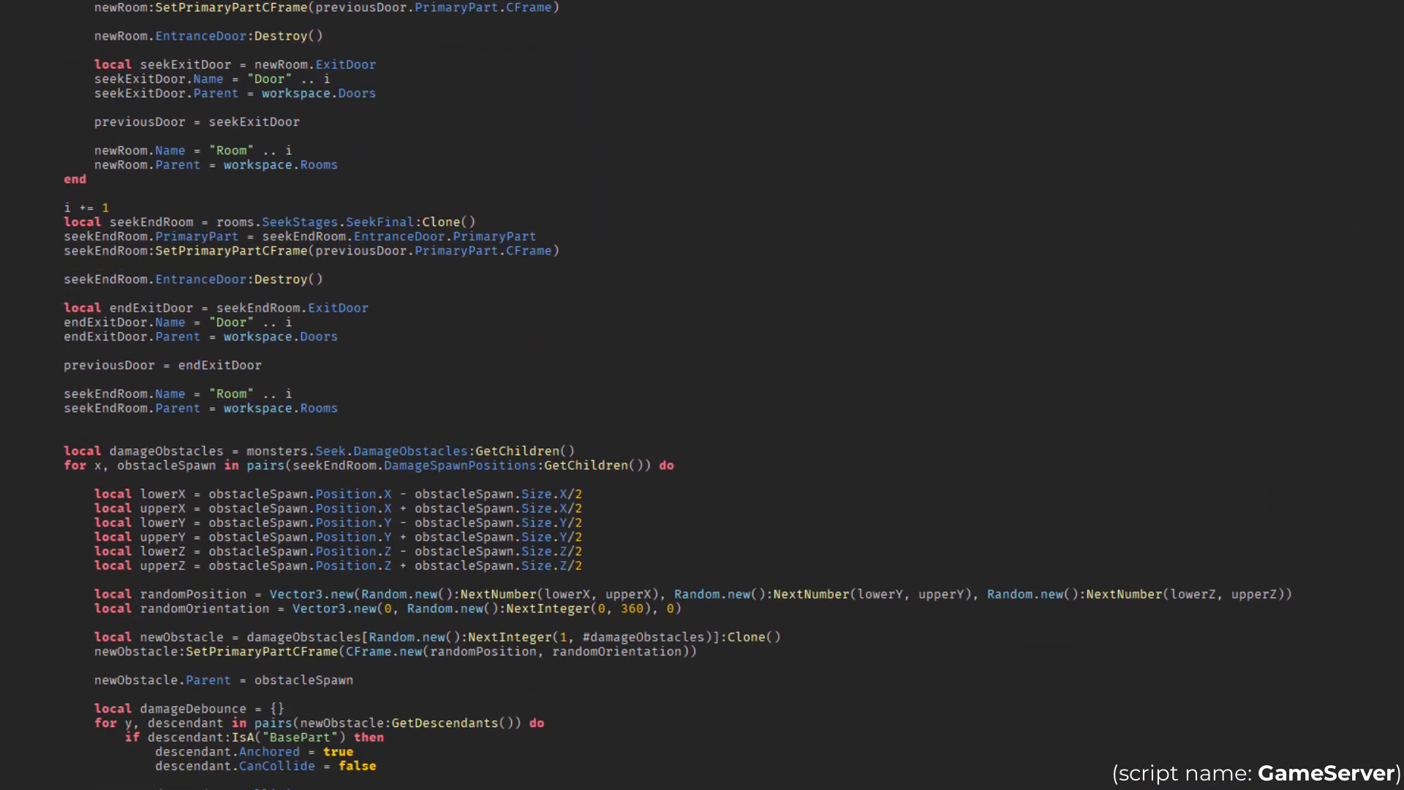
{"action": "scroll", "coordinate": [702, 394], "scroll_direction": "down", "scroll_amount": 11}
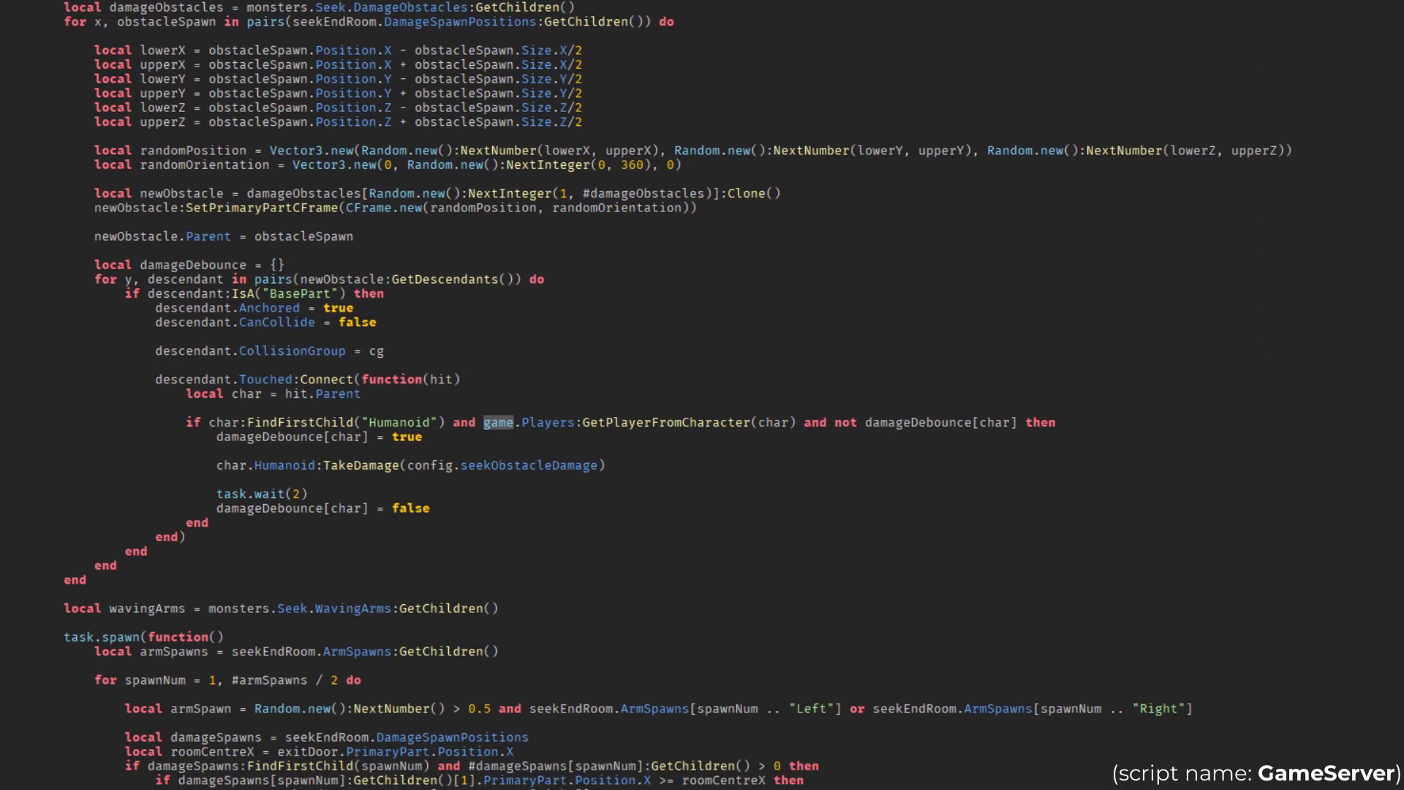
{"action": "scroll", "coordinate": [702, 394], "scroll_direction": "down", "scroll_amount": 12}
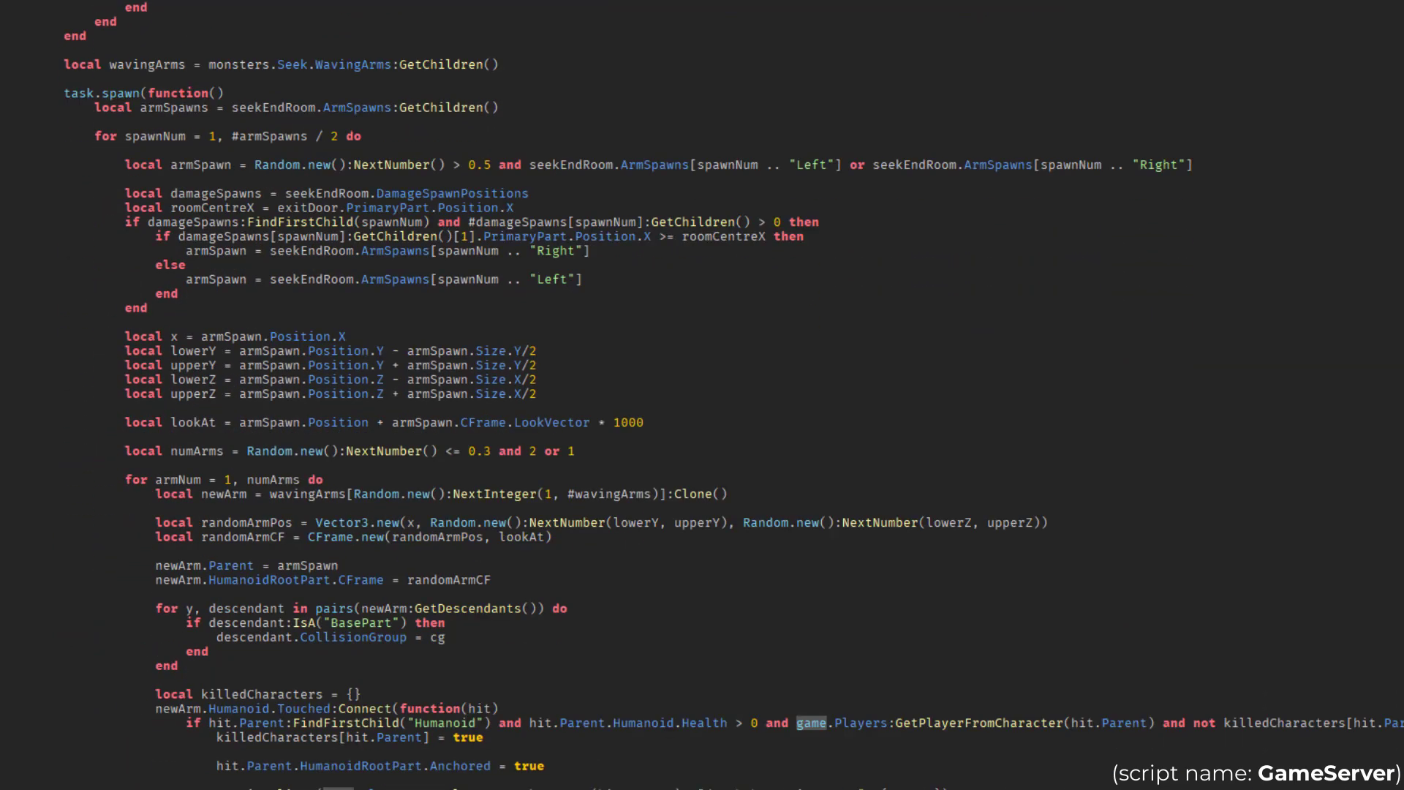
{"action": "scroll", "coordinate": [702, 395], "scroll_direction": "down", "scroll_amount": 11}
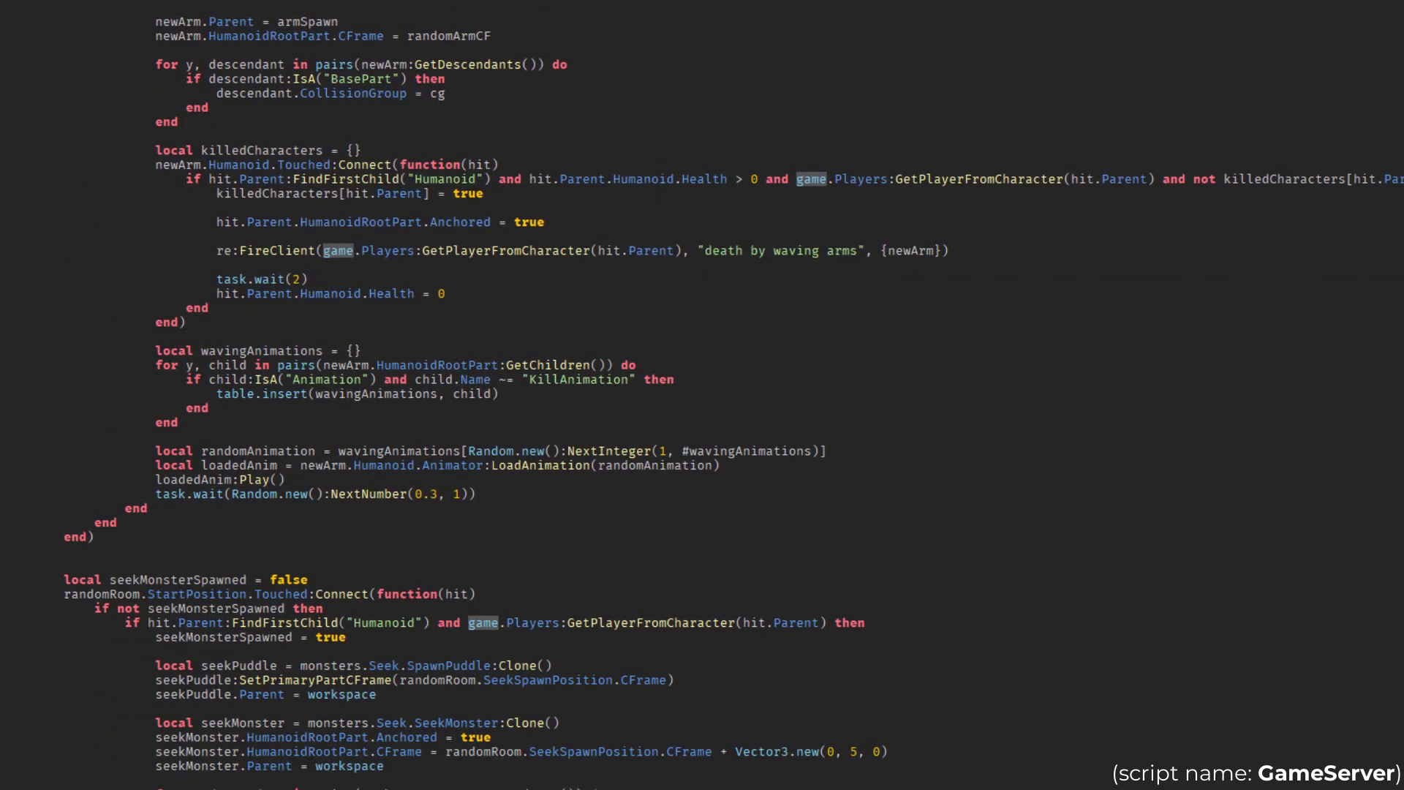
- Read the Seek monster's spawn cutscene, chase and ending code, followed by the openDoor and handleDoor functions
{"action": "scroll", "coordinate": [702, 395], "scroll_direction": "down", "scroll_amount": 12}
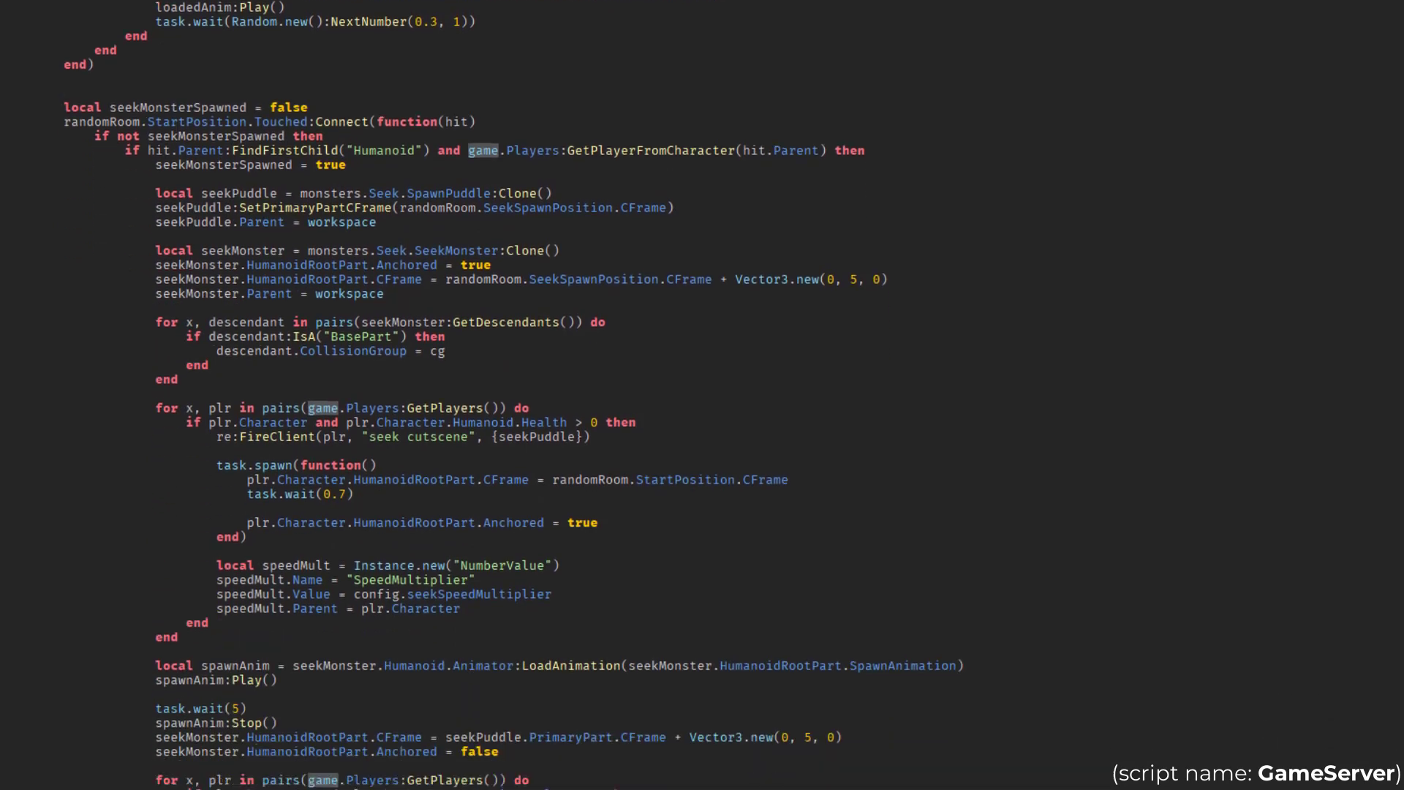
{"action": "scroll", "coordinate": [702, 395], "scroll_direction": "down", "scroll_amount": 11}
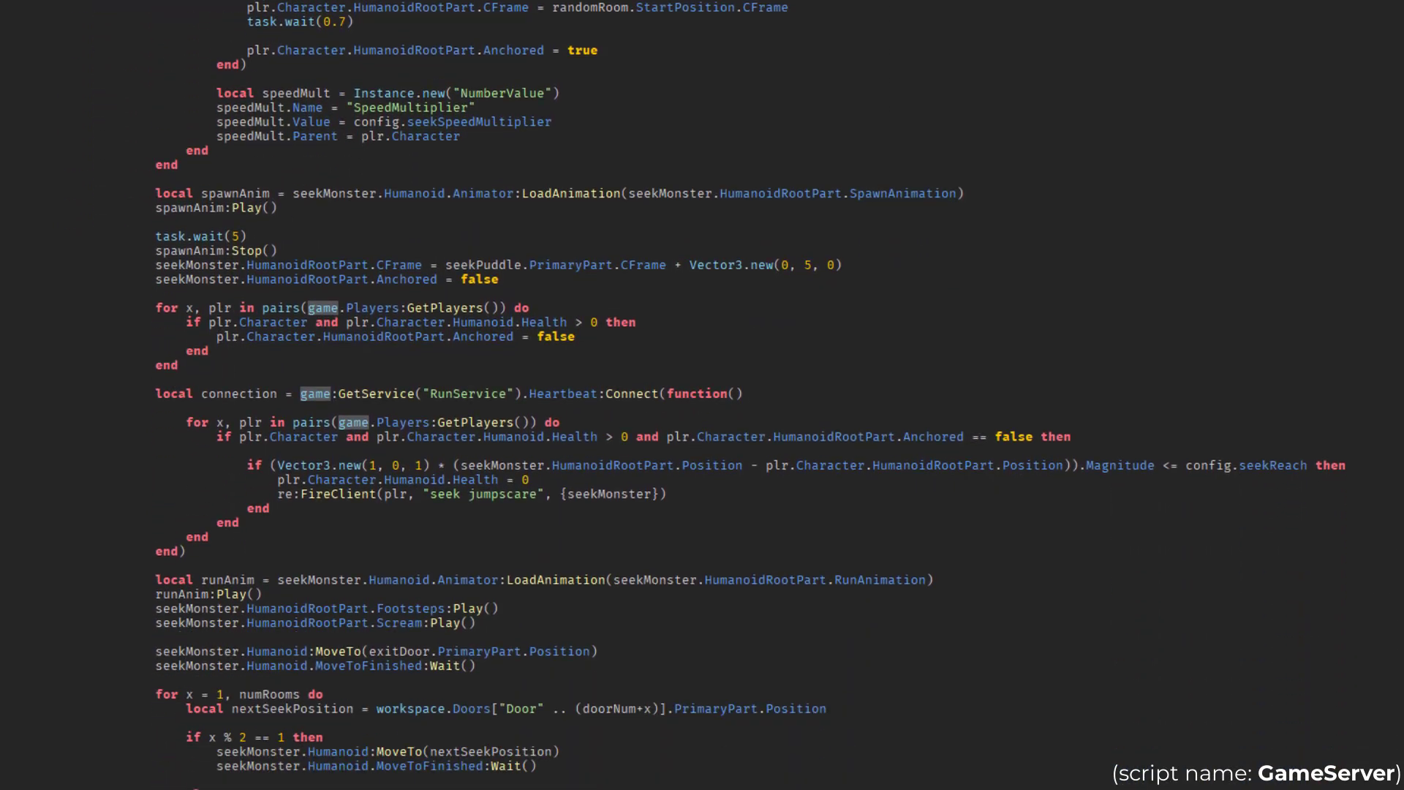
{"action": "scroll", "coordinate": [702, 395], "scroll_direction": "down", "scroll_amount": 11}
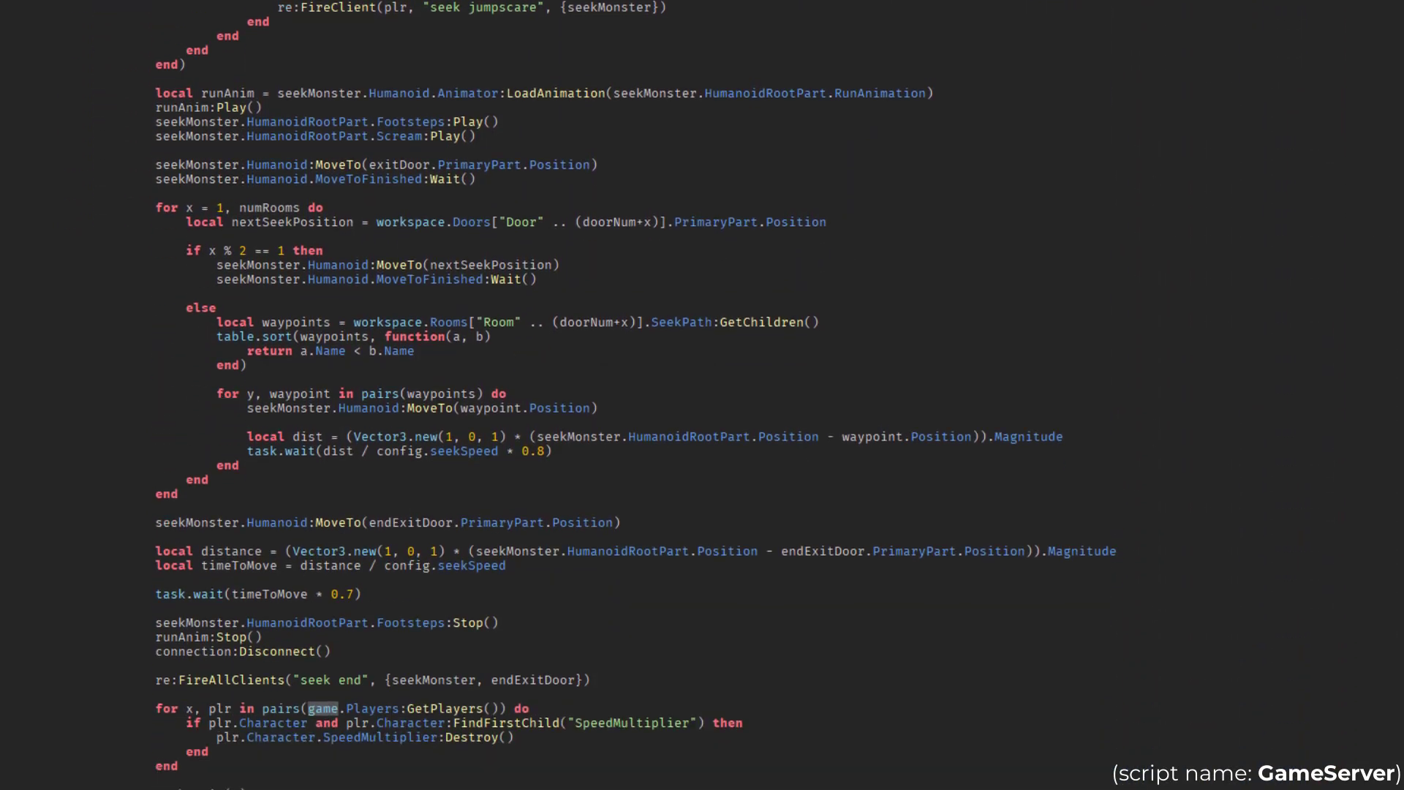
{"action": "scroll", "coordinate": [702, 395], "scroll_direction": "down", "scroll_amount": 8}
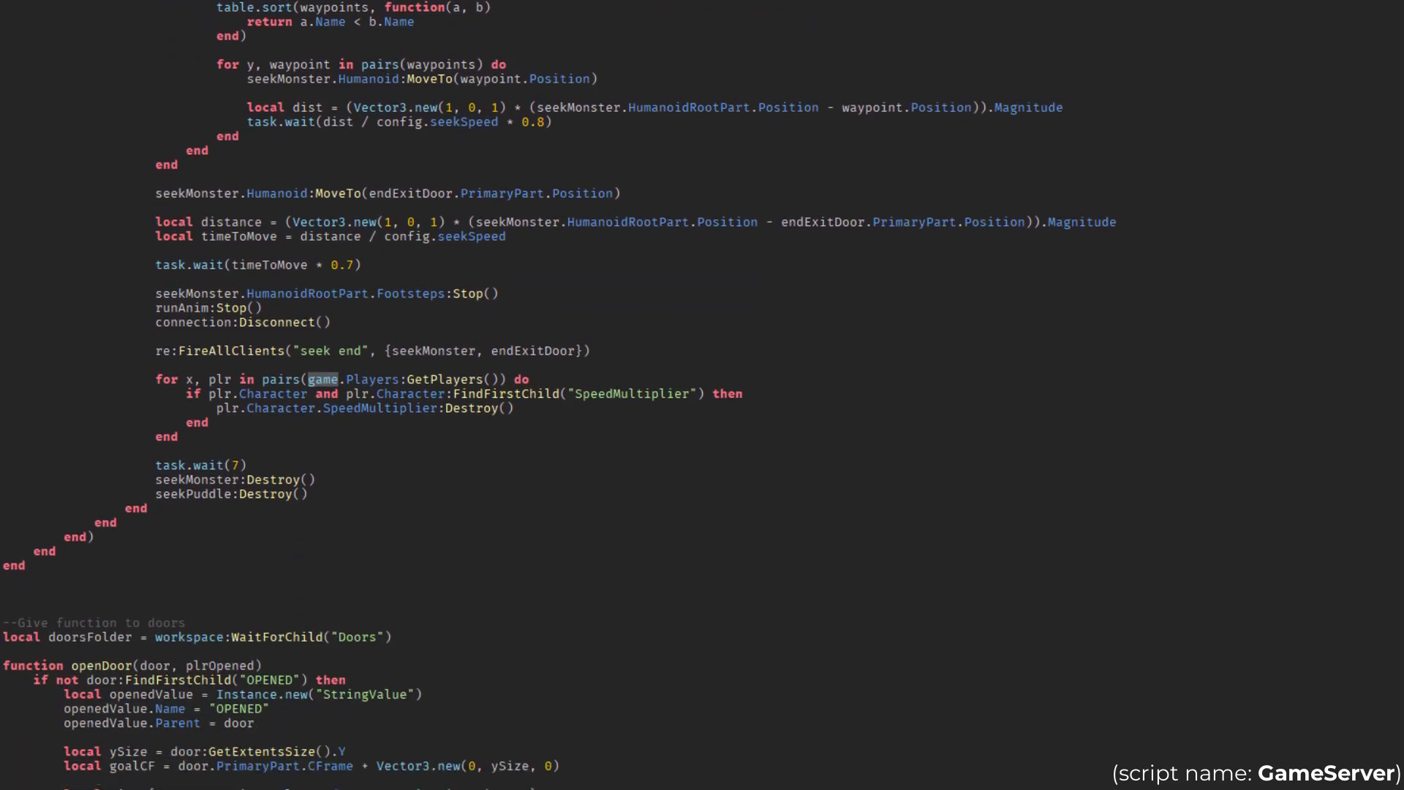
{"action": "scroll", "coordinate": [702, 394], "scroll_direction": "down", "scroll_amount": 8}
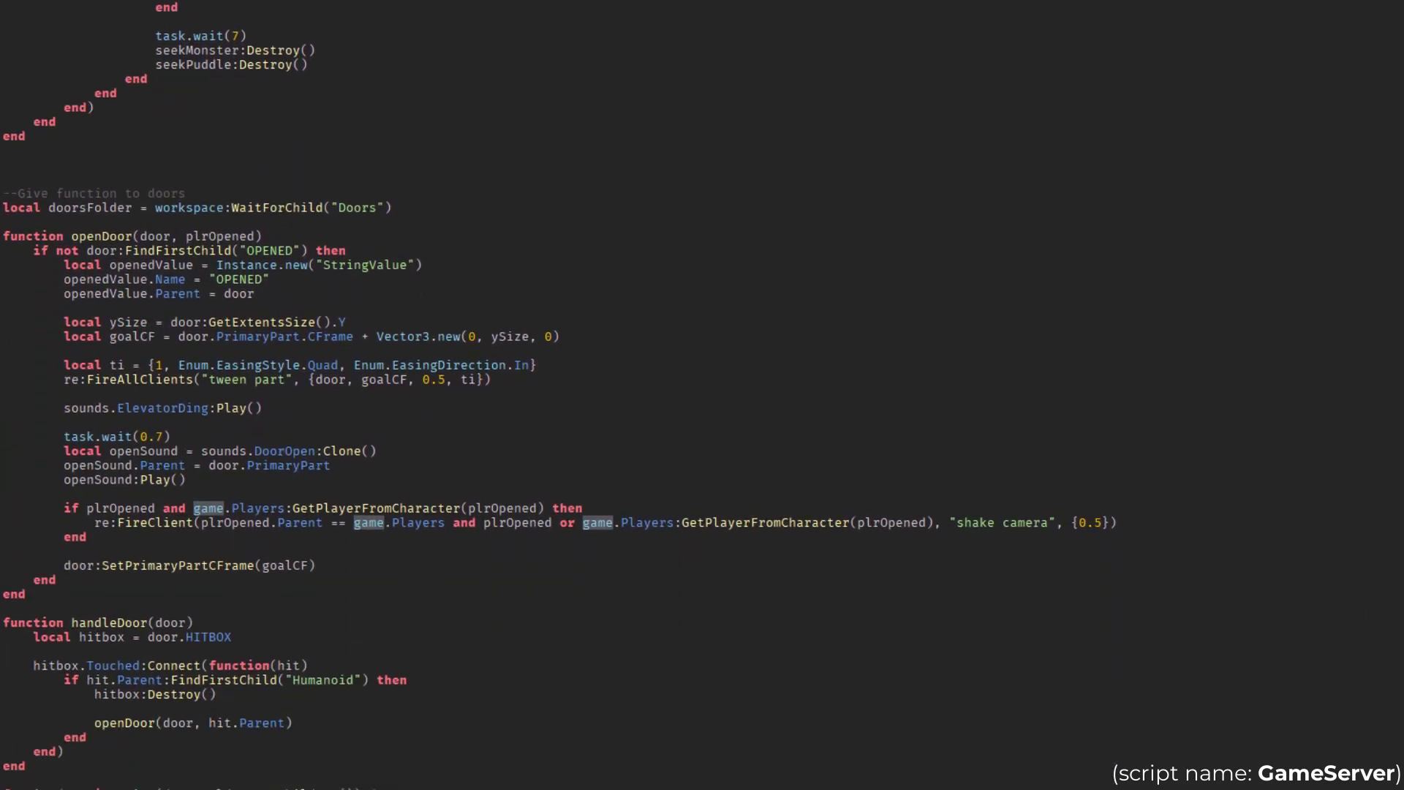
{"action": "scroll", "coordinate": [702, 395], "scroll_direction": "down", "scroll_amount": 8}
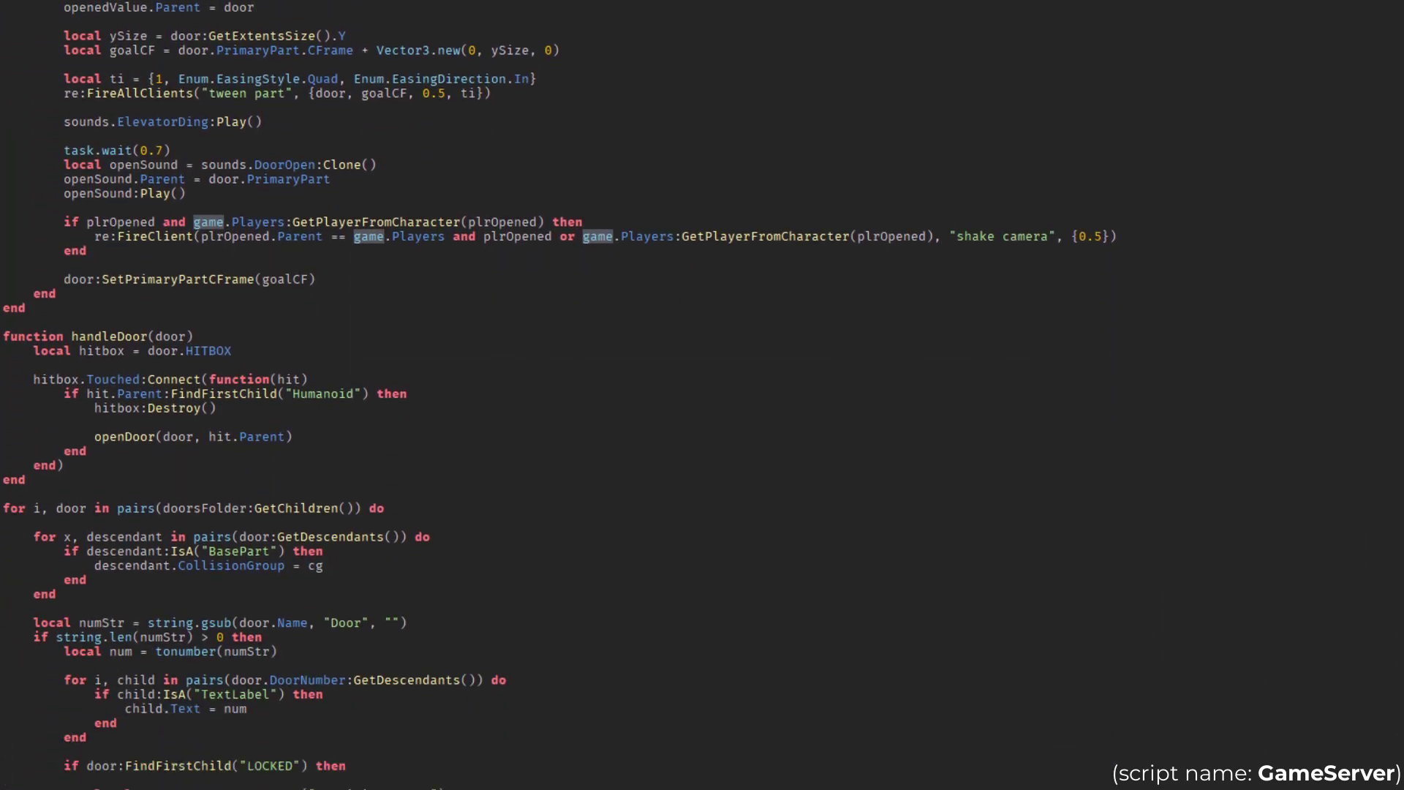